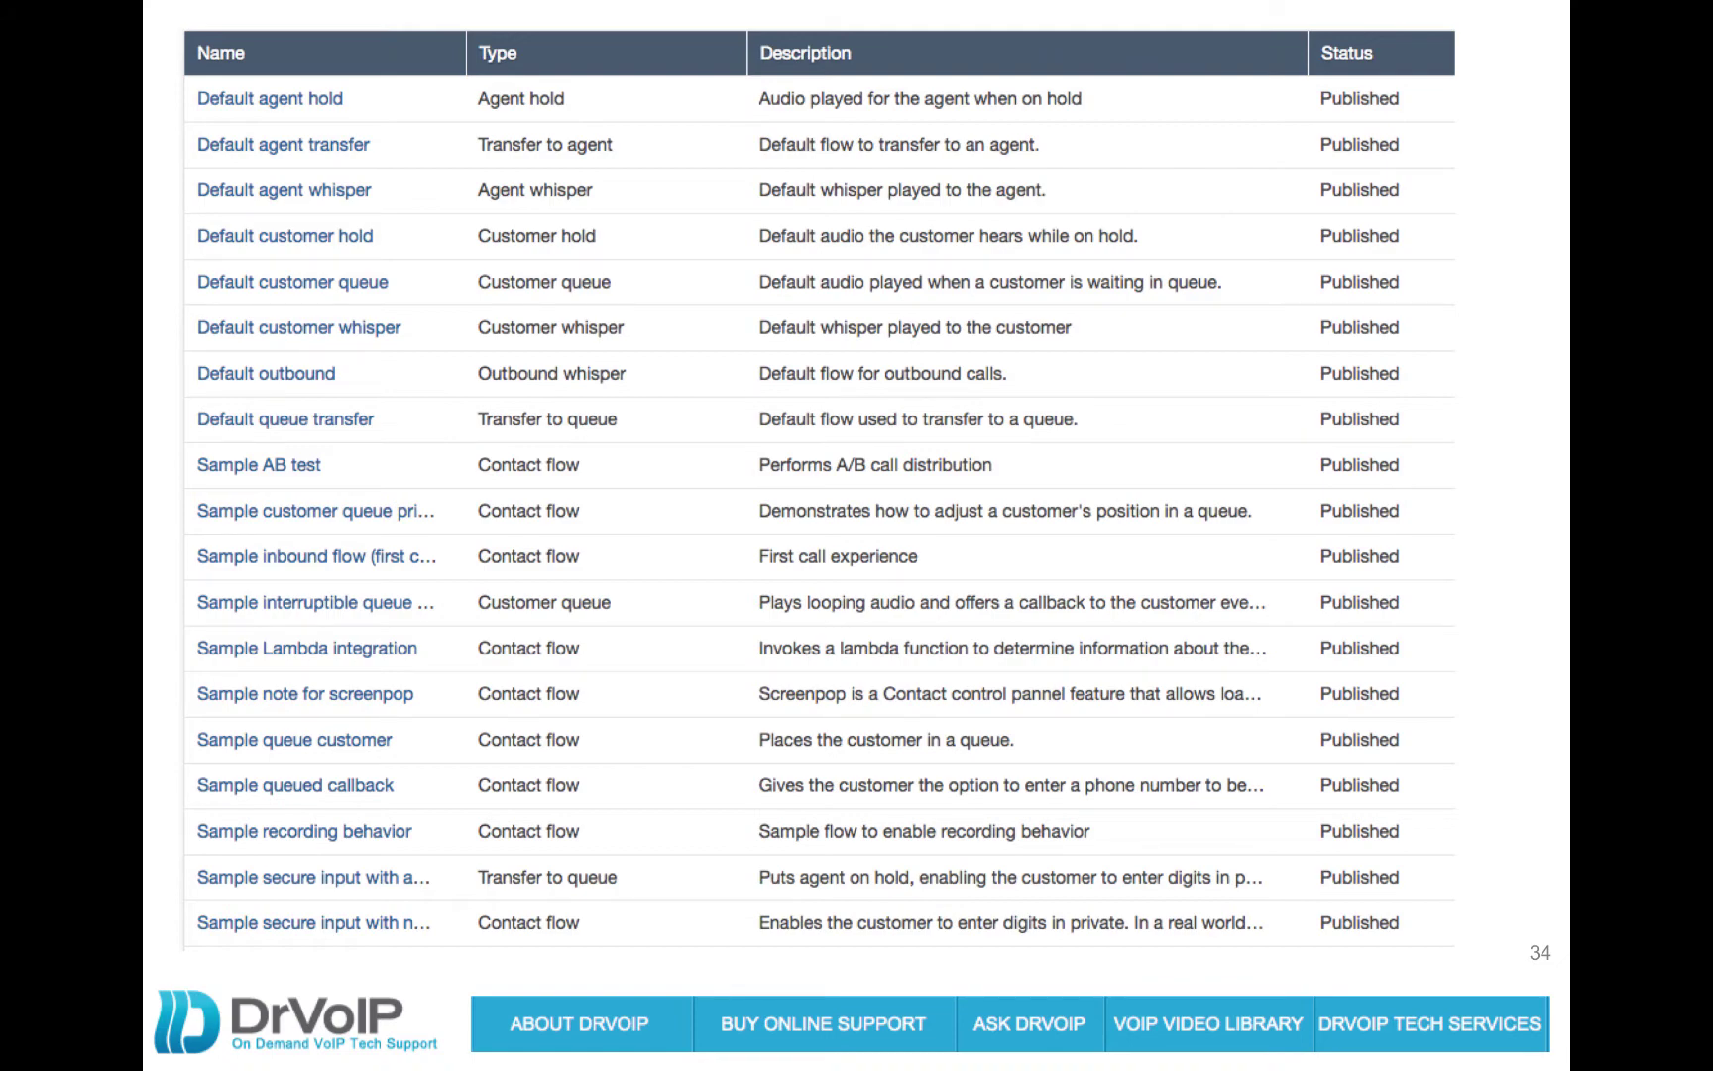
# Advance the deck to the 'Call Back with Verification using SSML' section slide
pyautogui.press('Right')
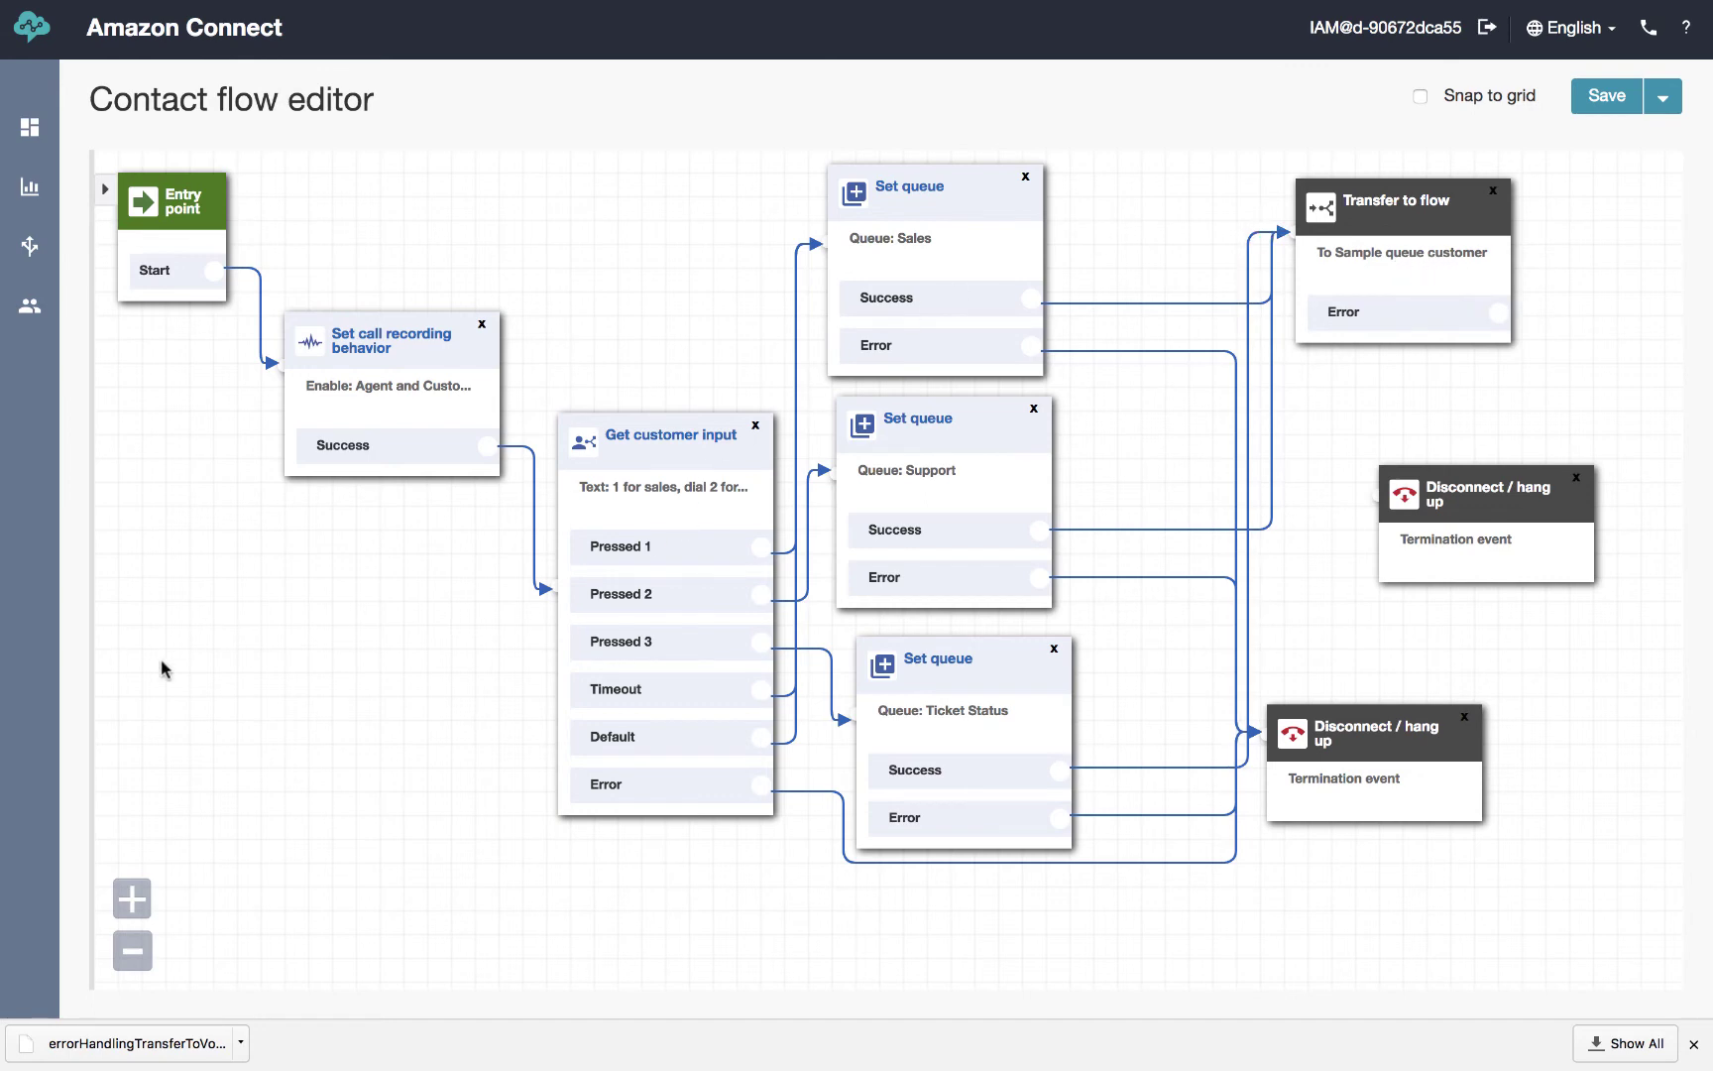
# Open the Sample queue customer contact flow in the editor
pyautogui.moveTo(29, 248)
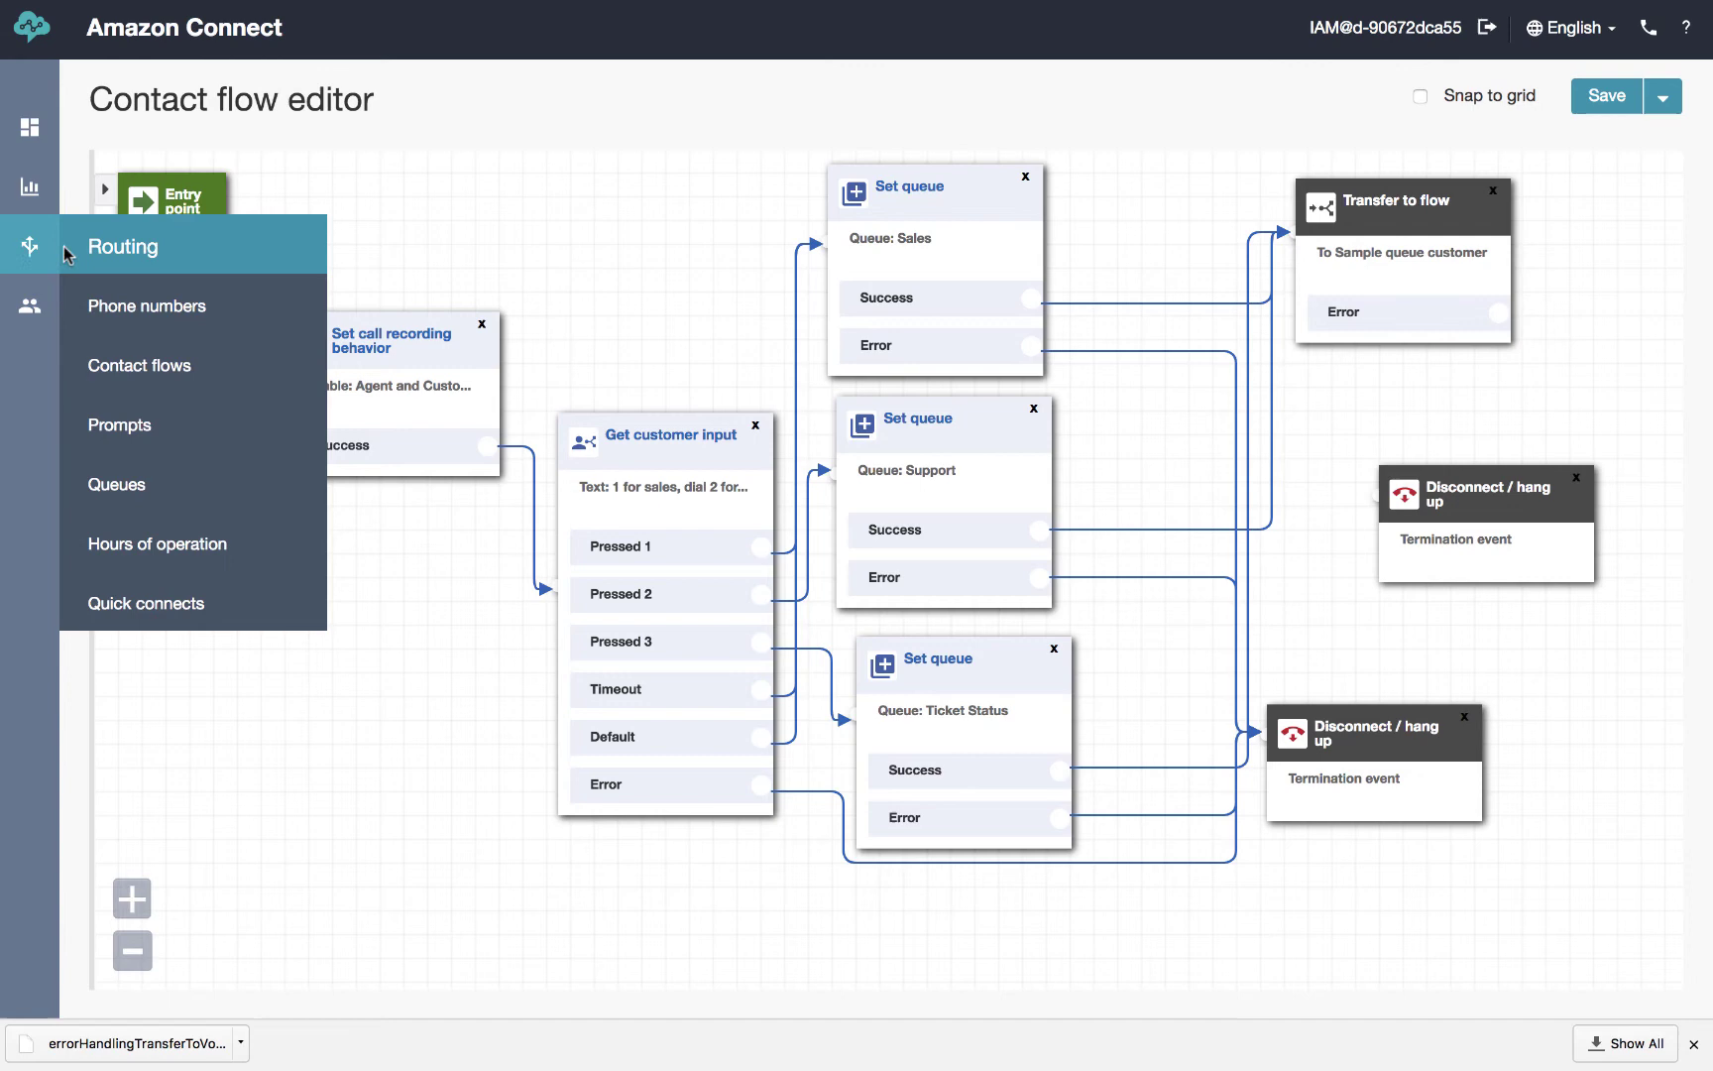
pyautogui.click(162, 365)
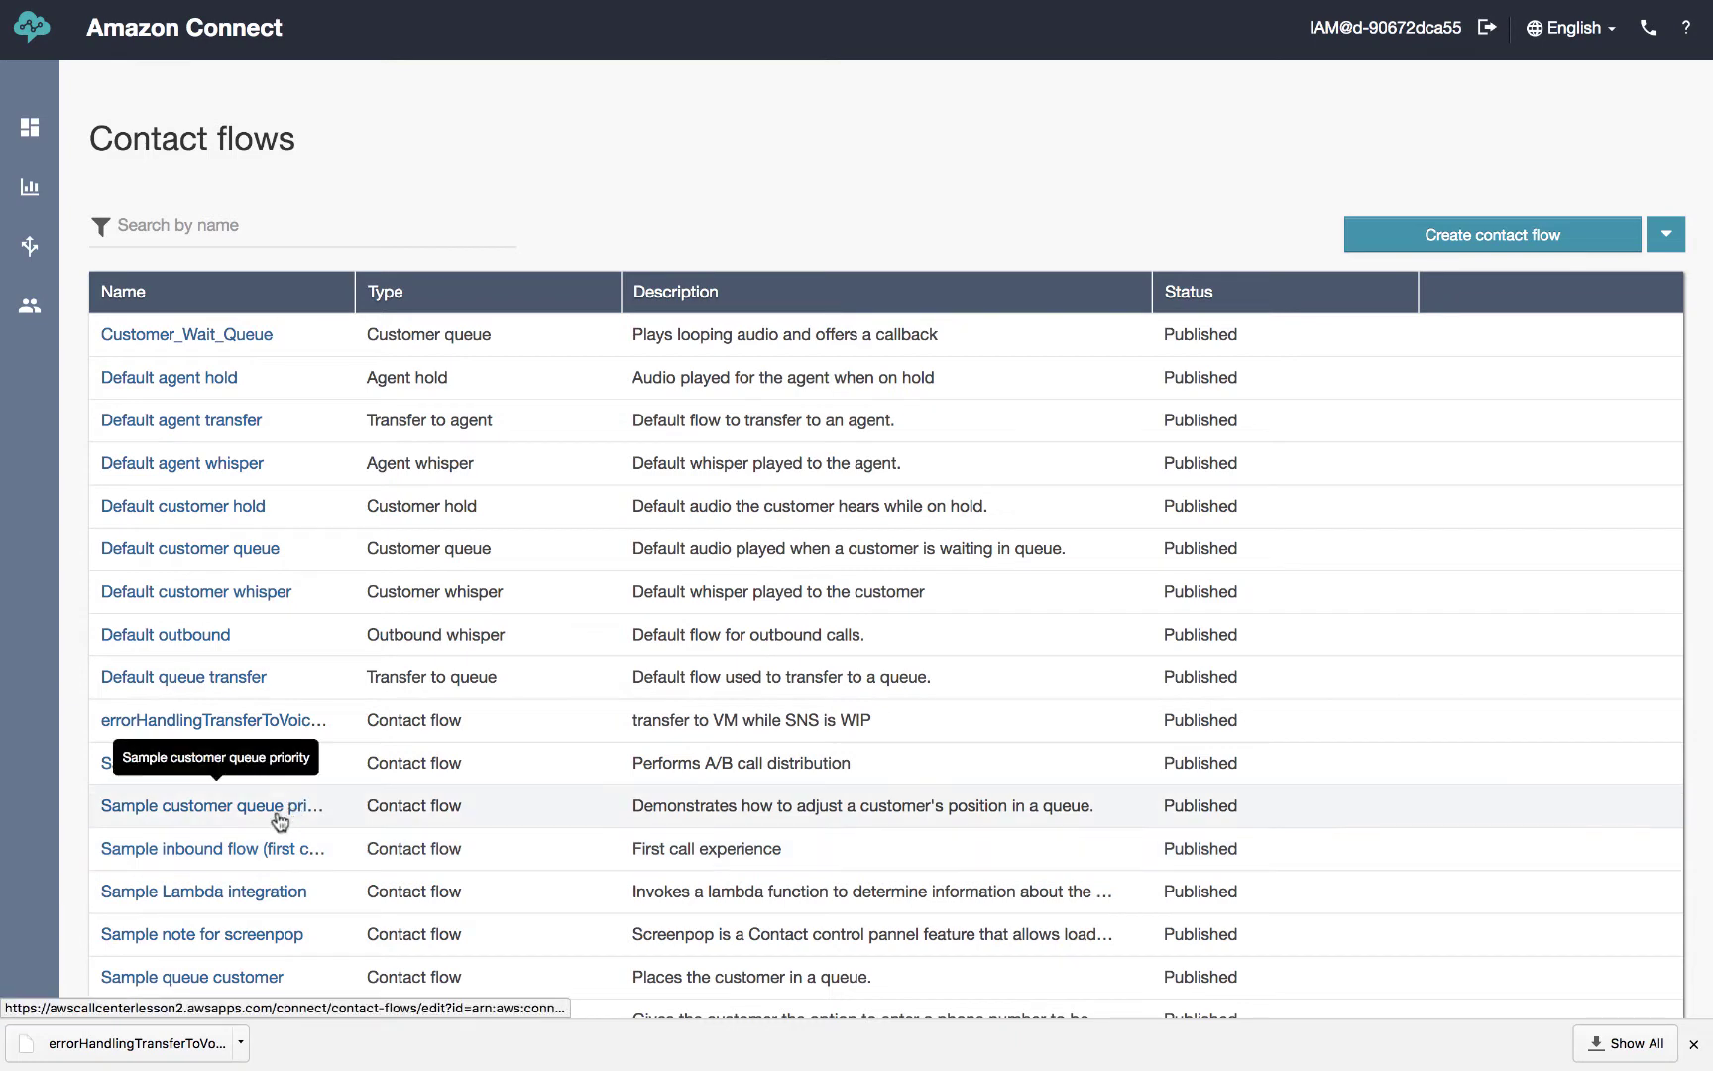
pyautogui.click(260, 980)
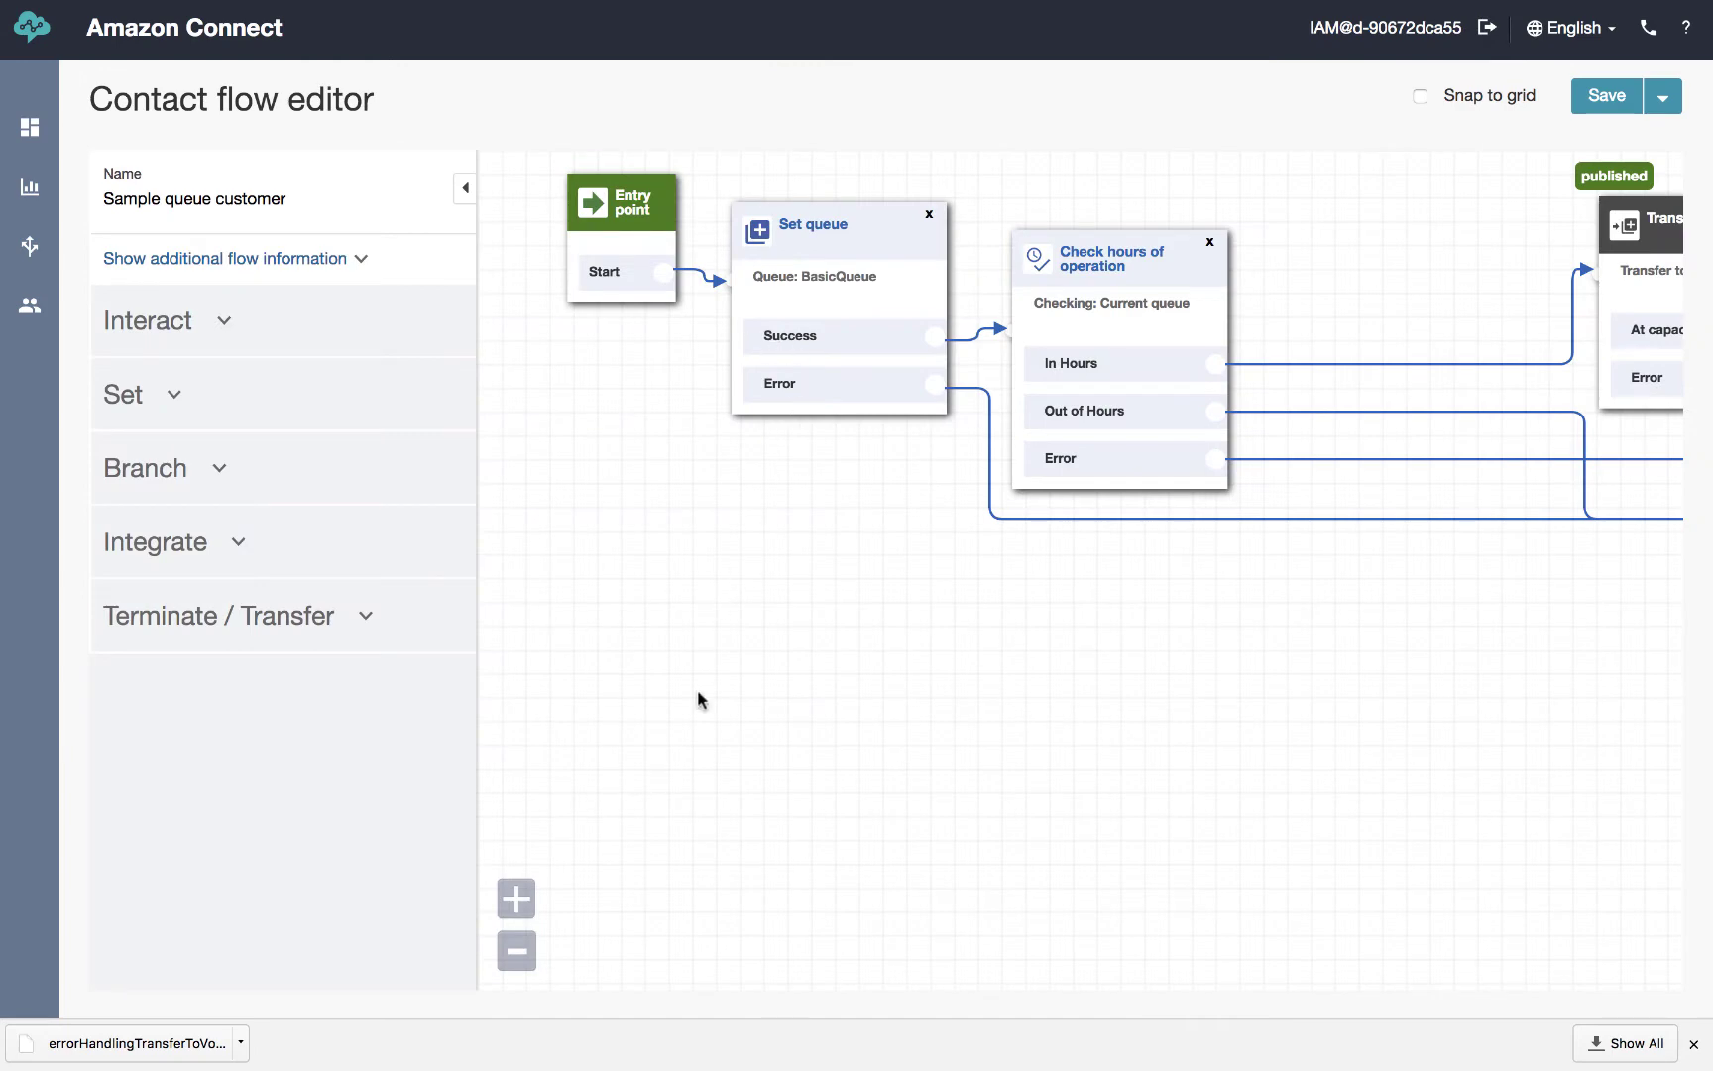
# Pull the Check hours of operation and Transfer to queue blocks closer, then open Transfer to queue's settings
pyautogui.click(465, 189)
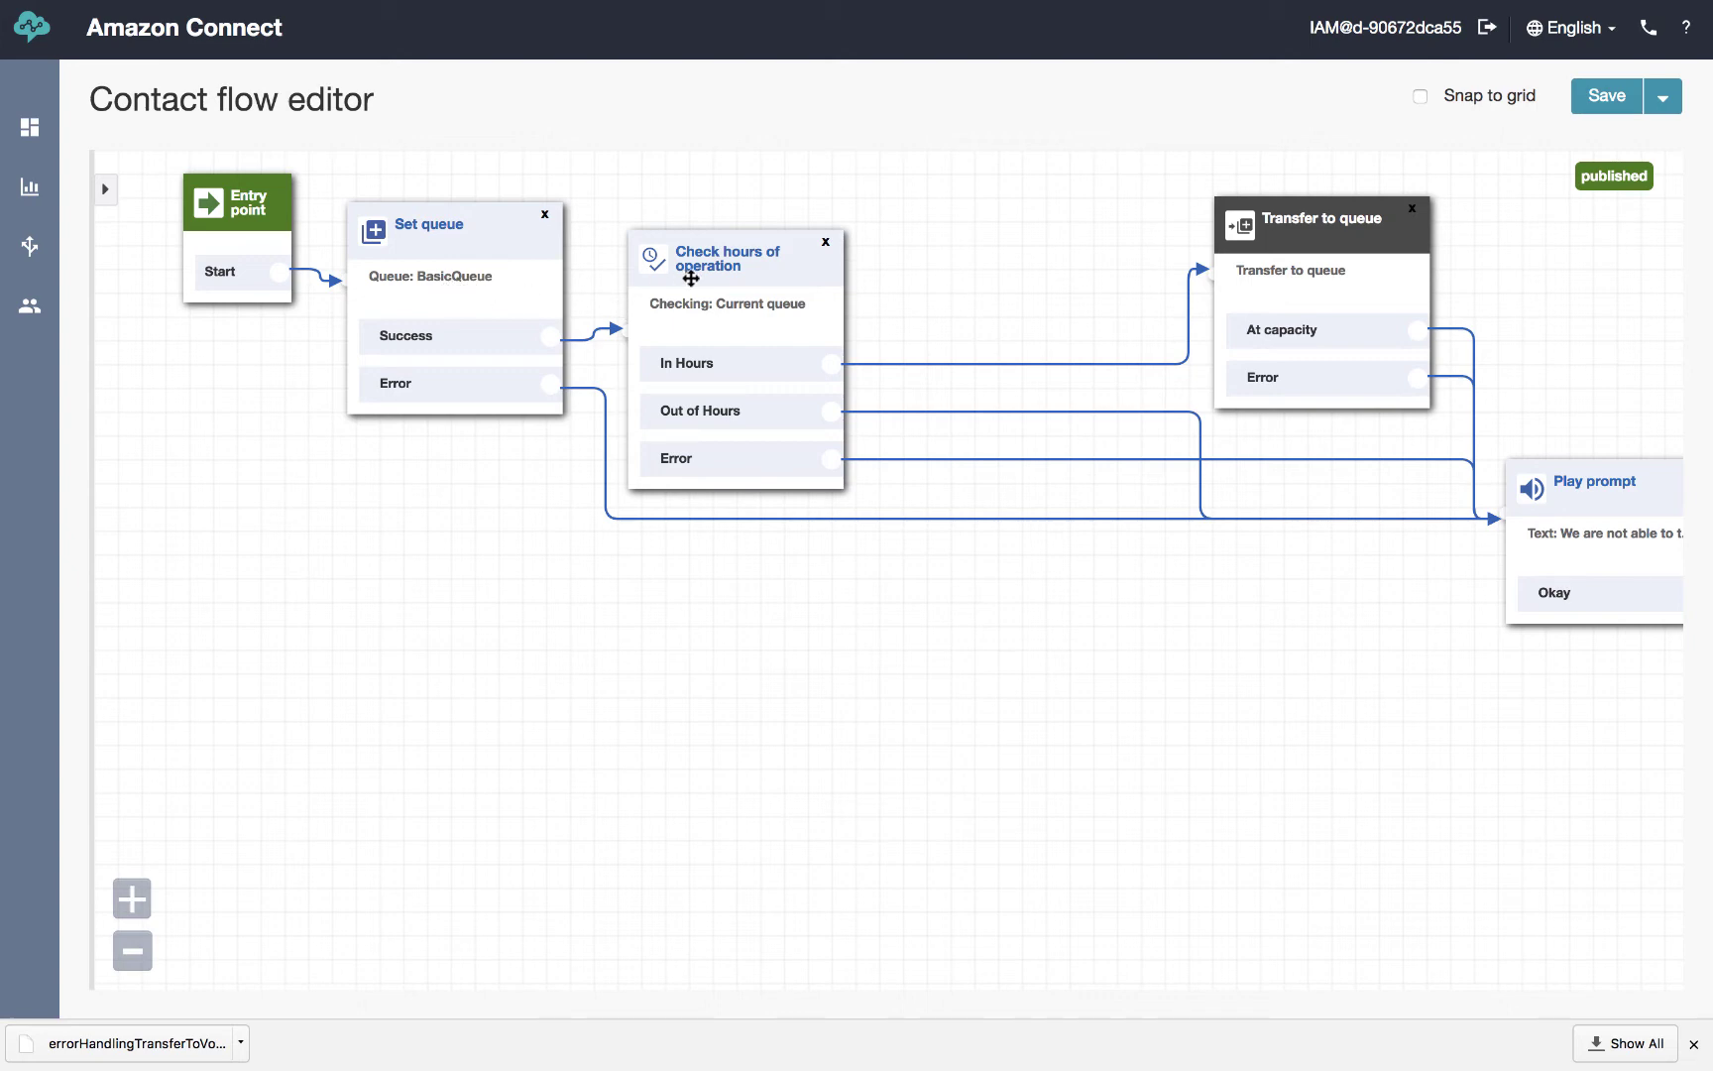
pyautogui.moveTo(734, 262); pyautogui.dragTo(749, 236)
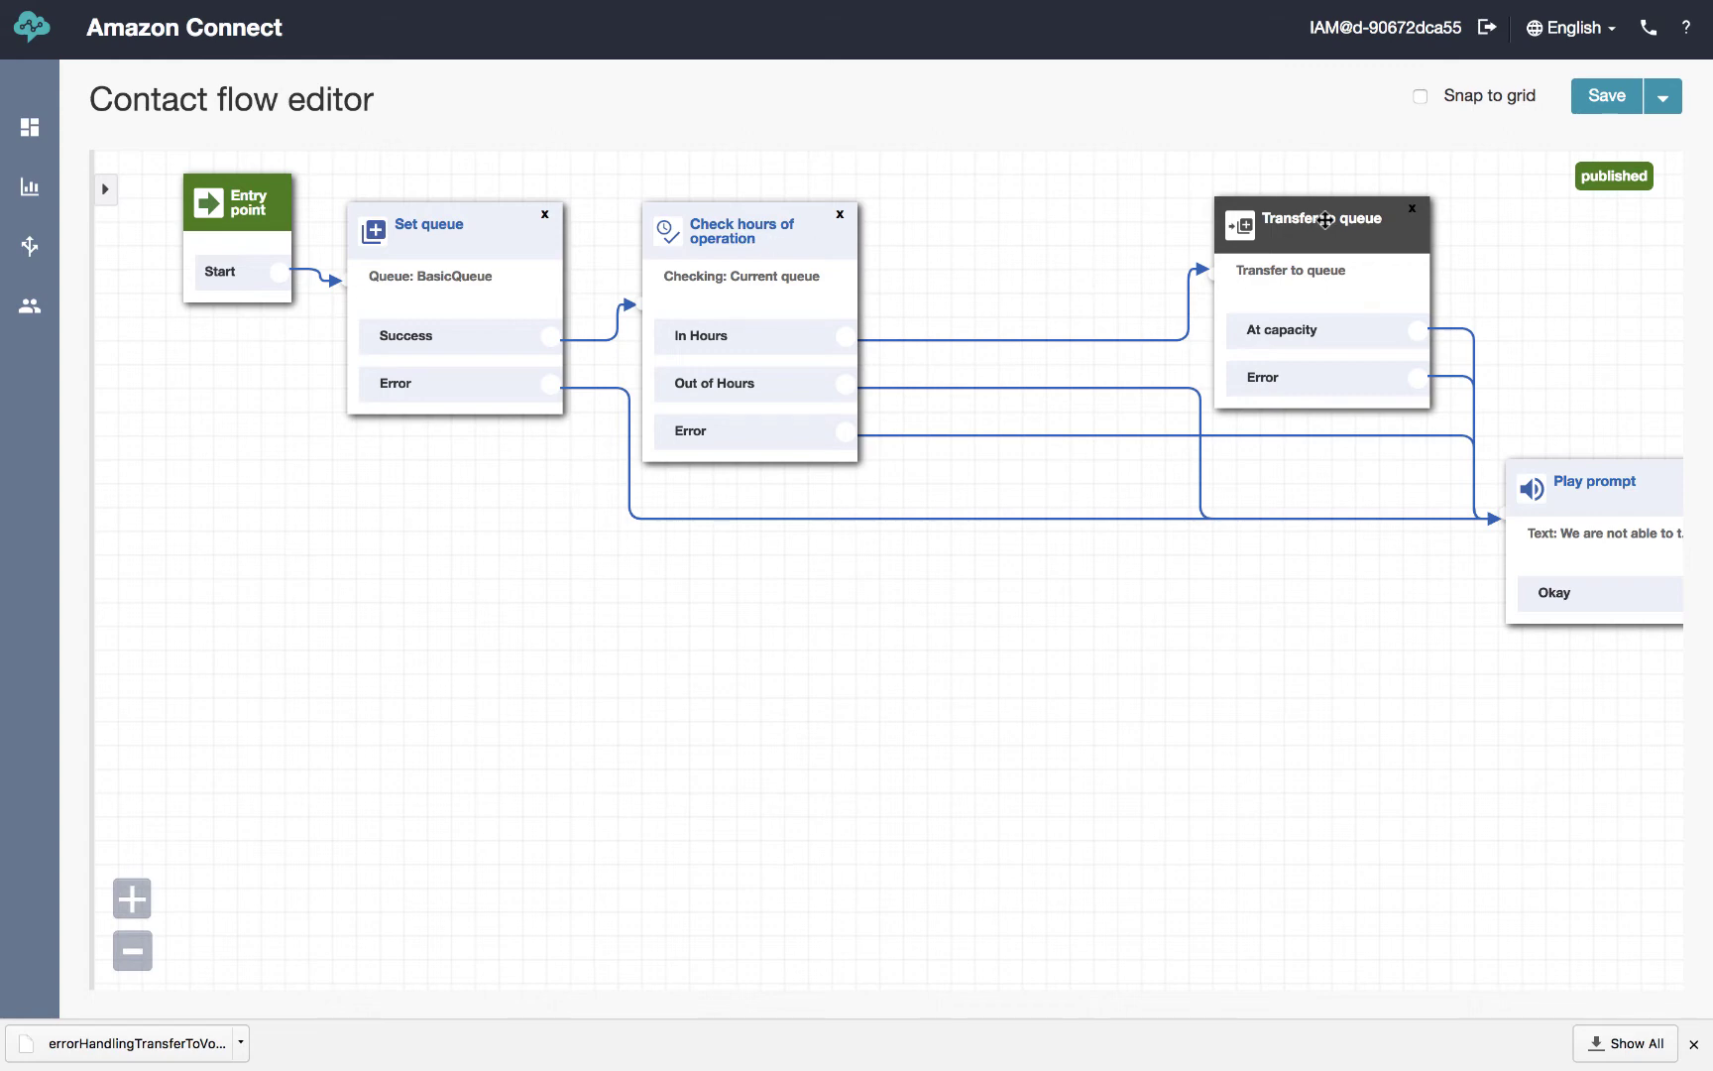
pyautogui.moveTo(1326, 219); pyautogui.dragTo(1143, 210)
pyautogui.click(1142, 210)
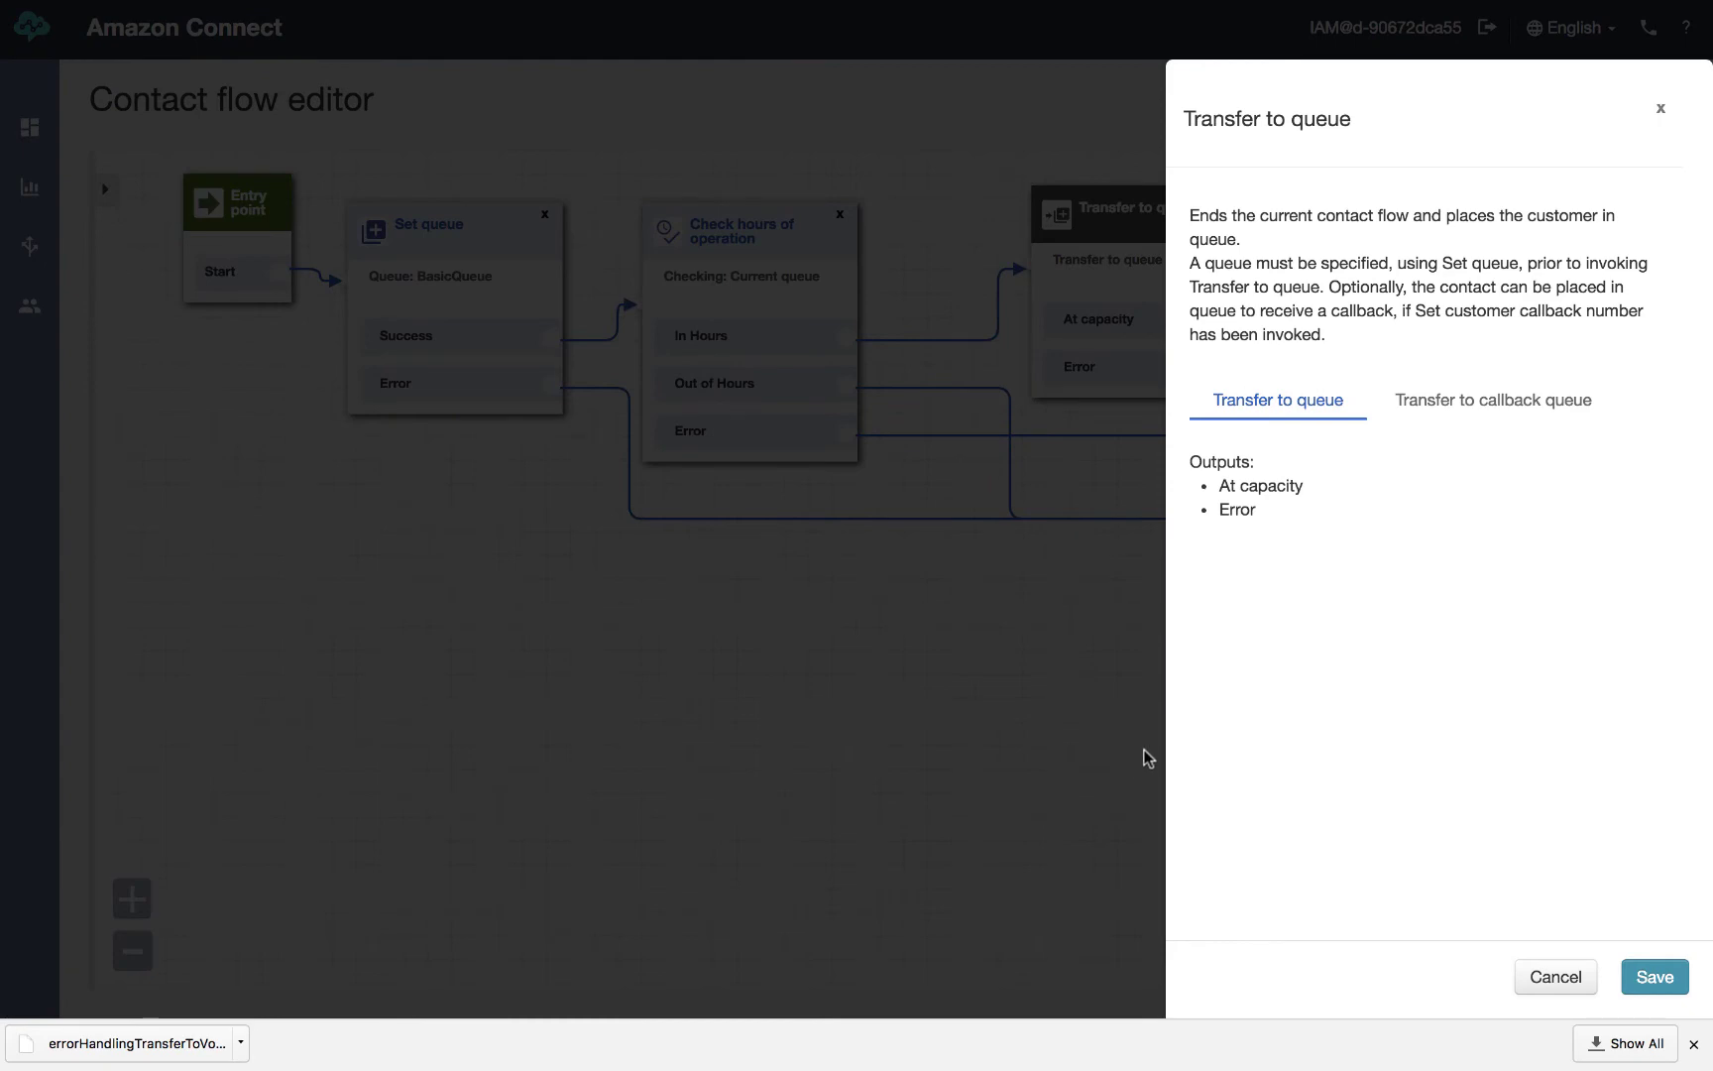
# Place the 'We are not able to take your call right now. Goodbye.' Play prompt beneath Transfer to queue
pyautogui.click(1553, 978)
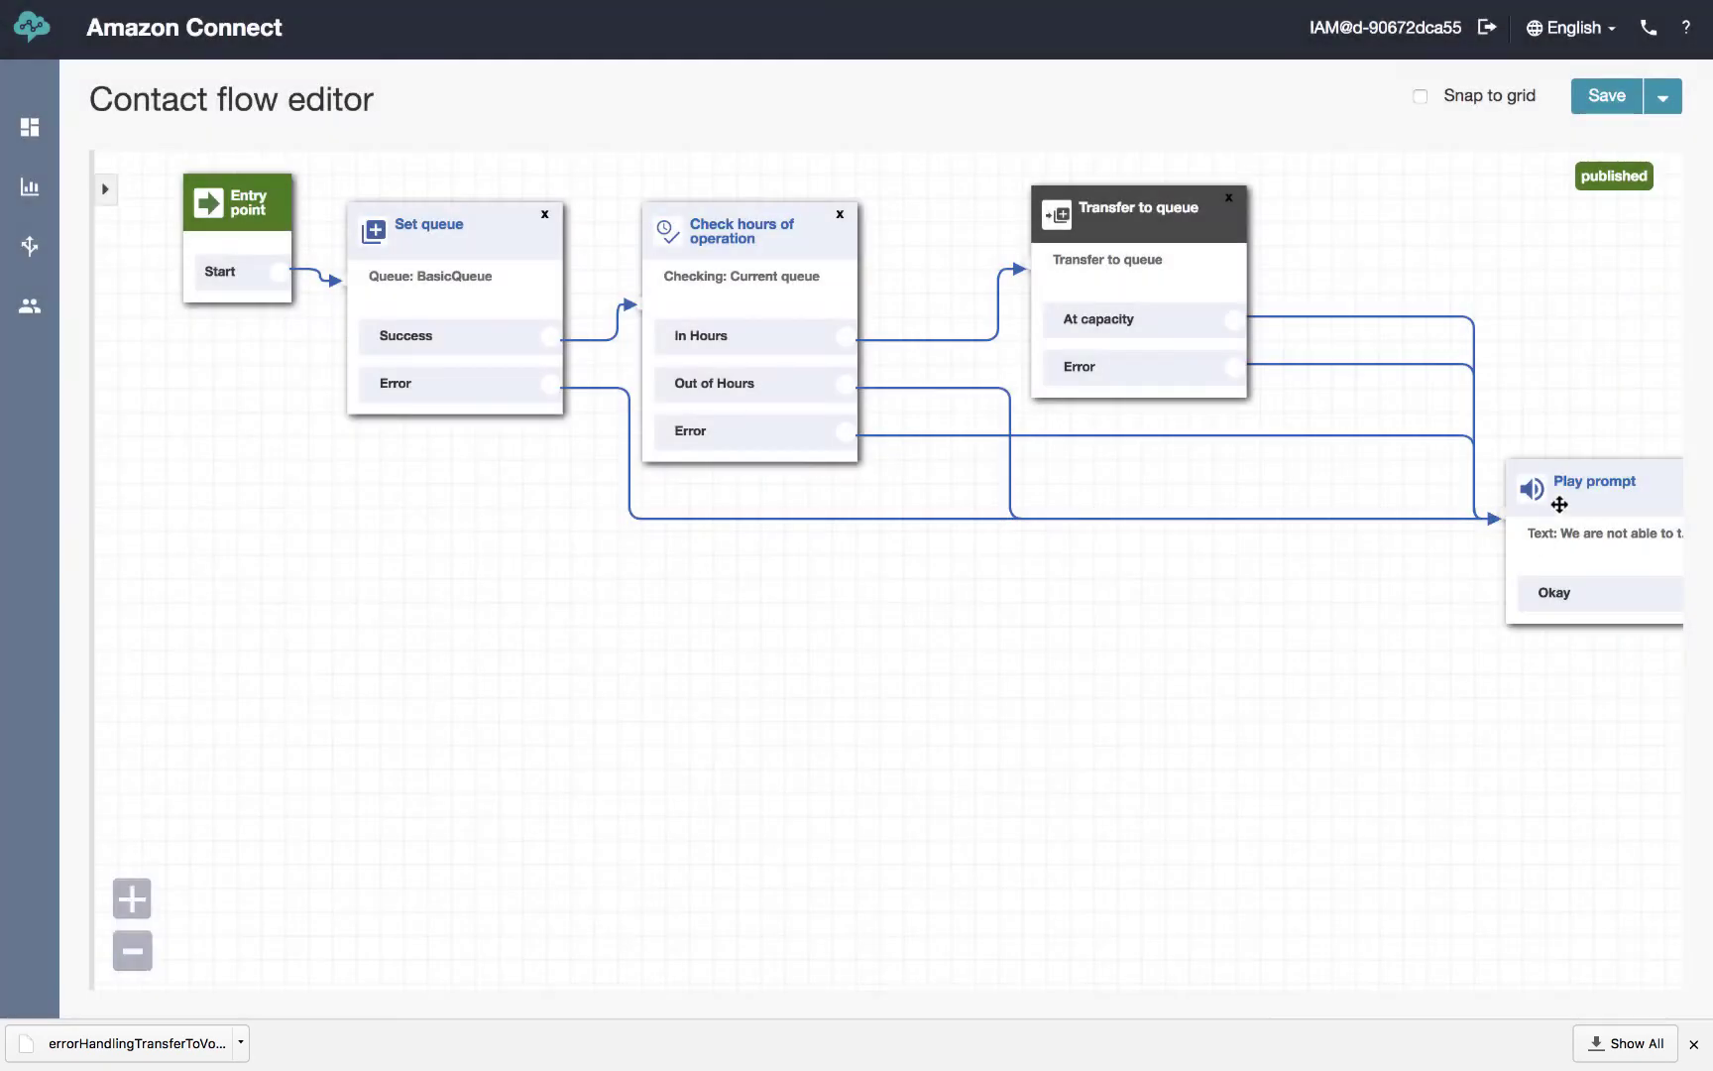
pyautogui.moveTo(1532, 491); pyautogui.dragTo(399, 754)
pyautogui.moveTo(787, 731); pyautogui.dragTo(1335, 558)
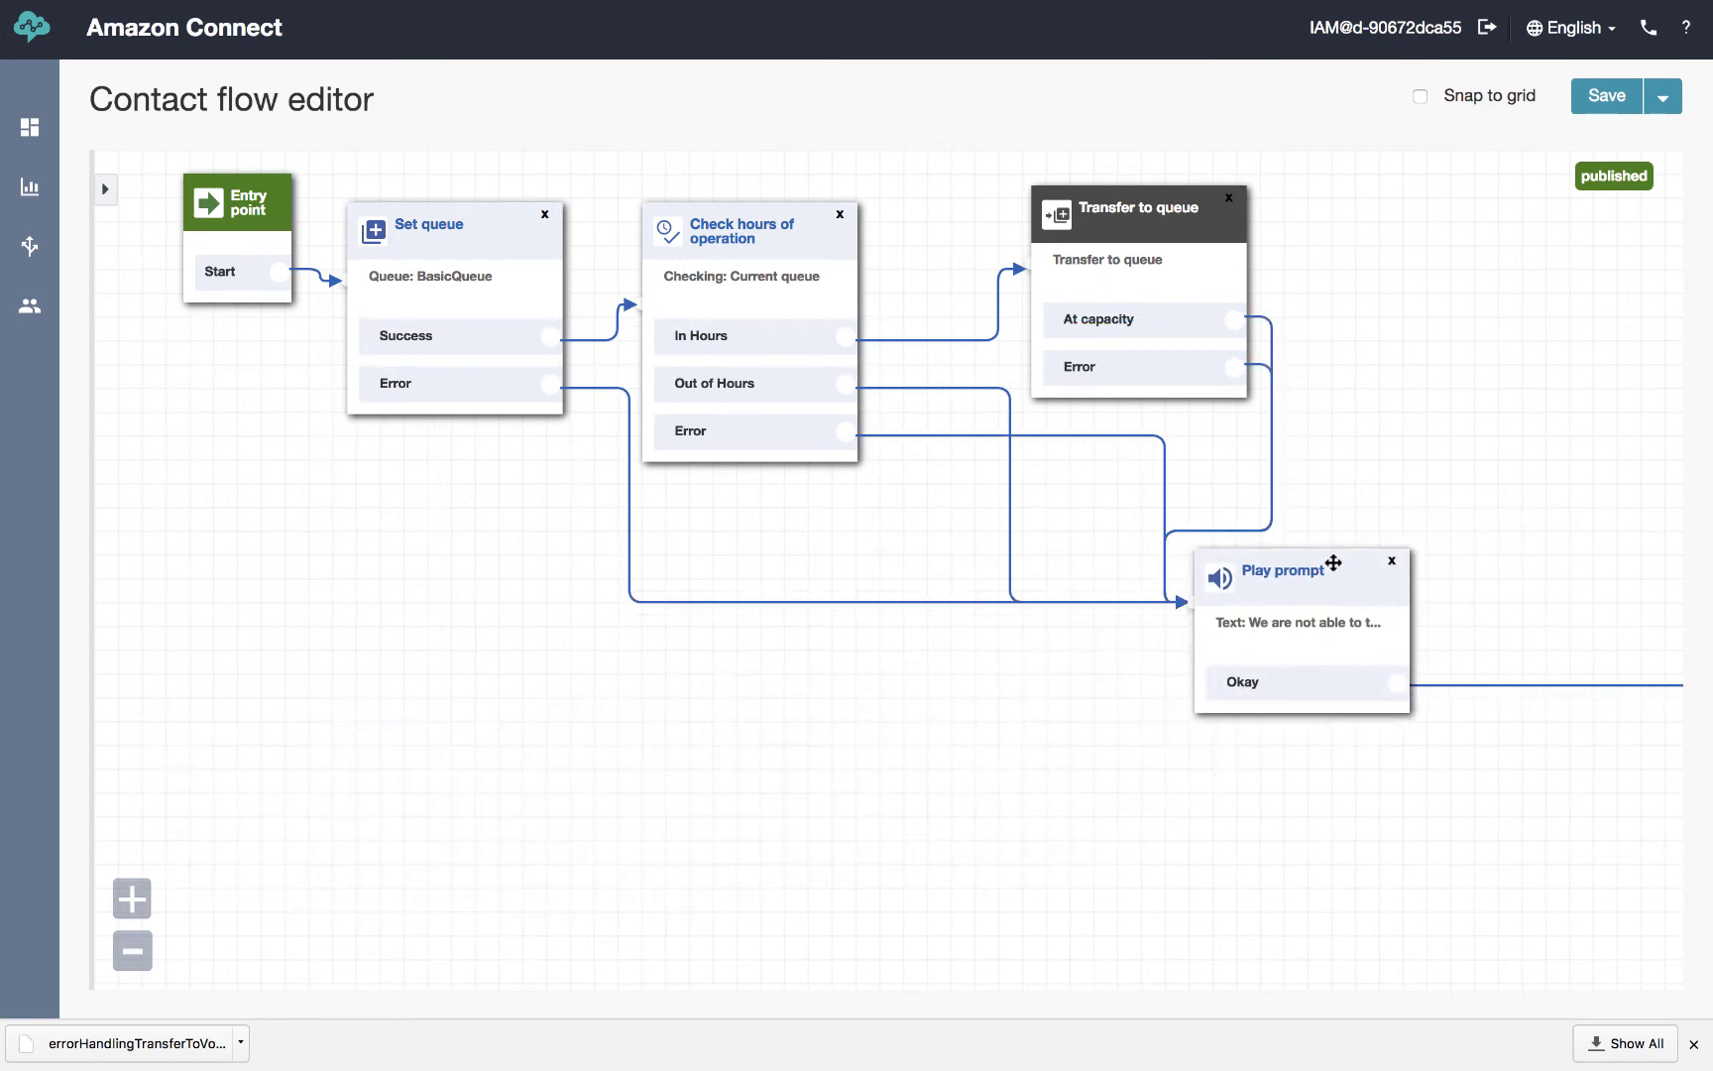
pyautogui.click(1334, 582)
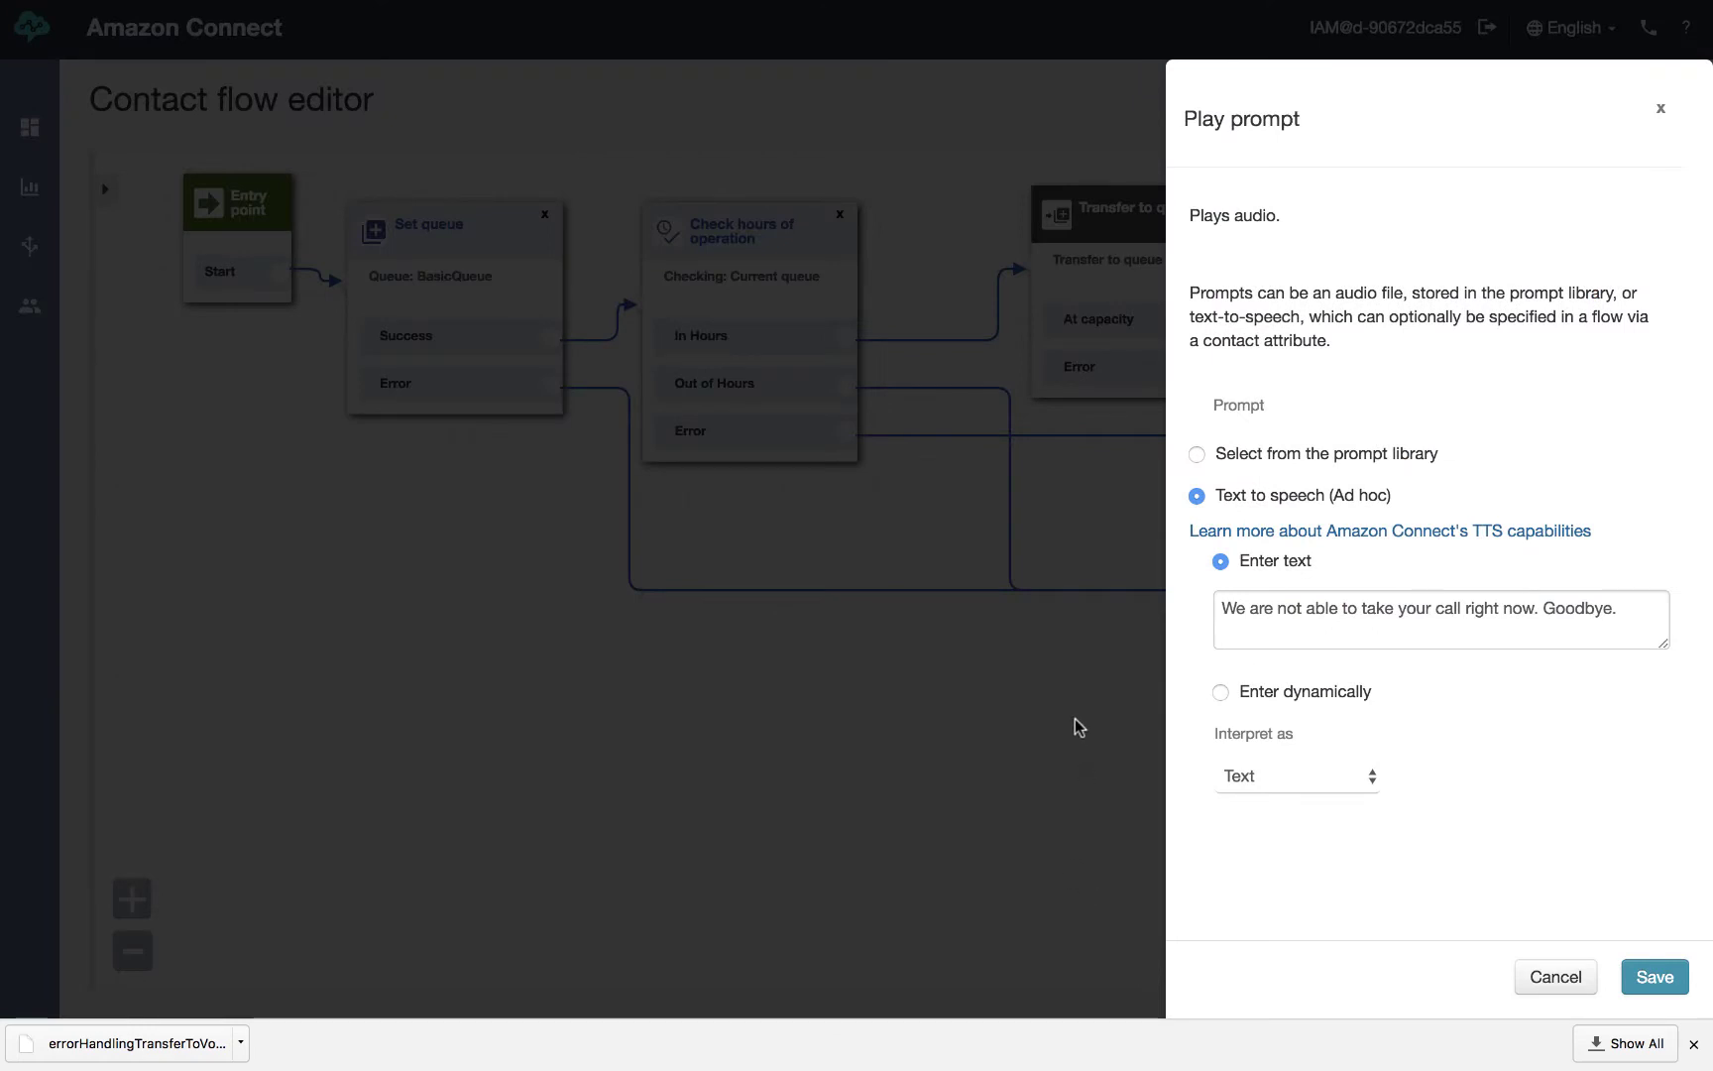
pyautogui.click(1553, 980)
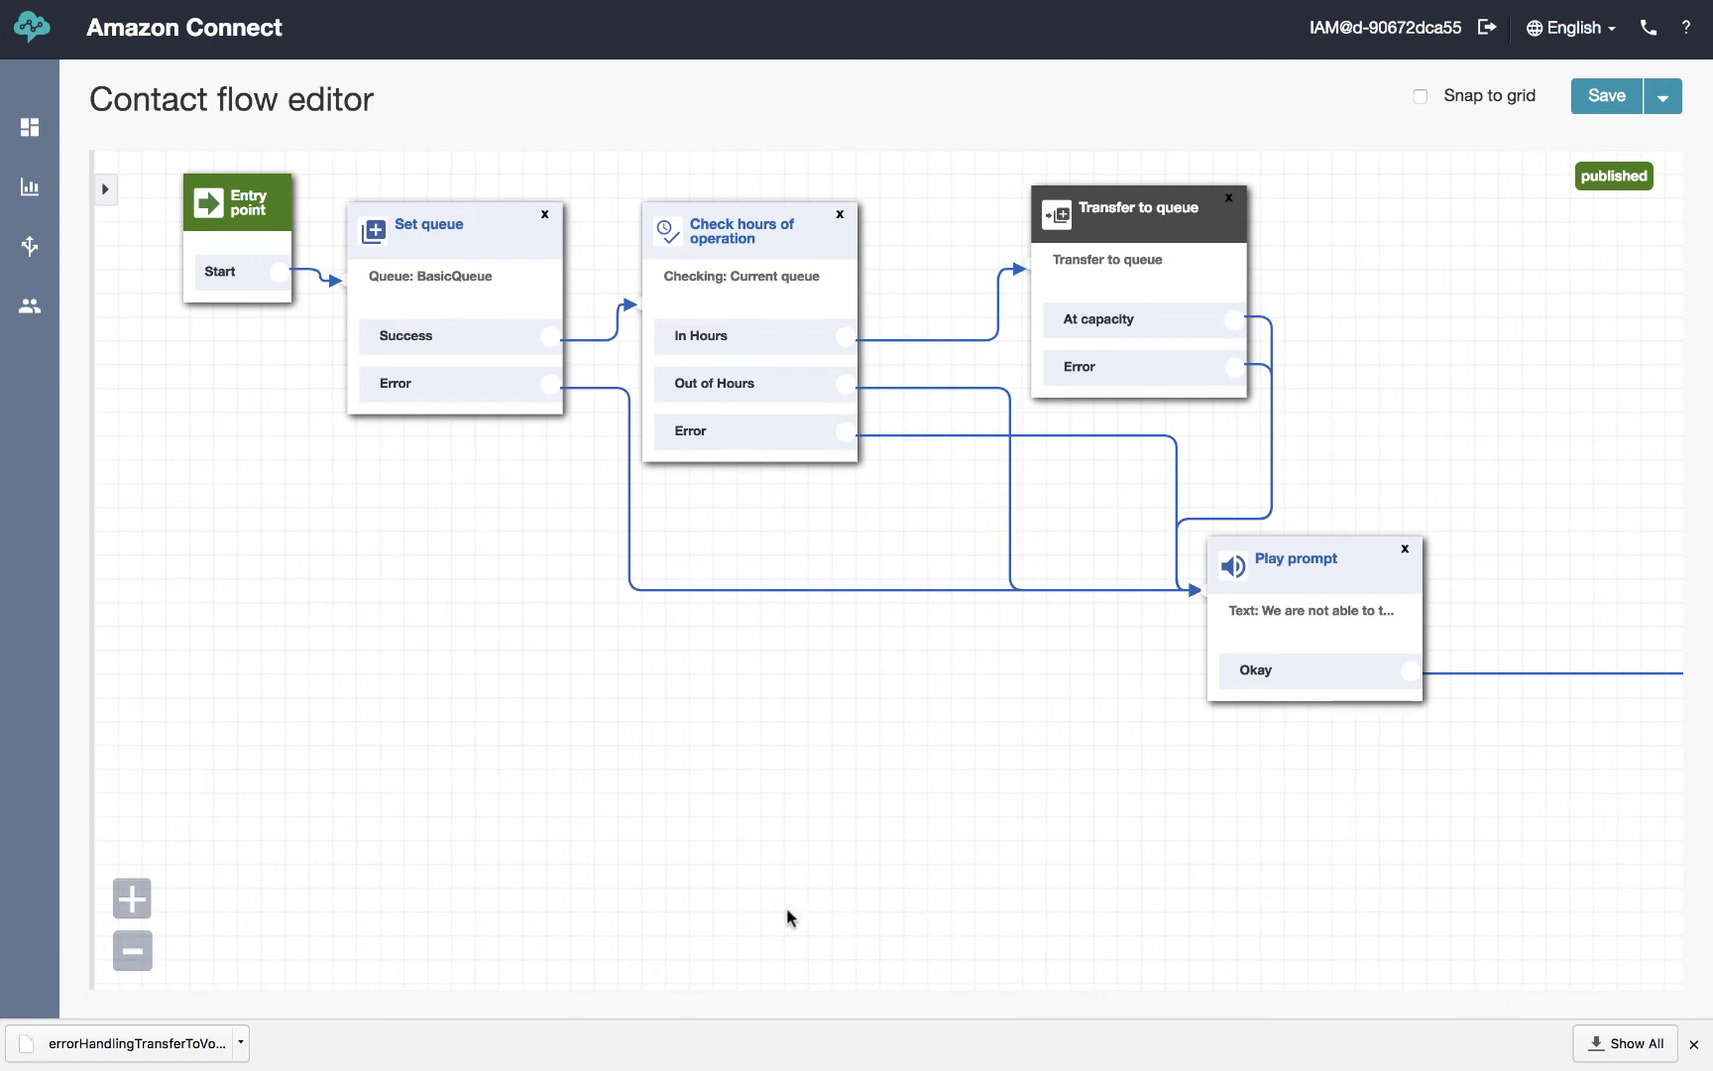
# Open Step3_Enter_Queue from the bottom of the Contact flows list
pyautogui.moveTo(30, 309)
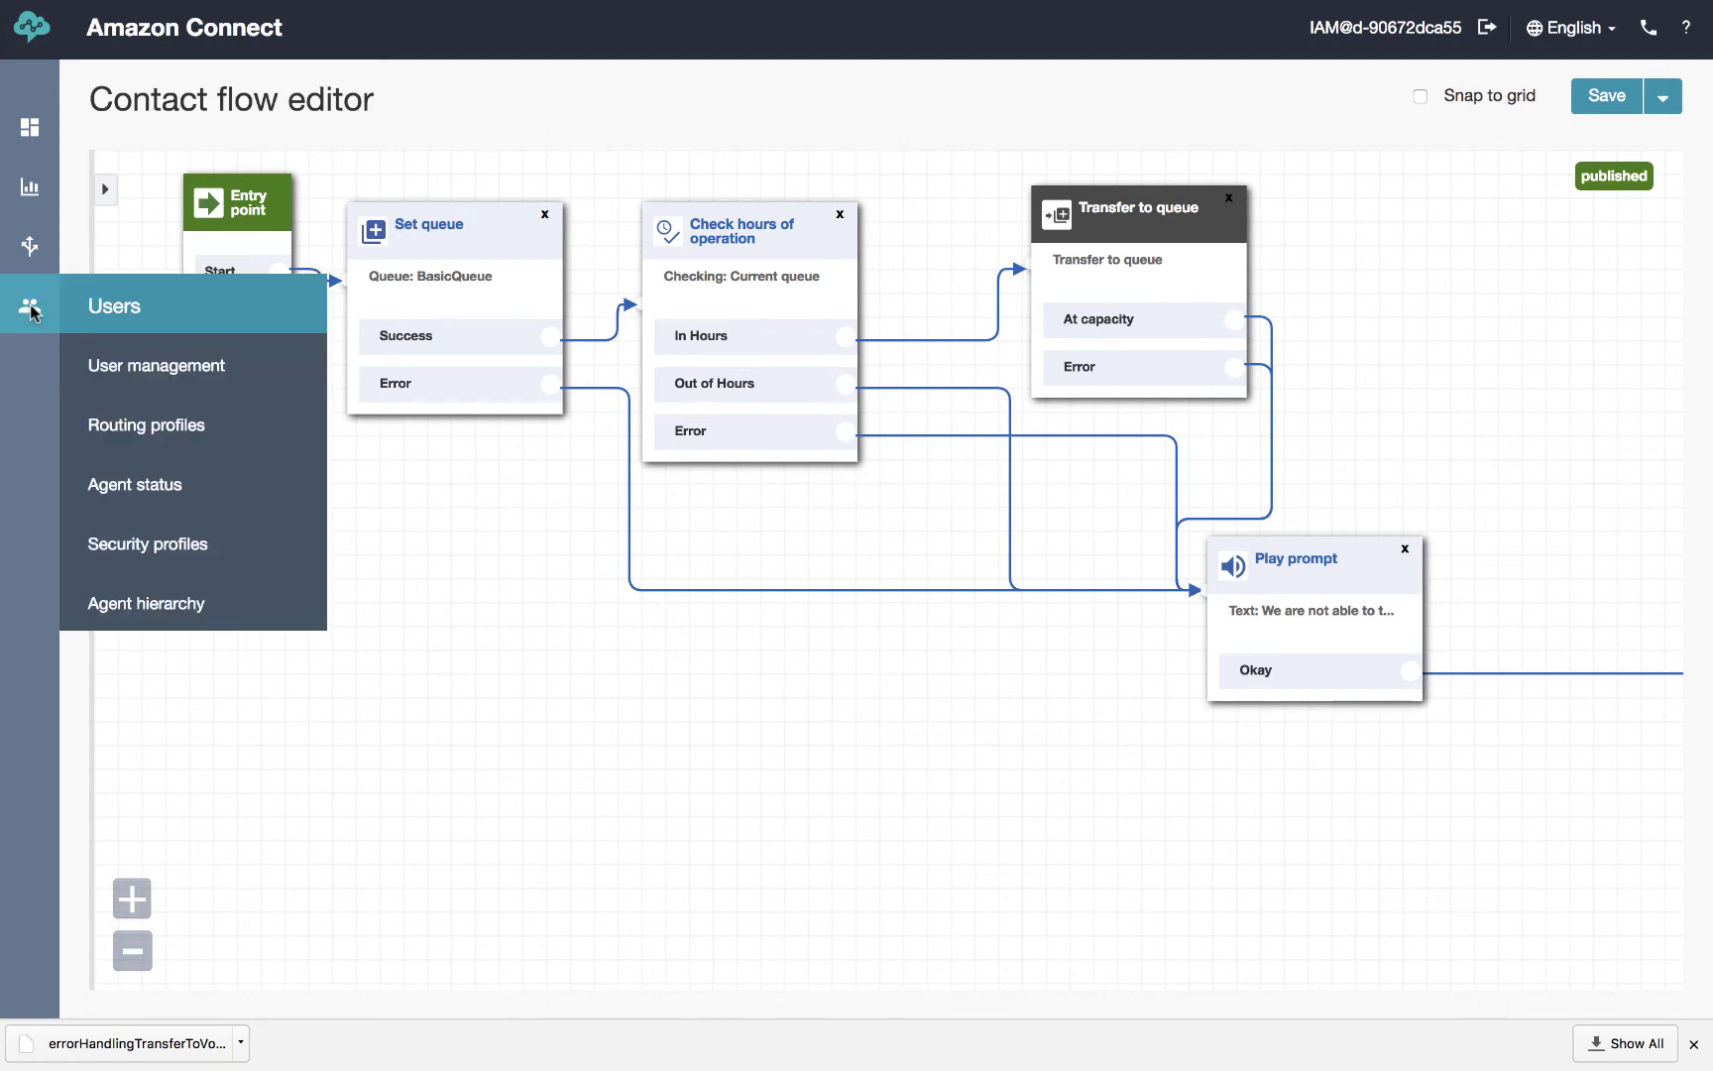
pyautogui.moveTo(30, 247)
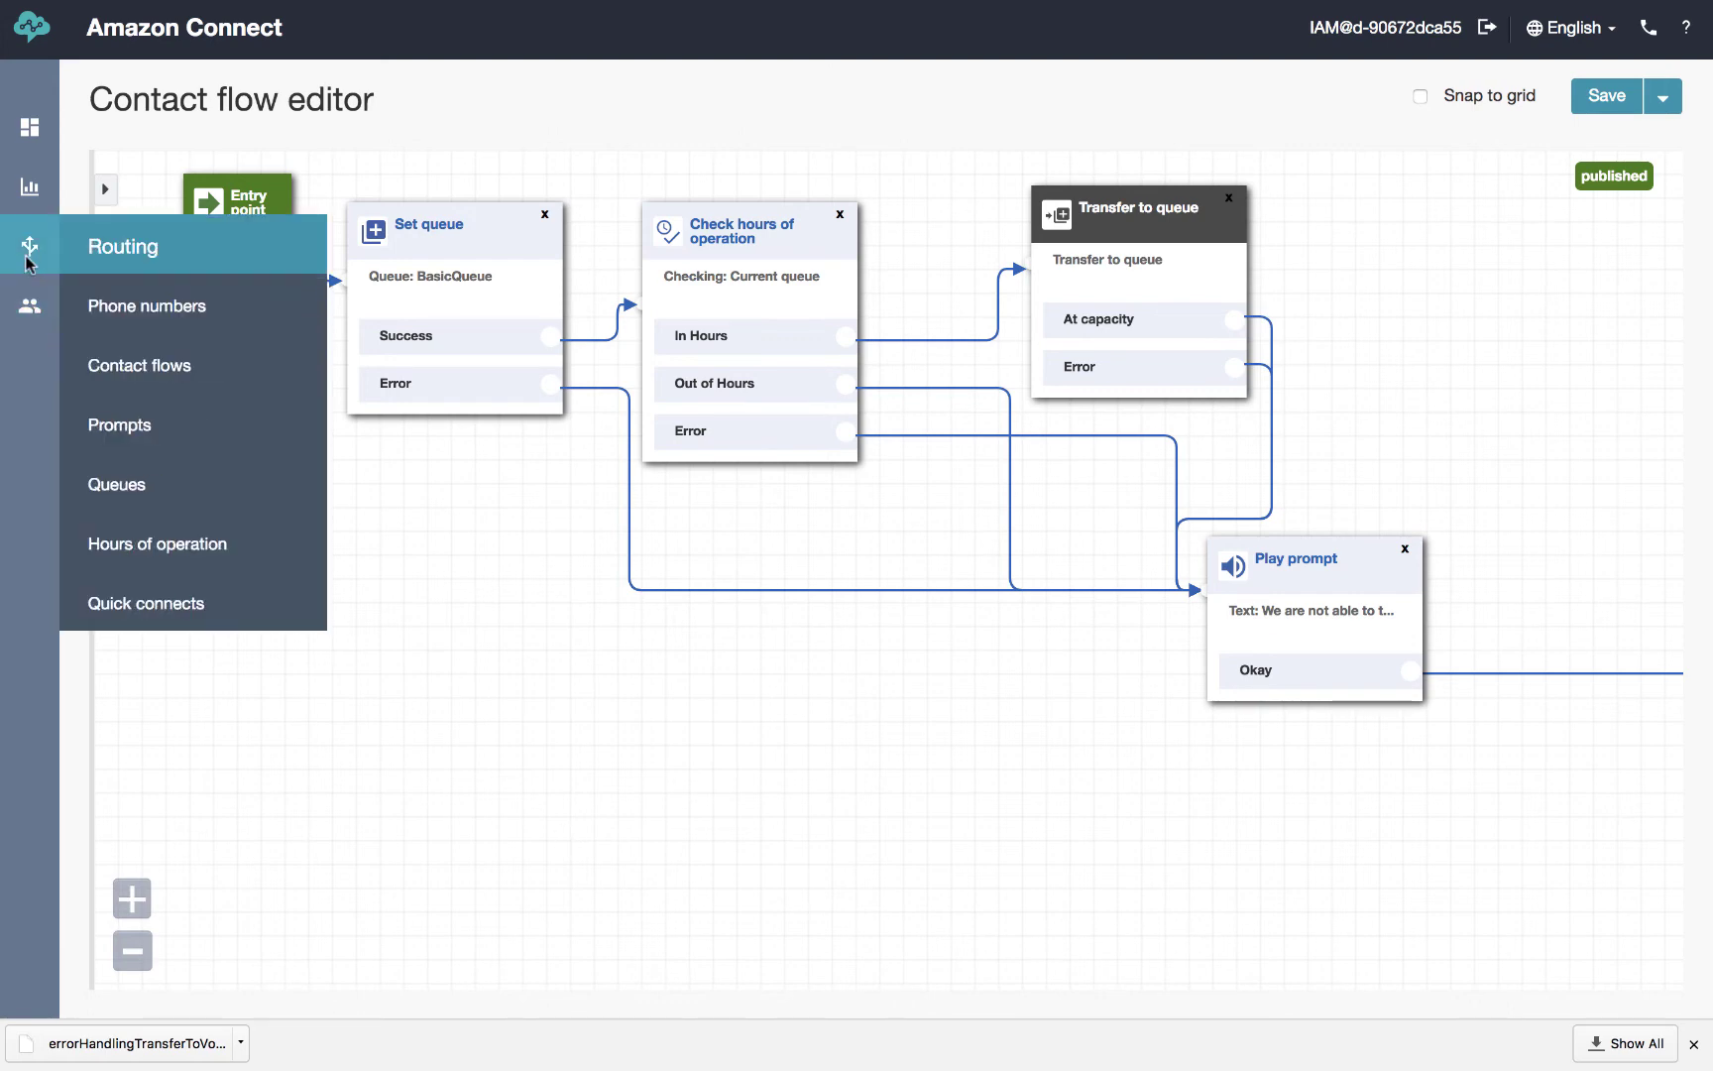
pyautogui.click(157, 379)
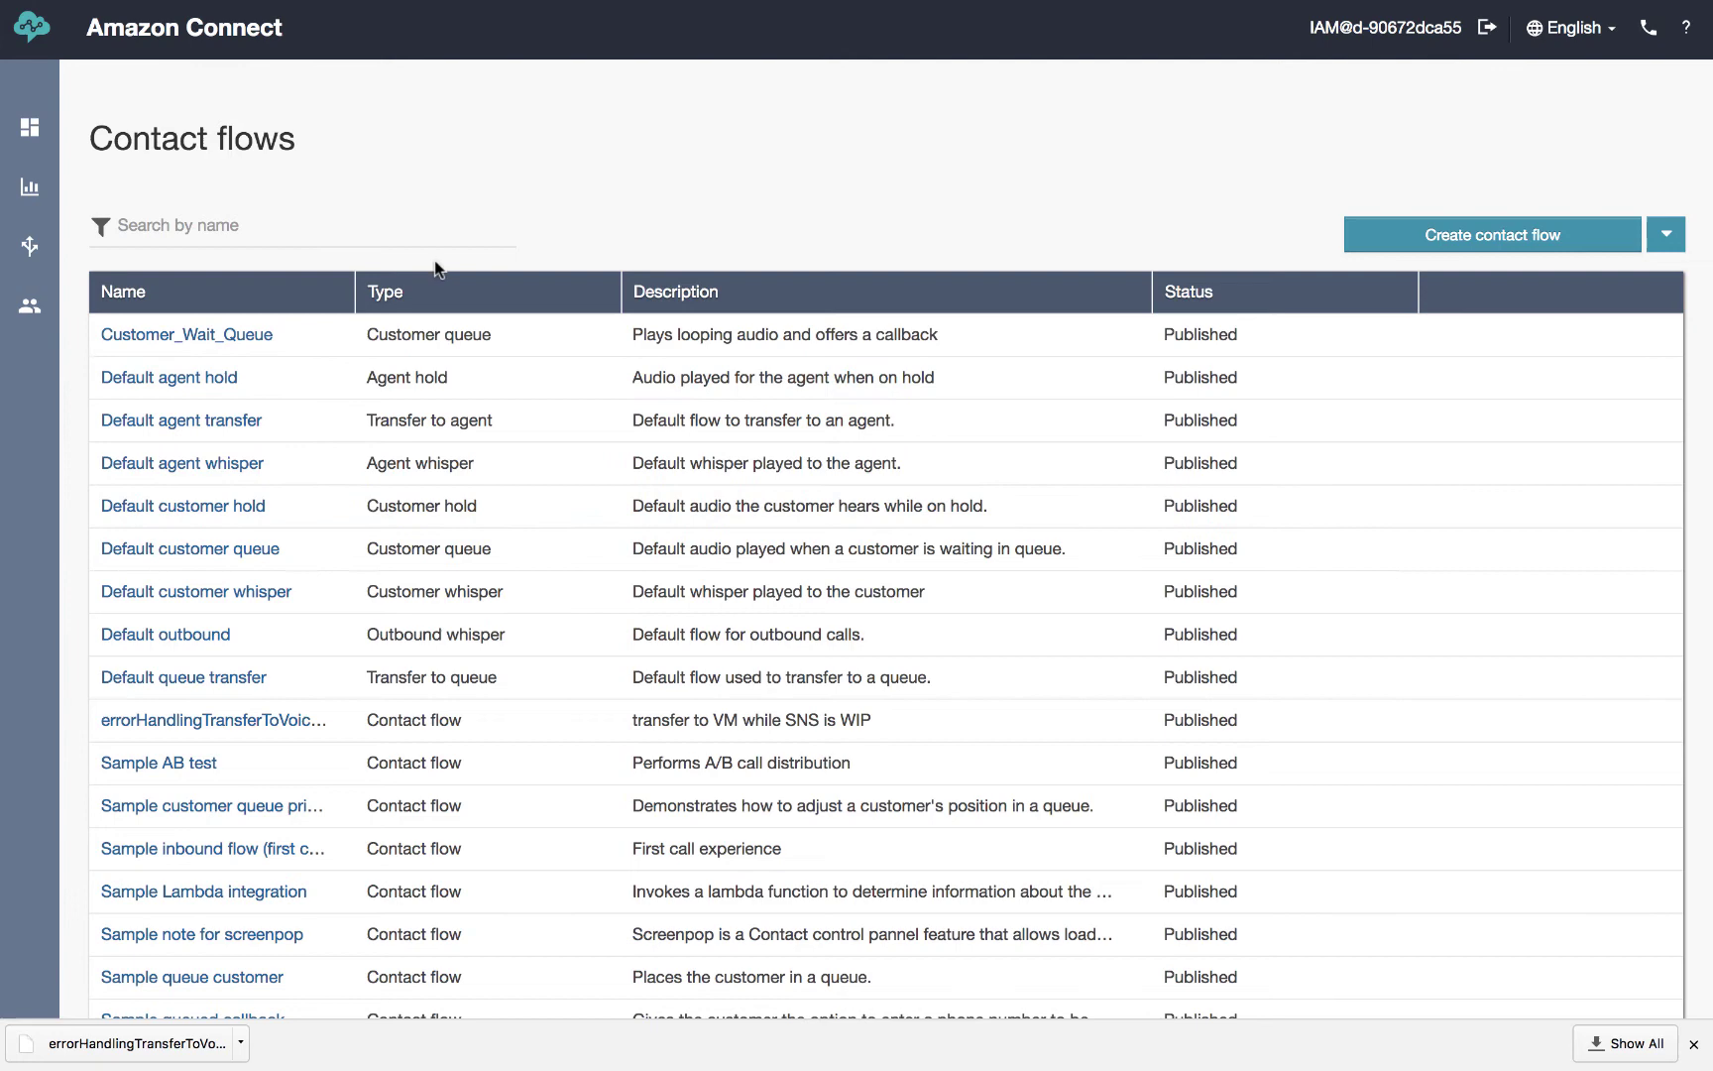
pyautogui.scroll(-5, 466, 221)
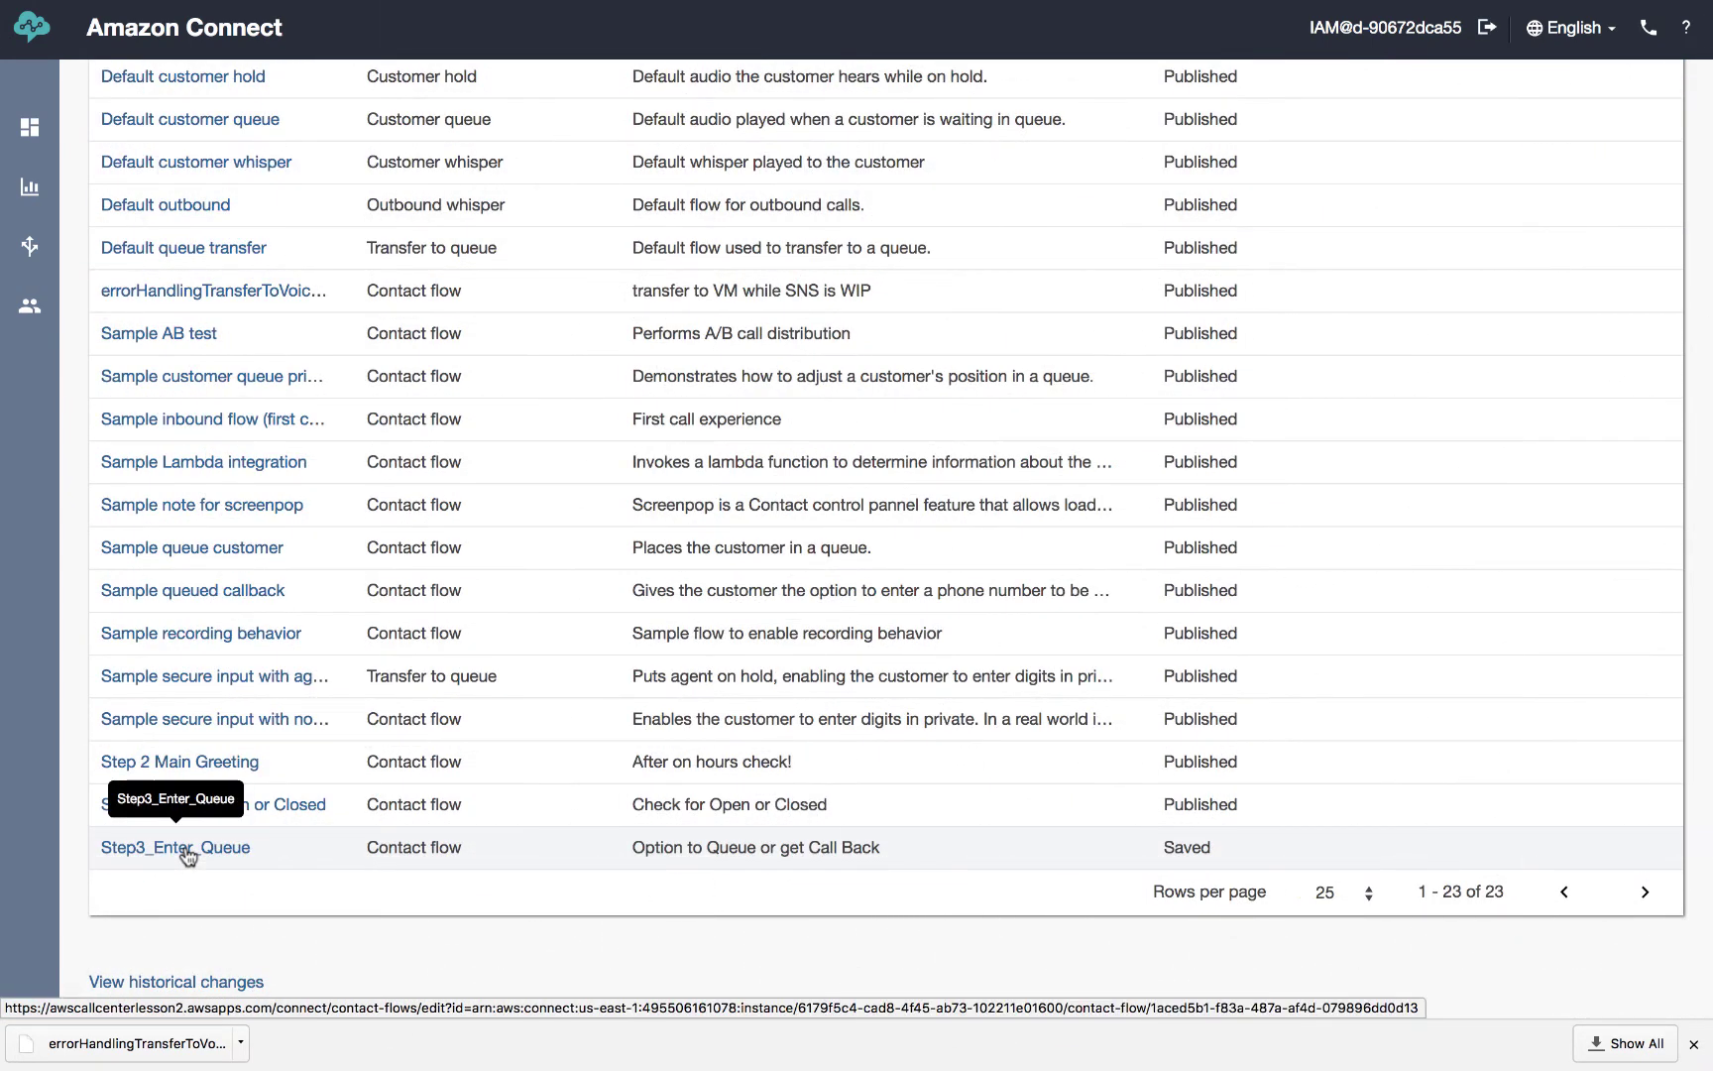
pyautogui.click(187, 855)
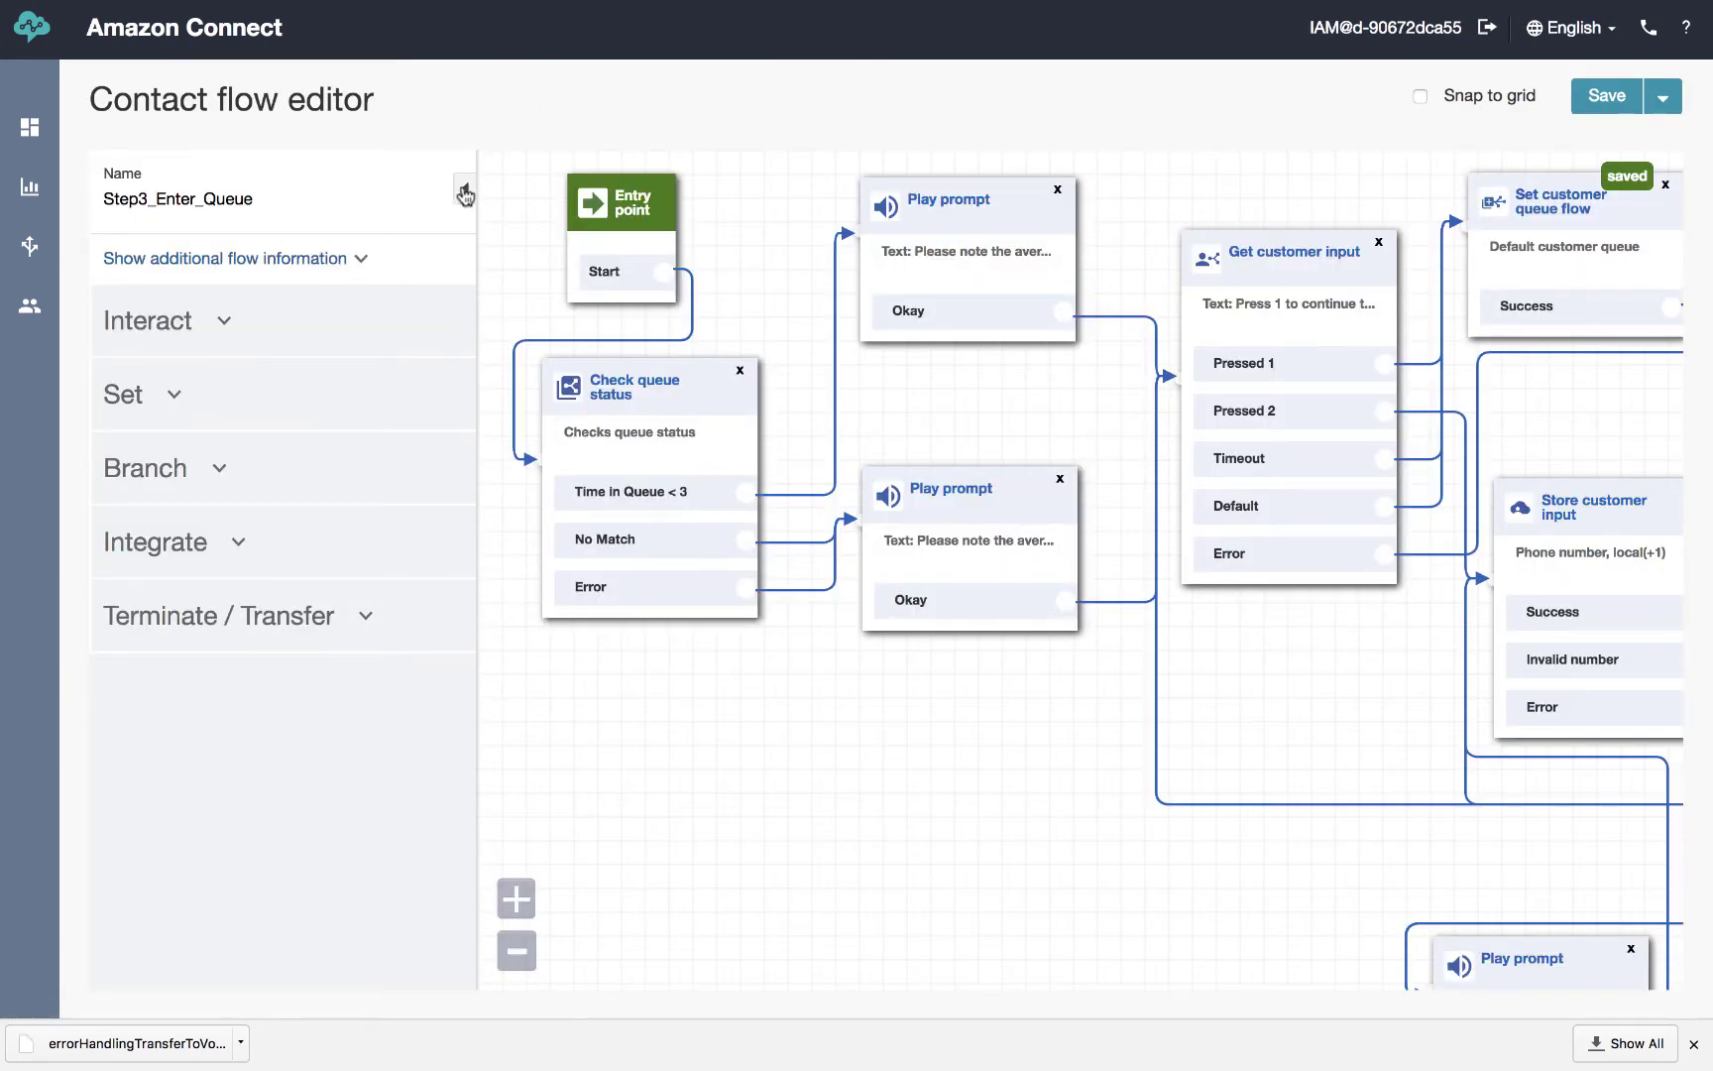
# Confirm the Check queue status block uses Time in Queue 'Is less than' 3 minutes
pyautogui.click(465, 187)
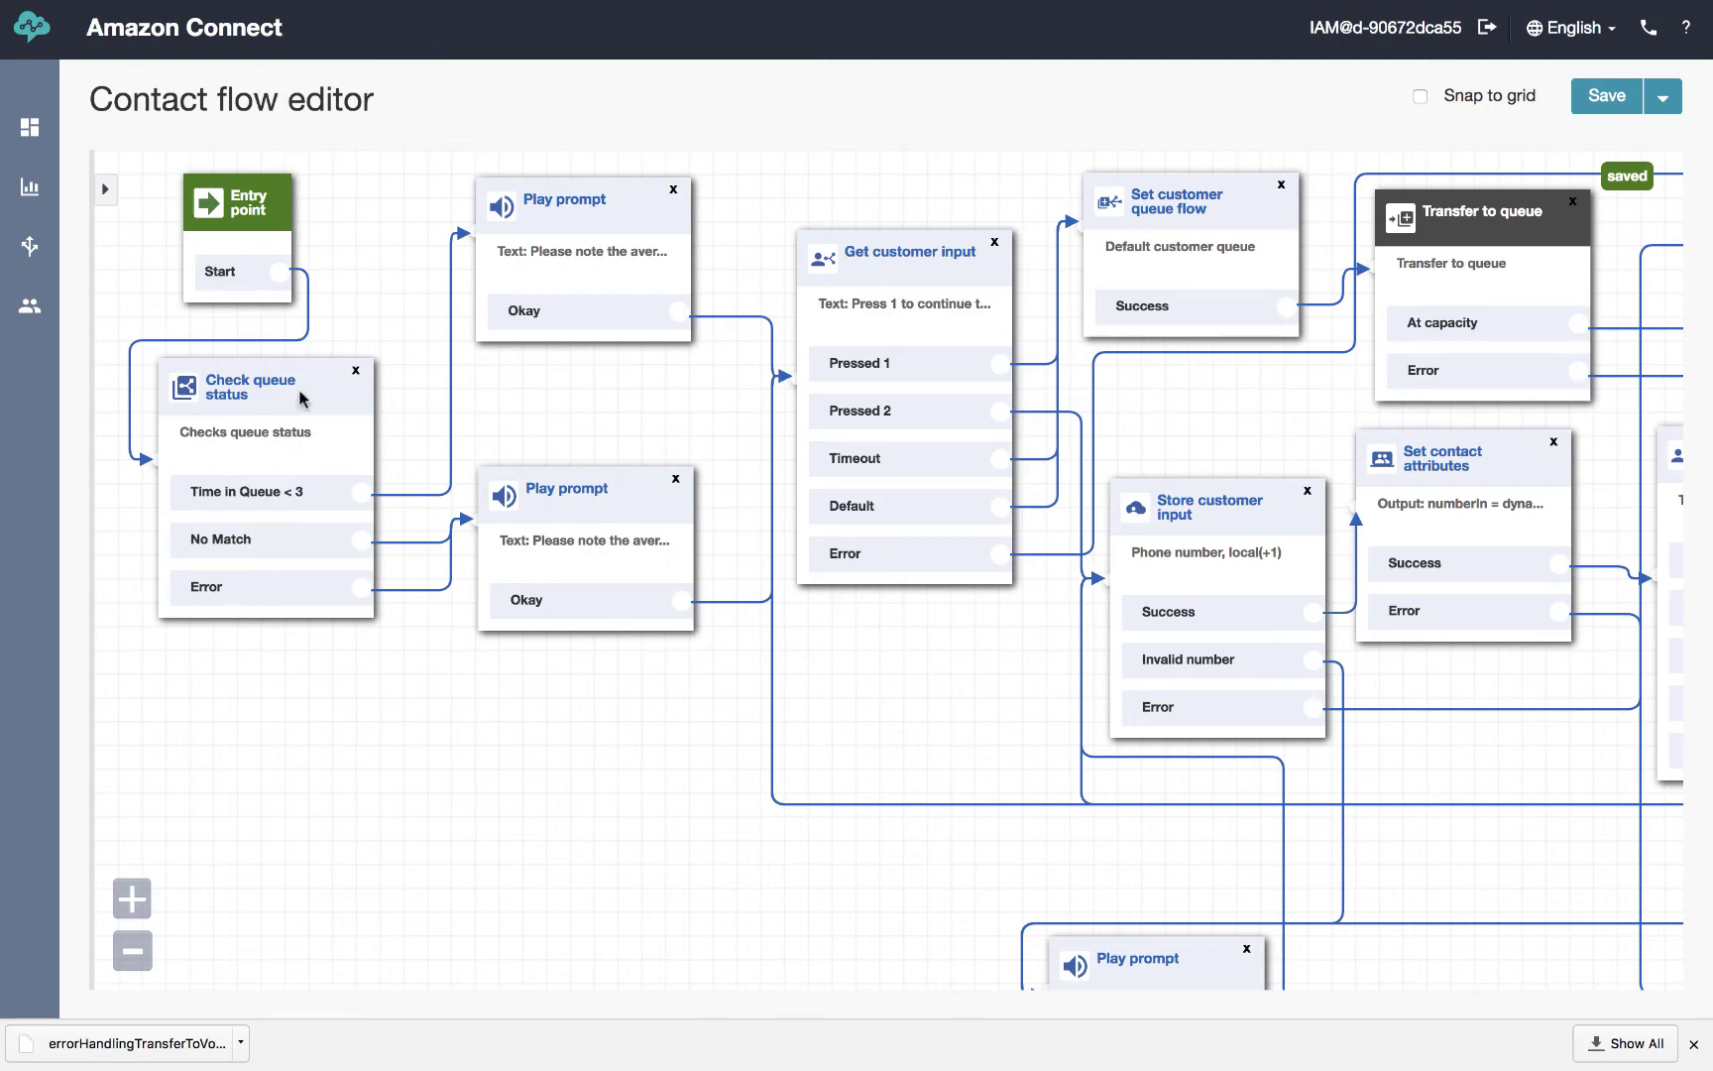
pyautogui.click(301, 396)
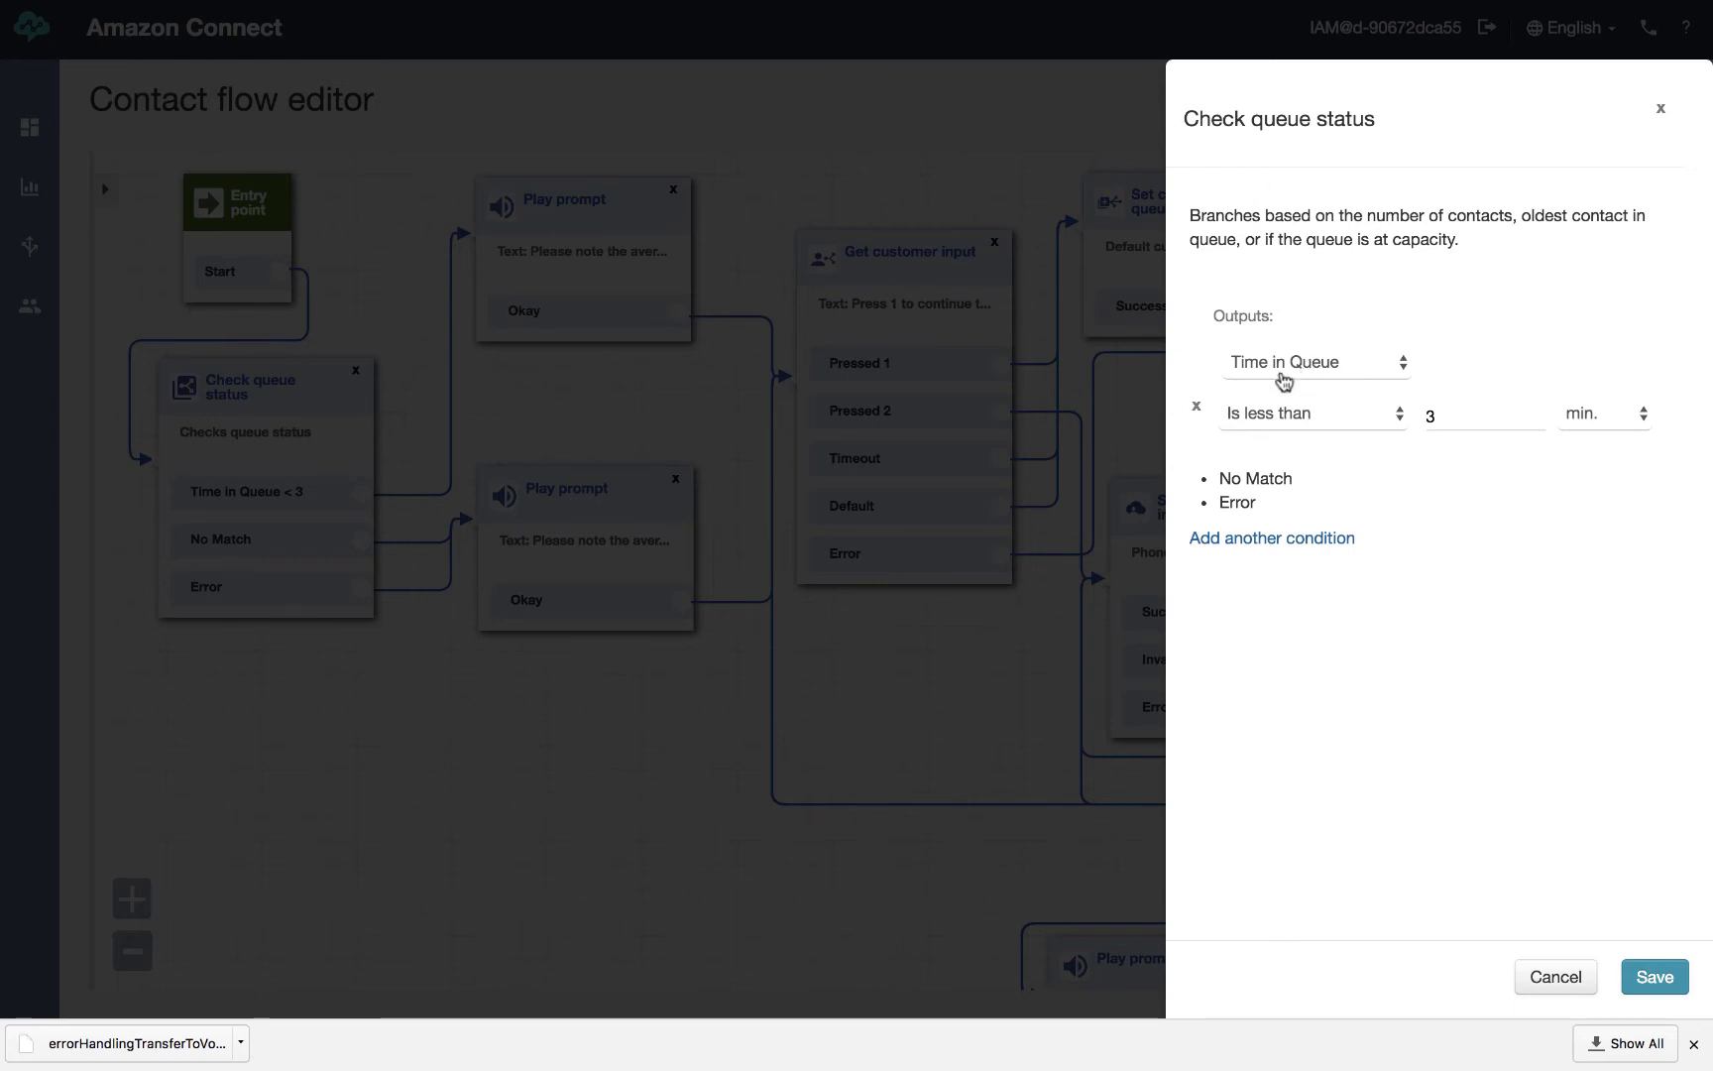
pyautogui.click(1406, 373)
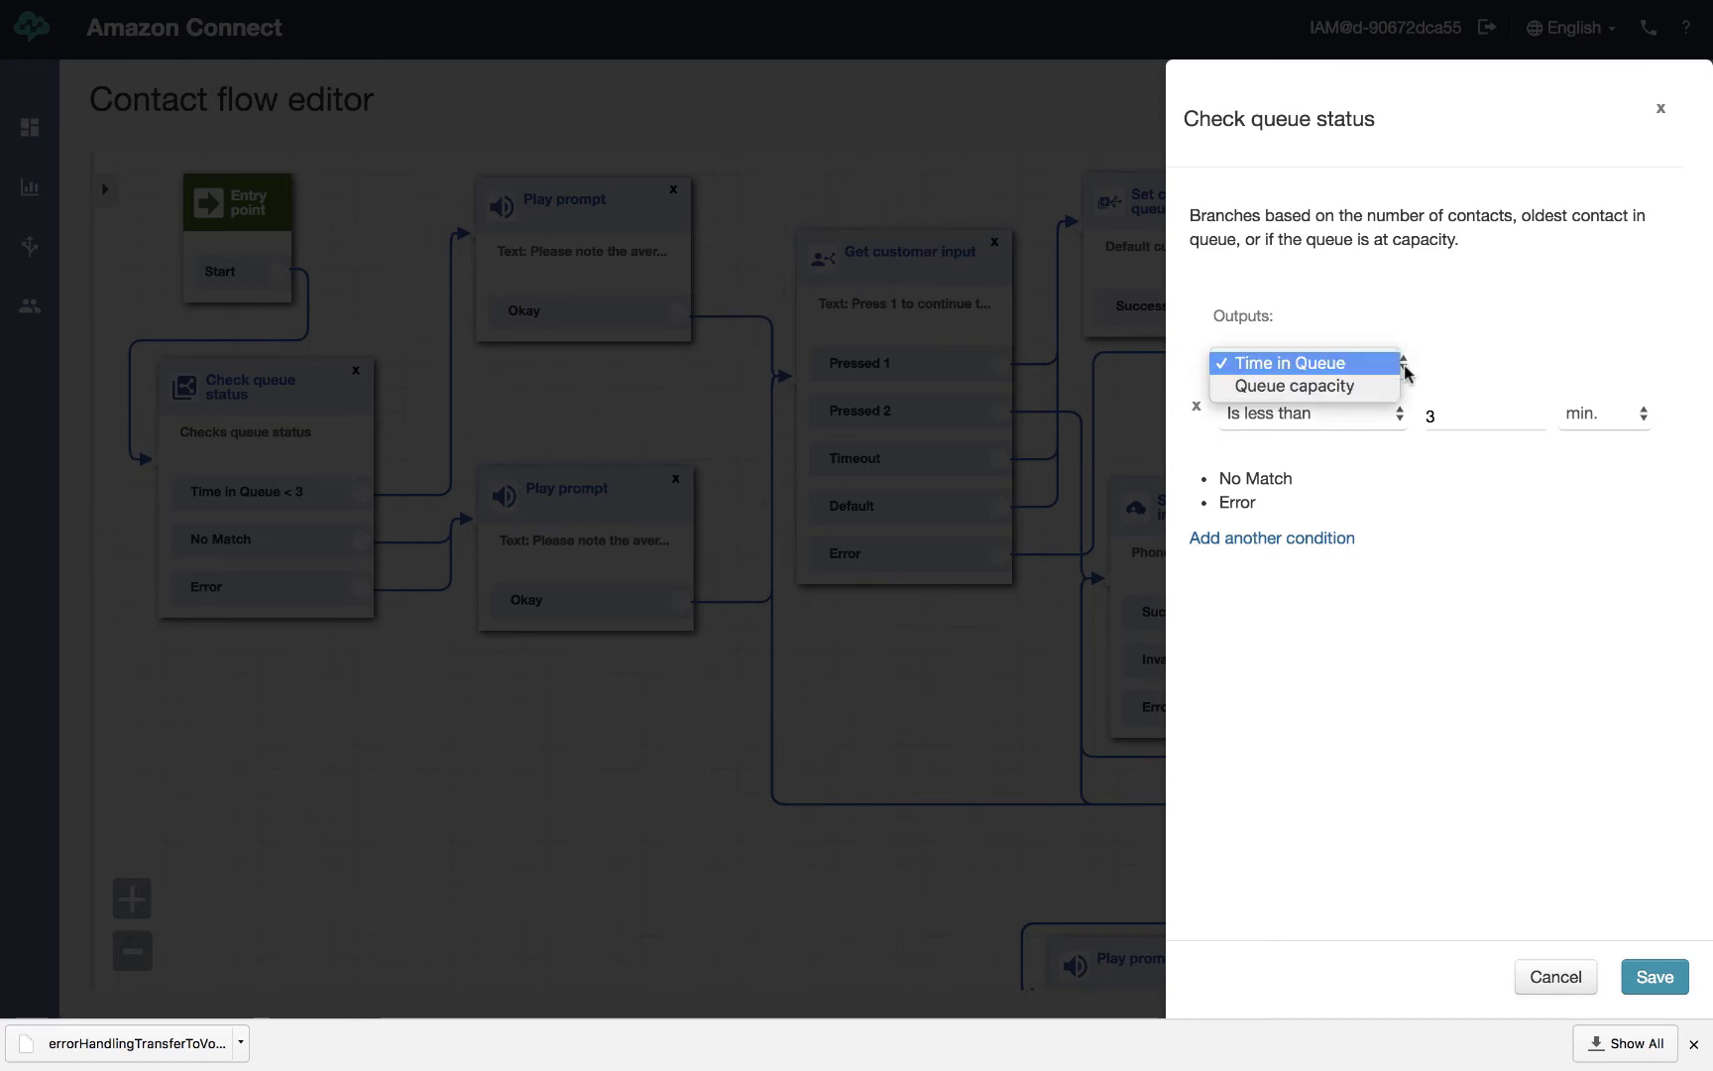
pyautogui.click(1391, 304)
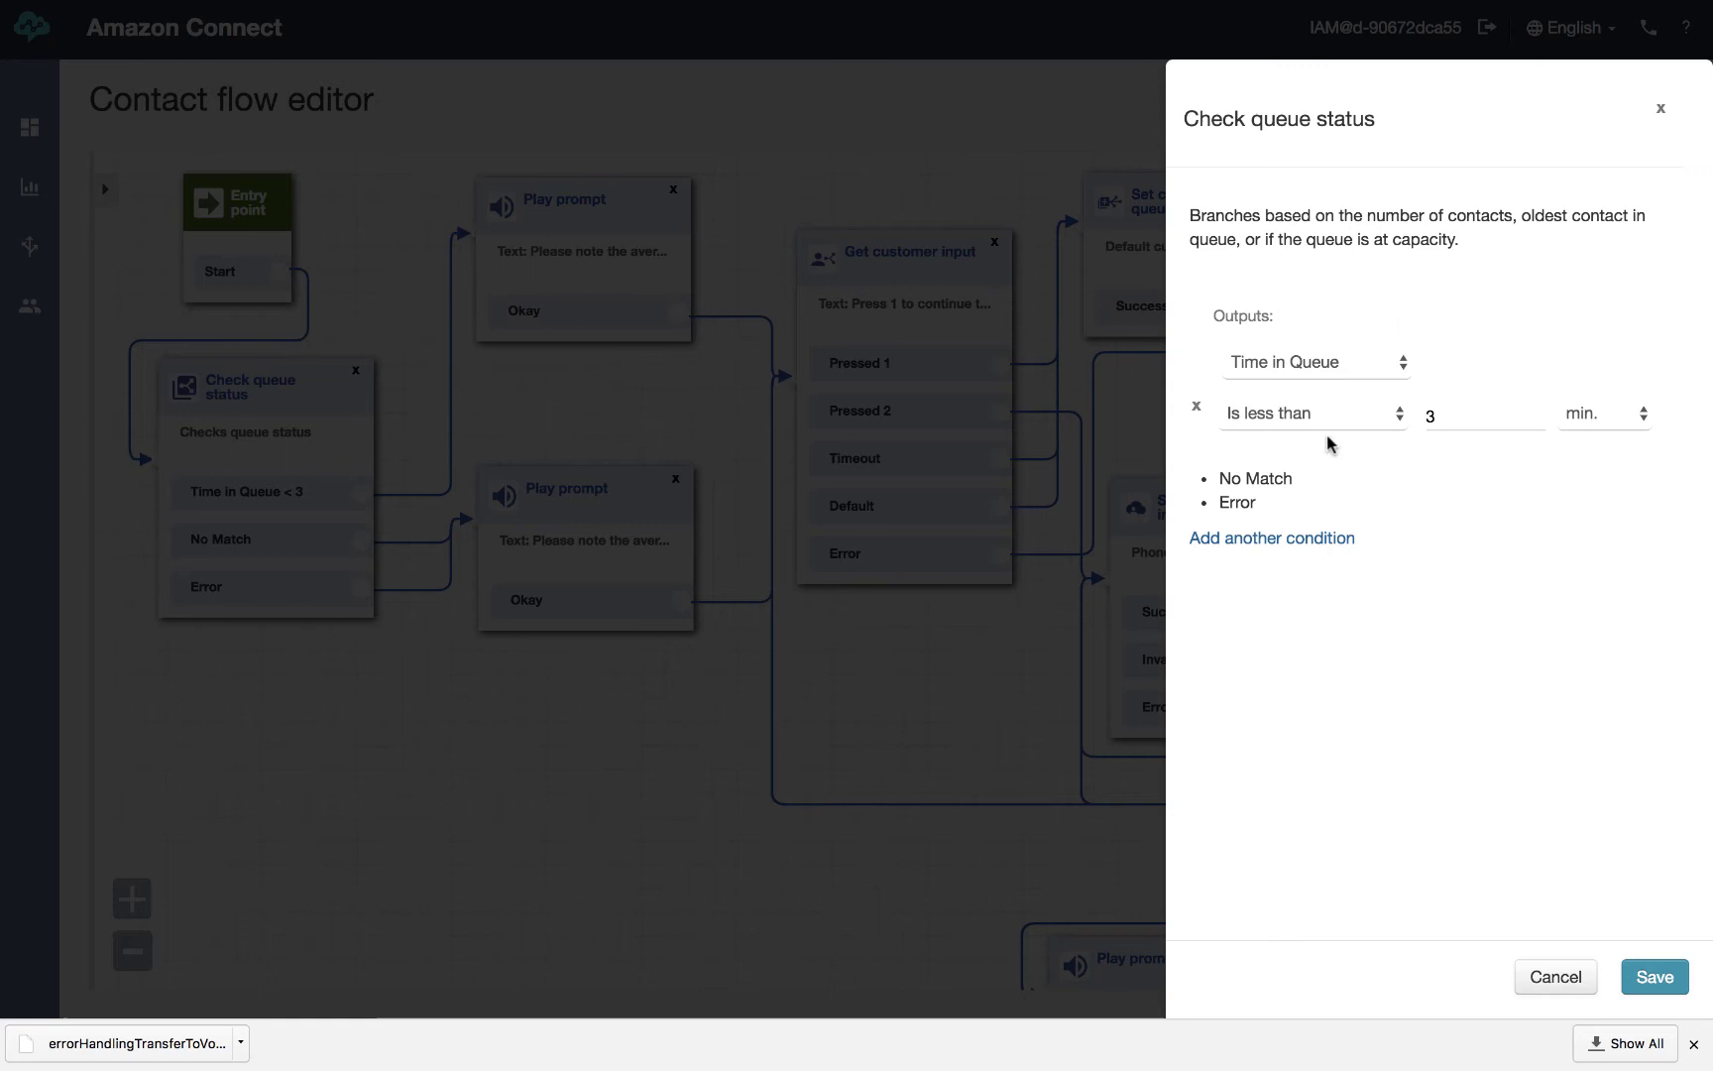
pyautogui.click(1399, 427)
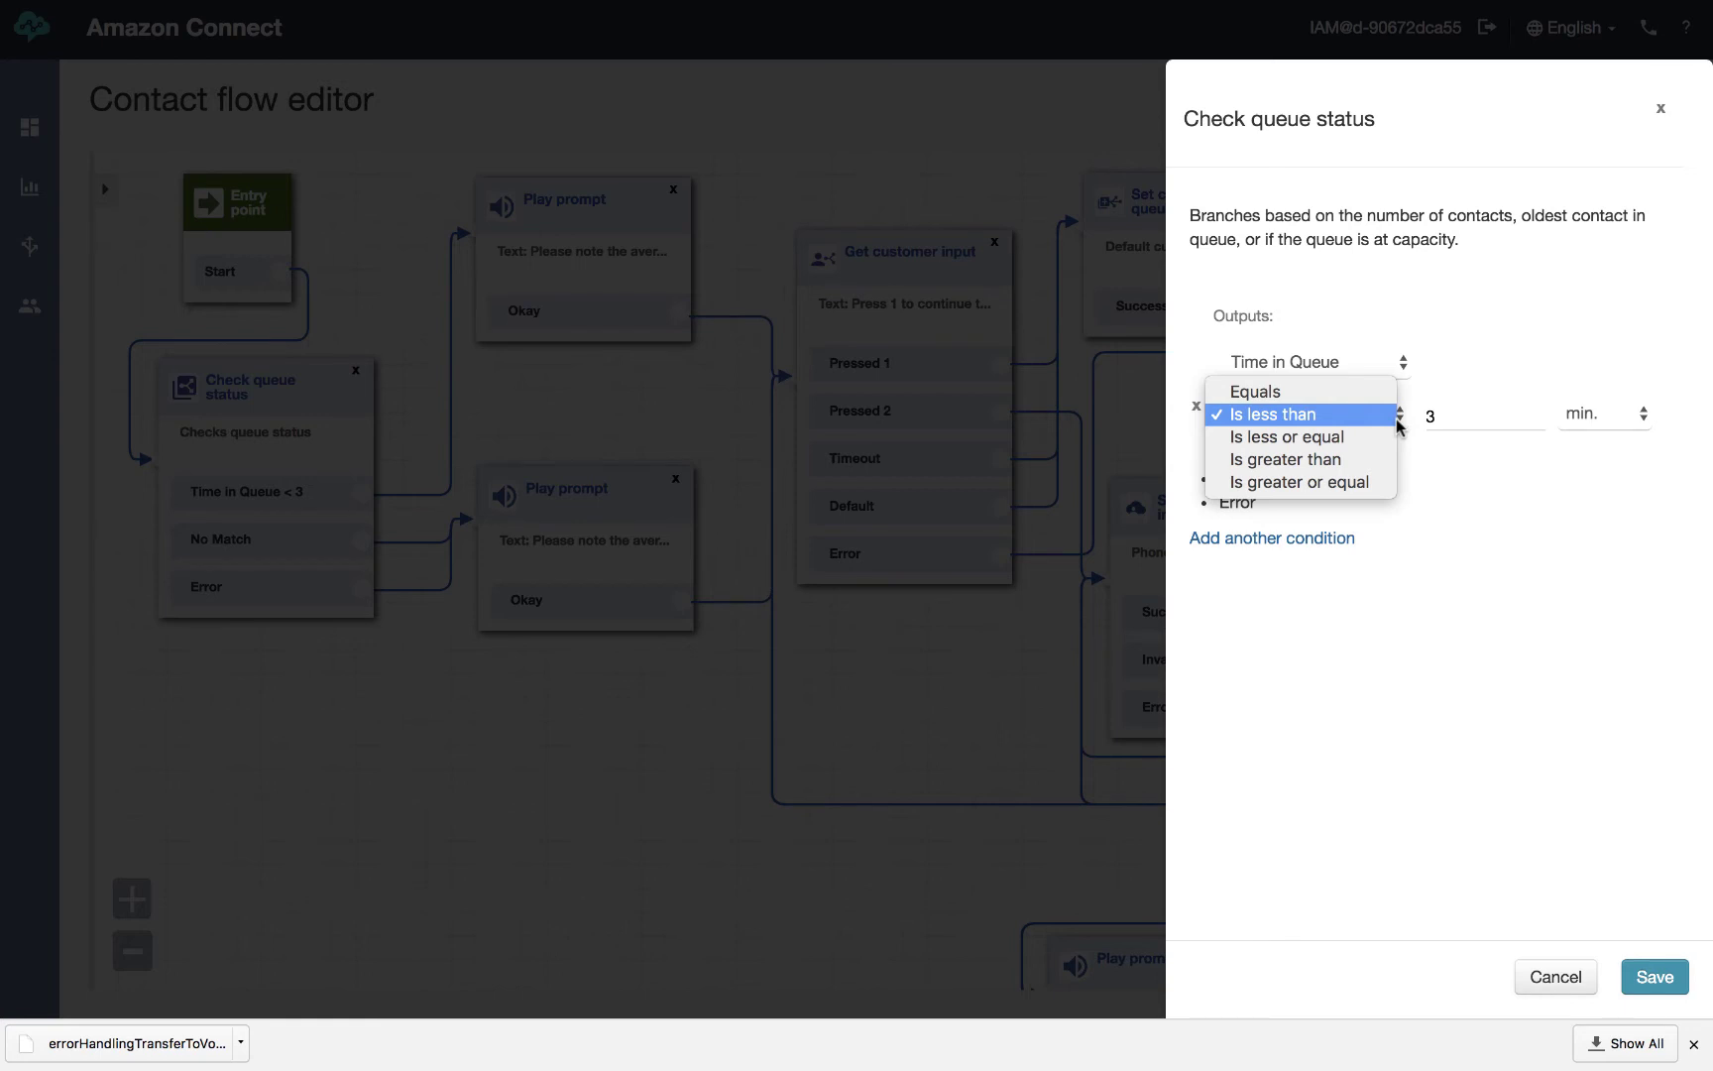
pyautogui.click(1399, 427)
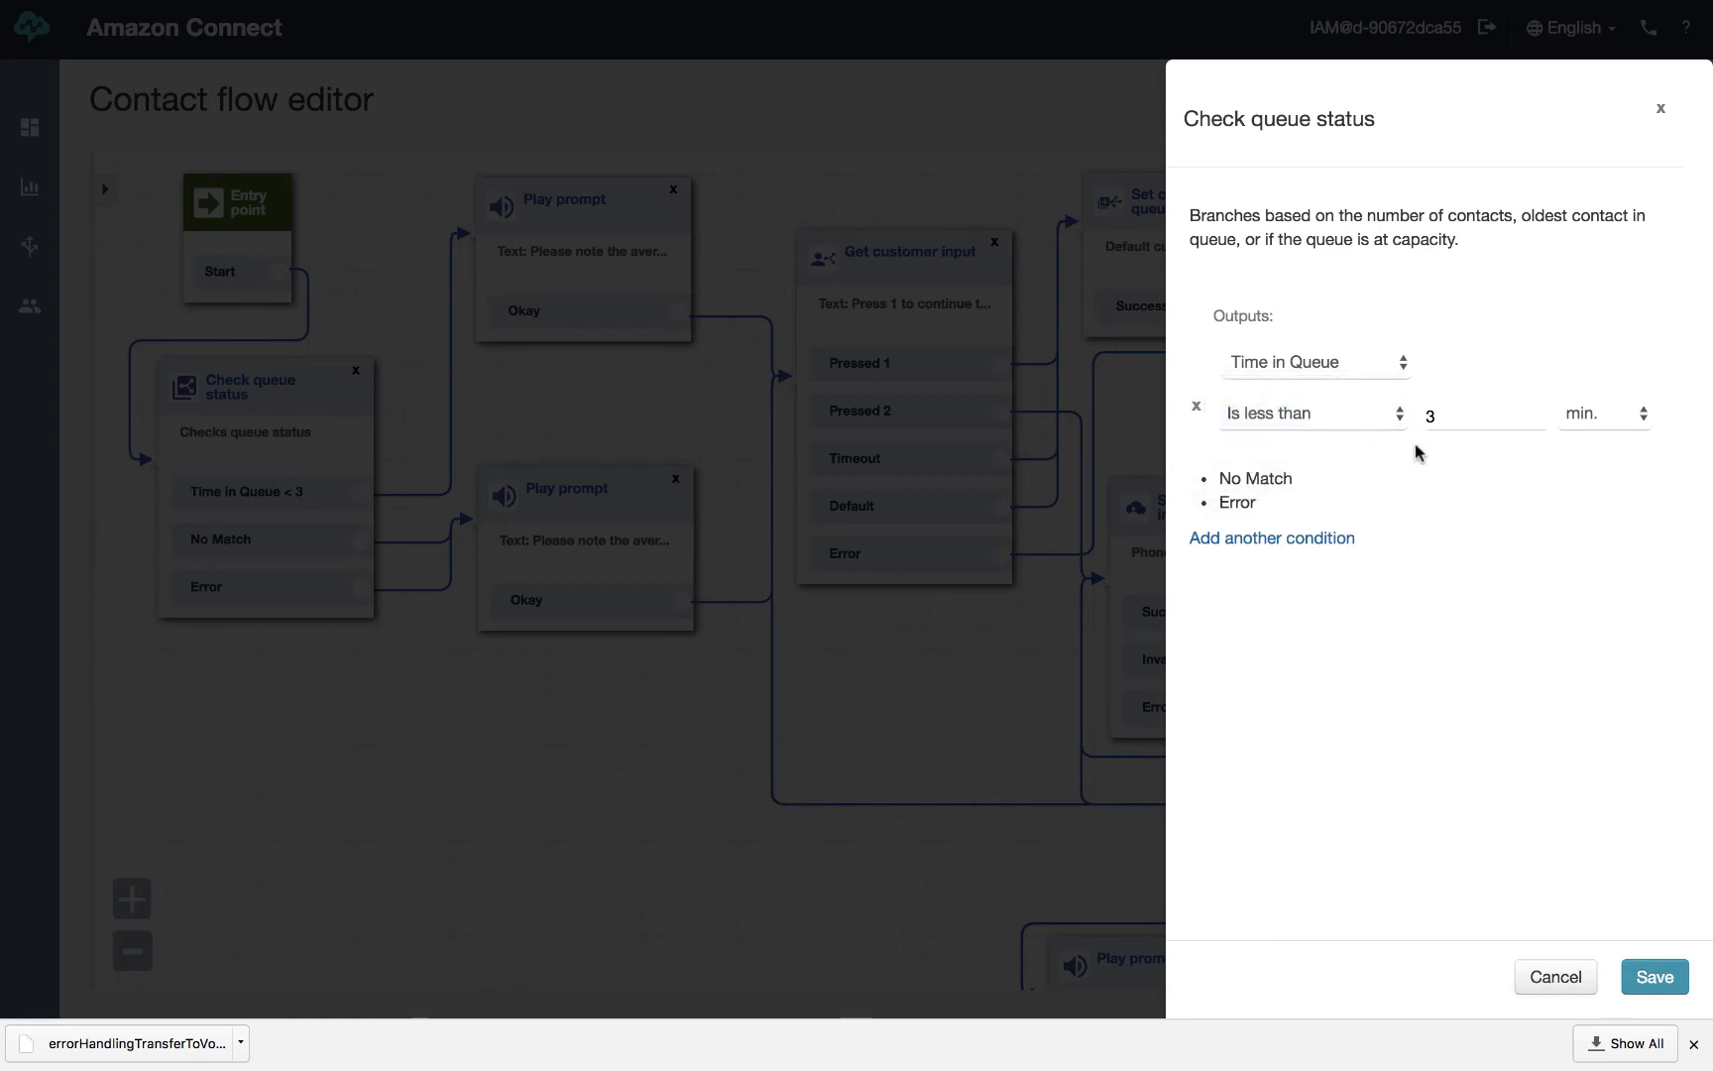
# Close Check queue status unchanged and lower the No Match/Error Play prompt block slightly
pyautogui.click(1556, 978)
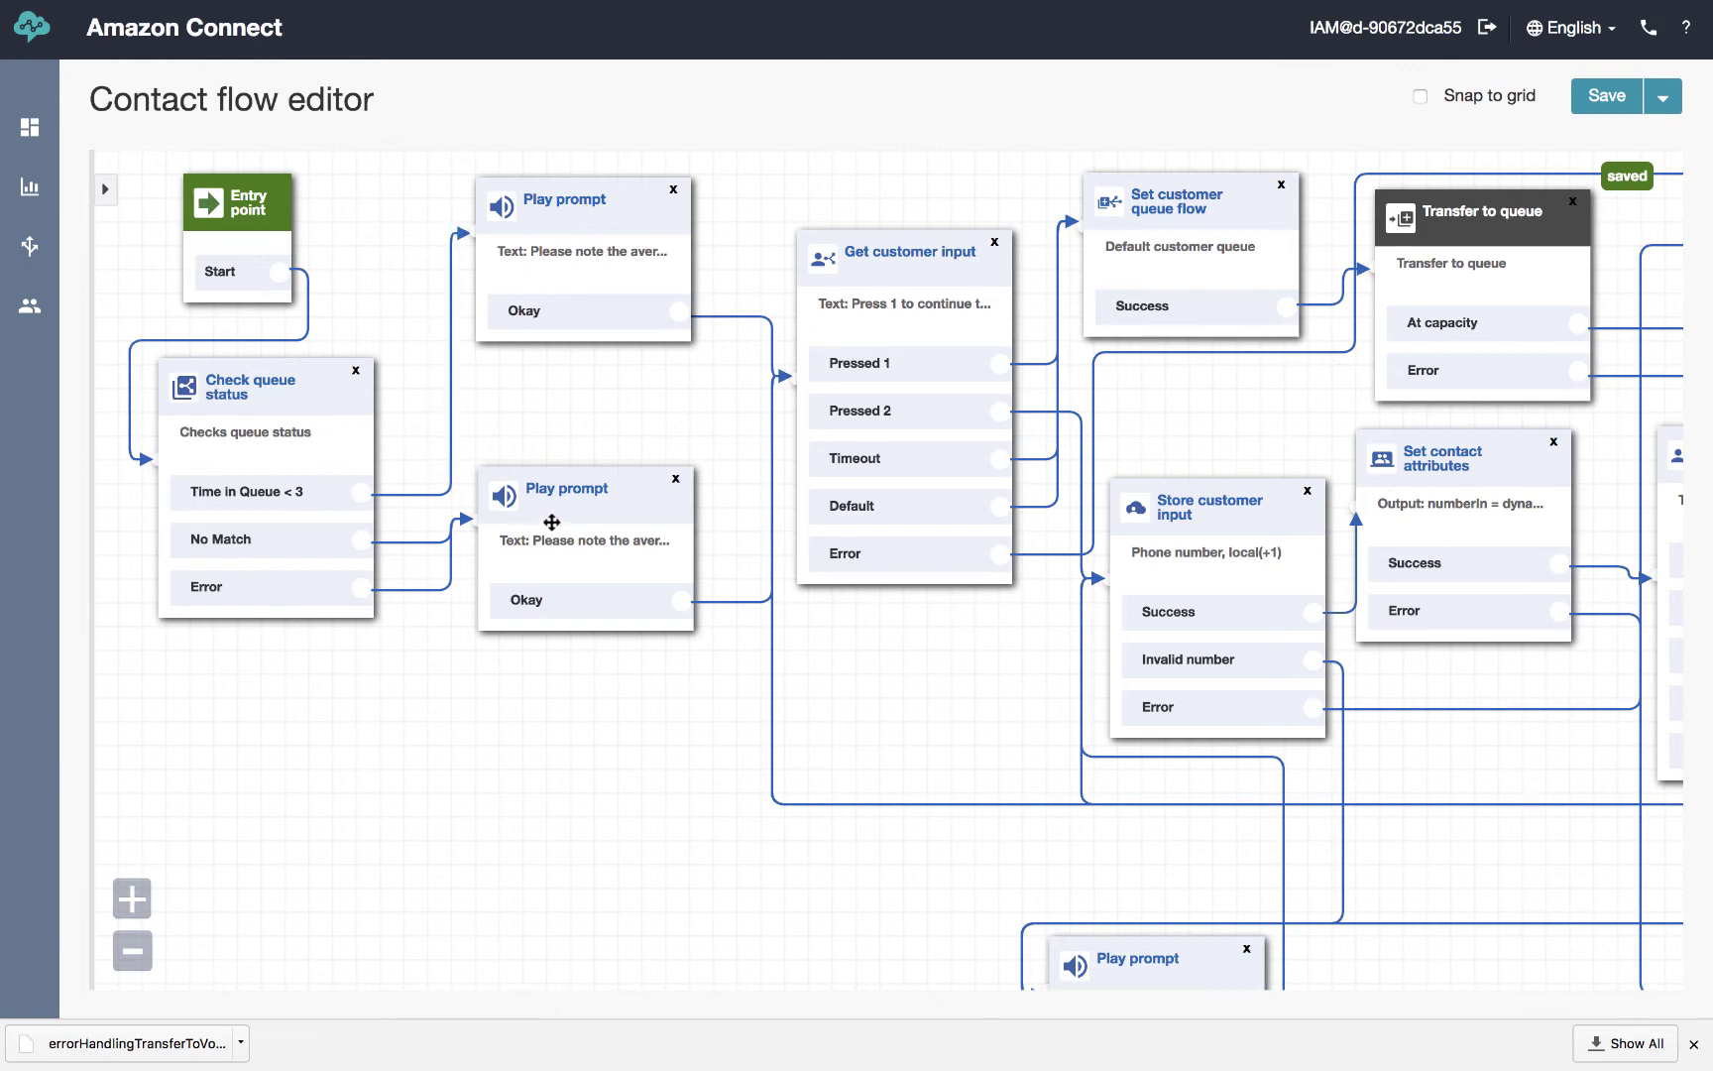
pyautogui.moveTo(574, 506); pyautogui.dragTo(574, 553)
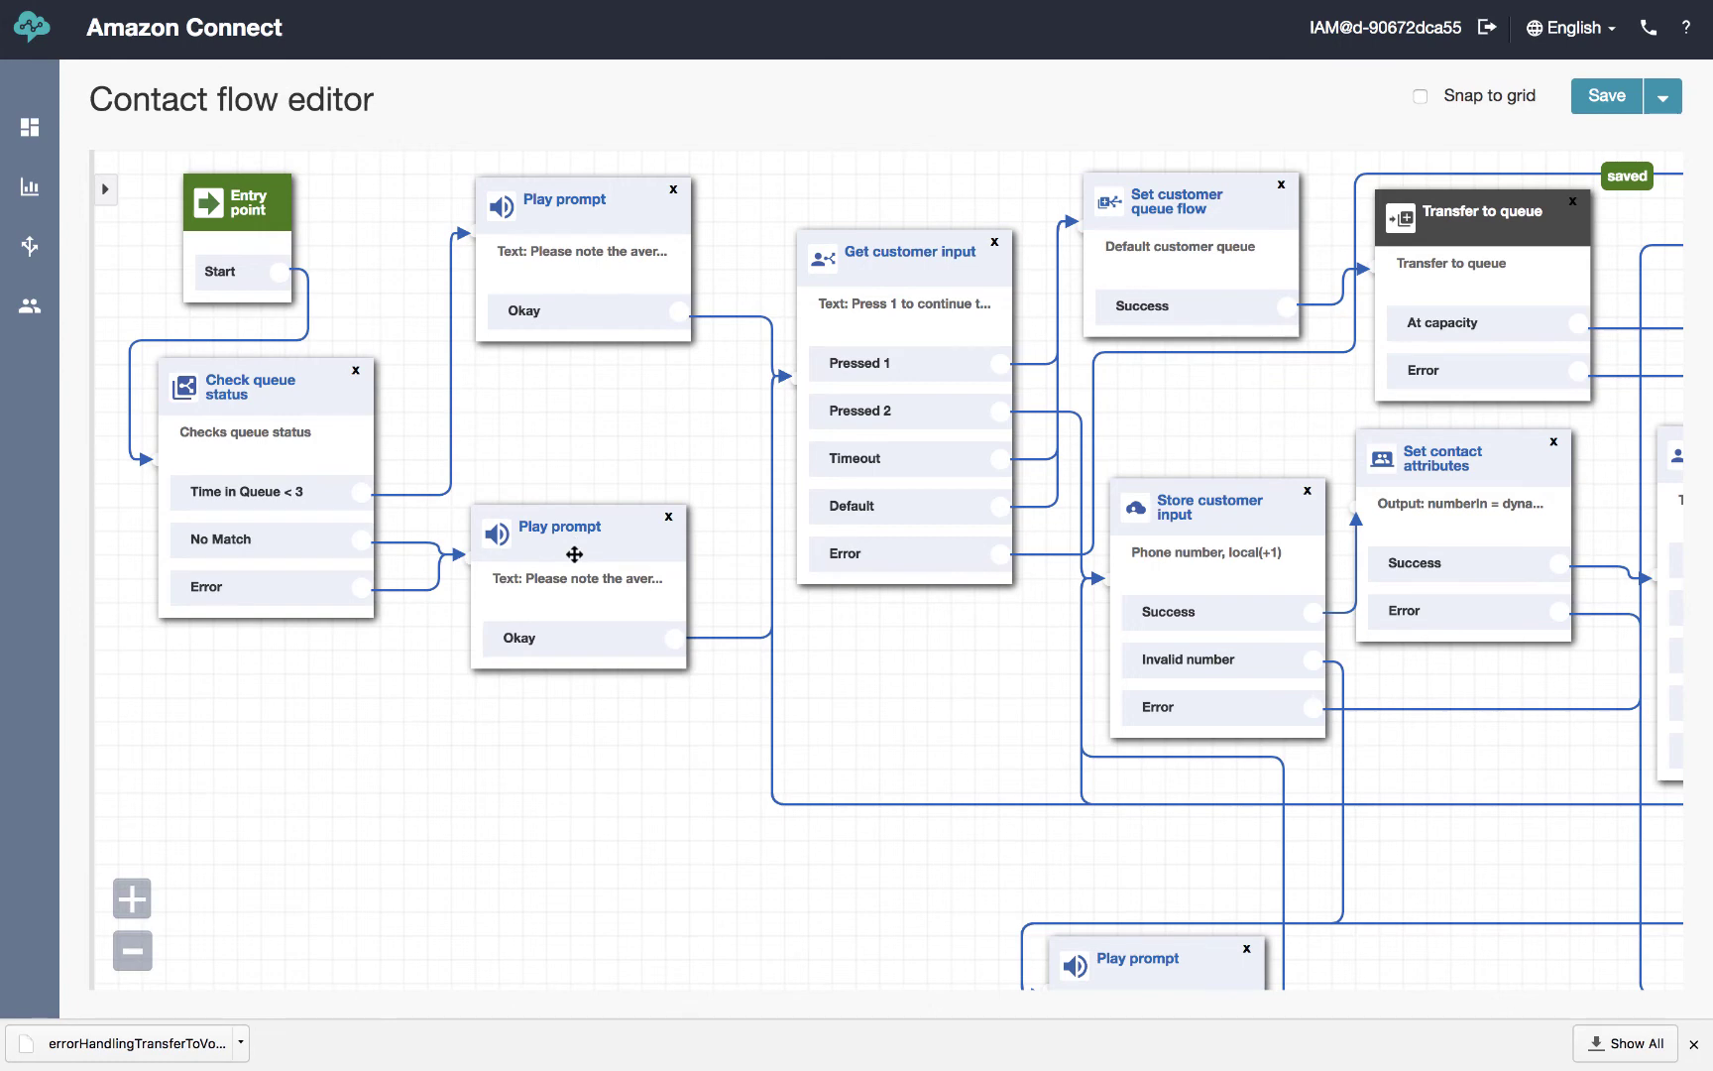
# Enlarge the Get customer input prompt box to read the hold or call-back options, closing without changes
pyautogui.click(901, 251)
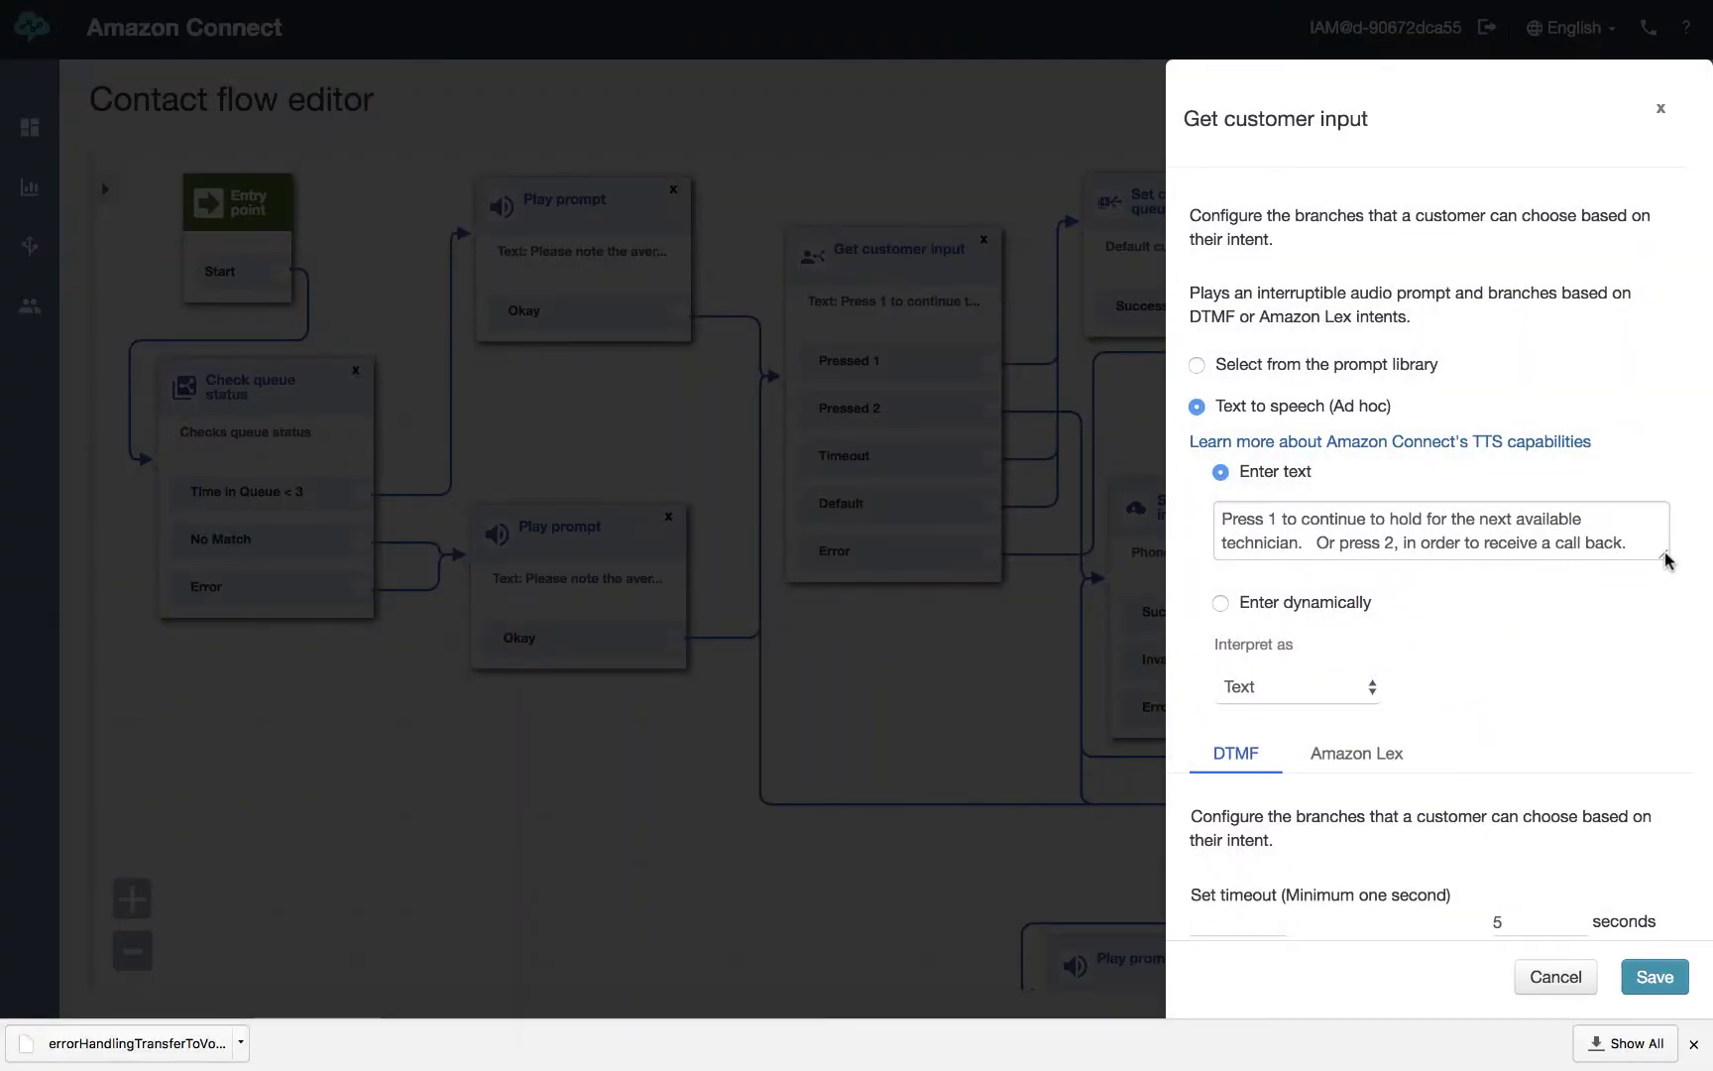
pyautogui.moveTo(1658, 558); pyautogui.dragTo(1658, 617)
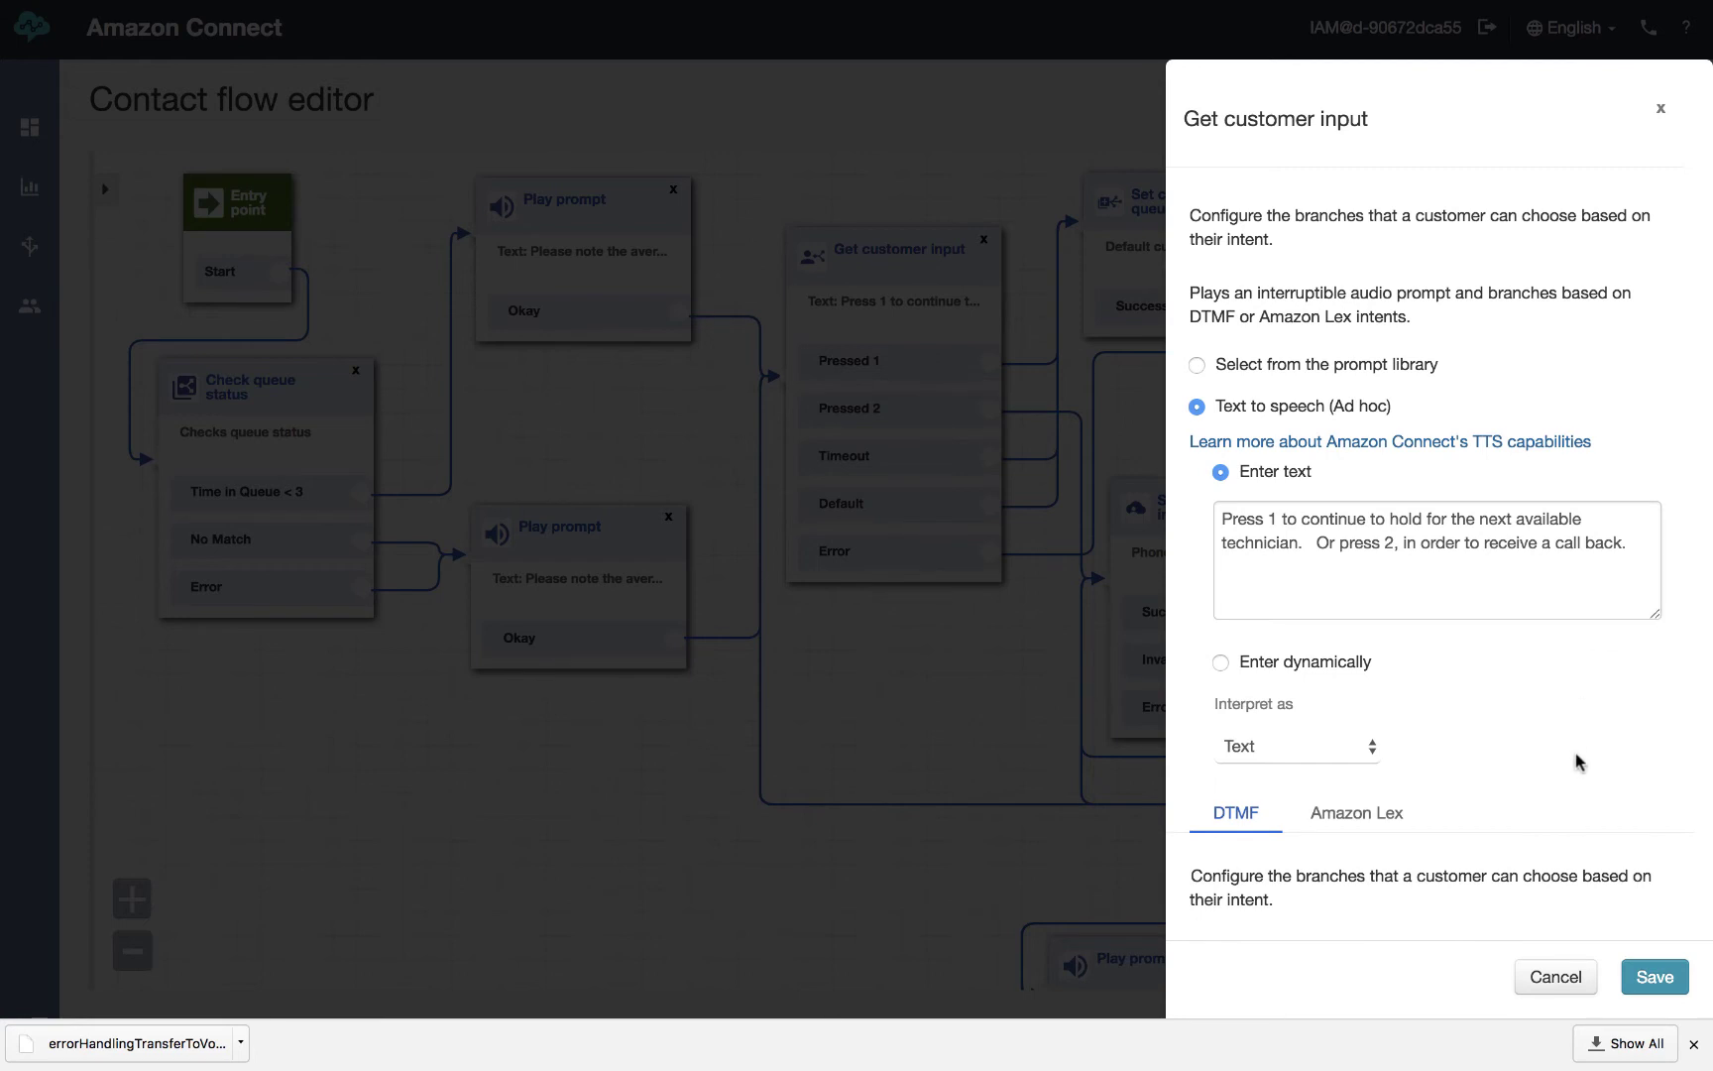
pyautogui.click(1553, 978)
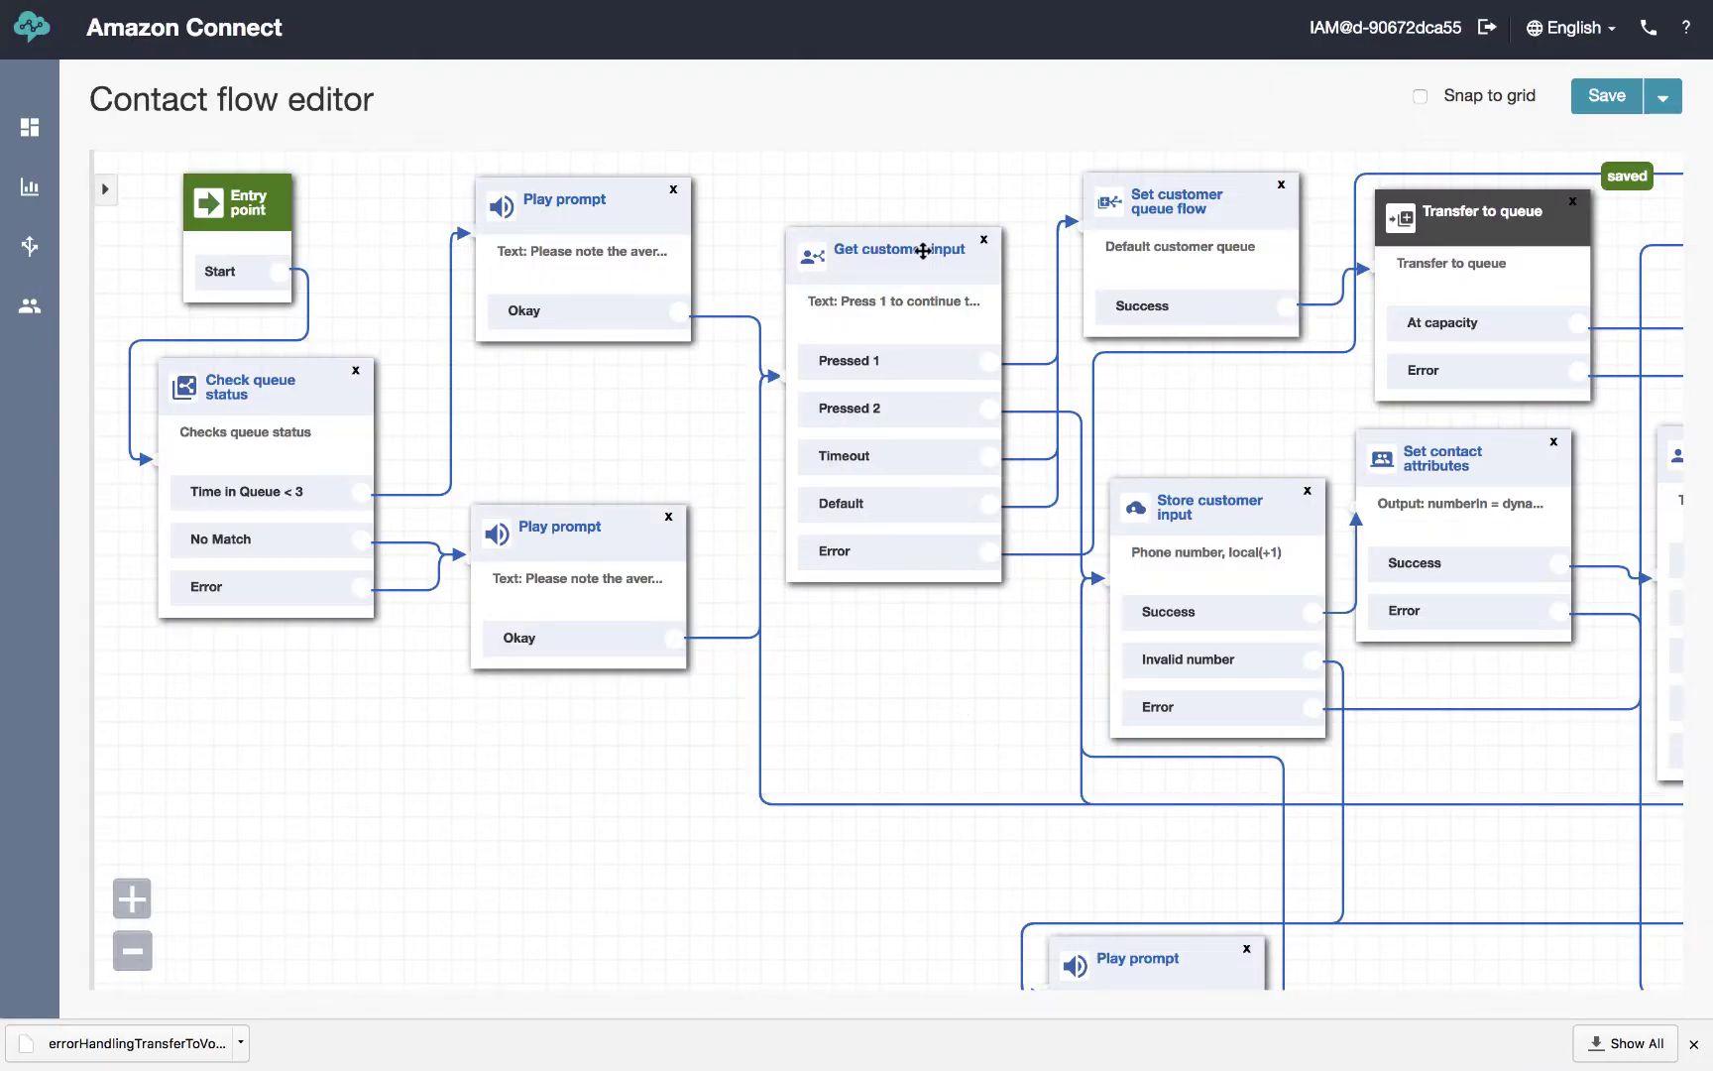
pyautogui.moveTo(921, 249); pyautogui.dragTo(912, 249)
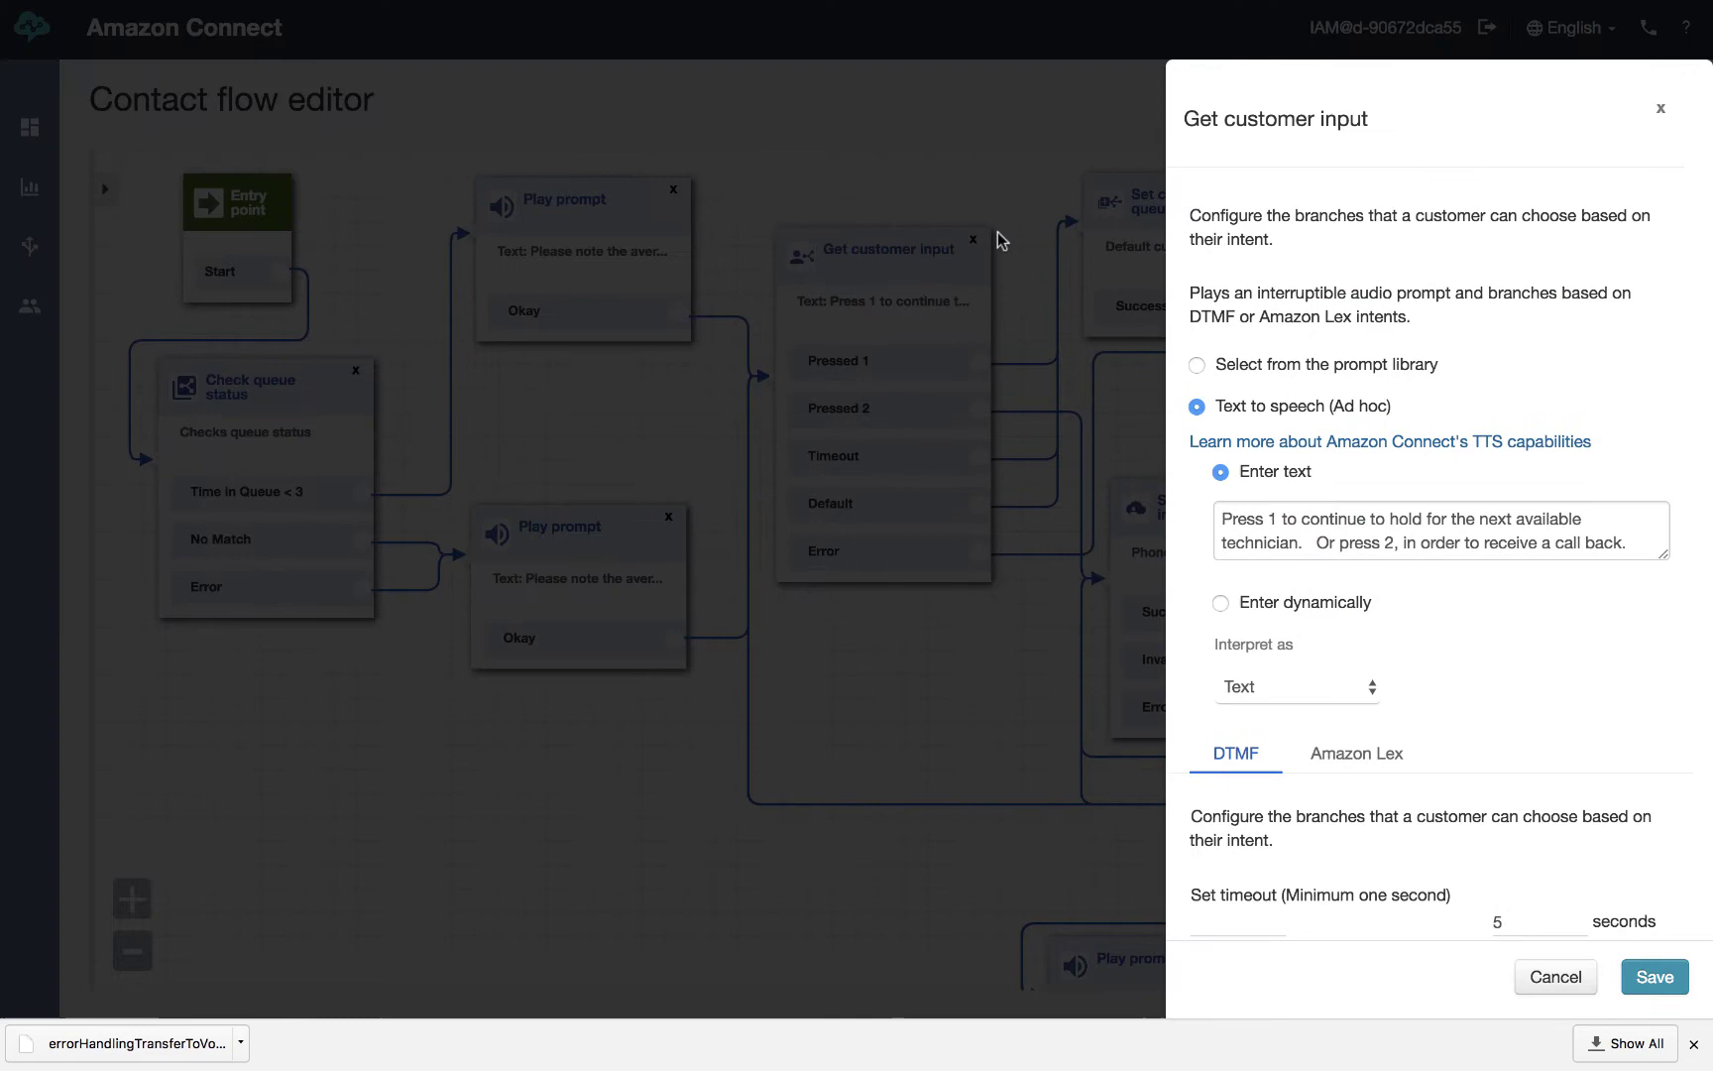
pyautogui.click(1553, 978)
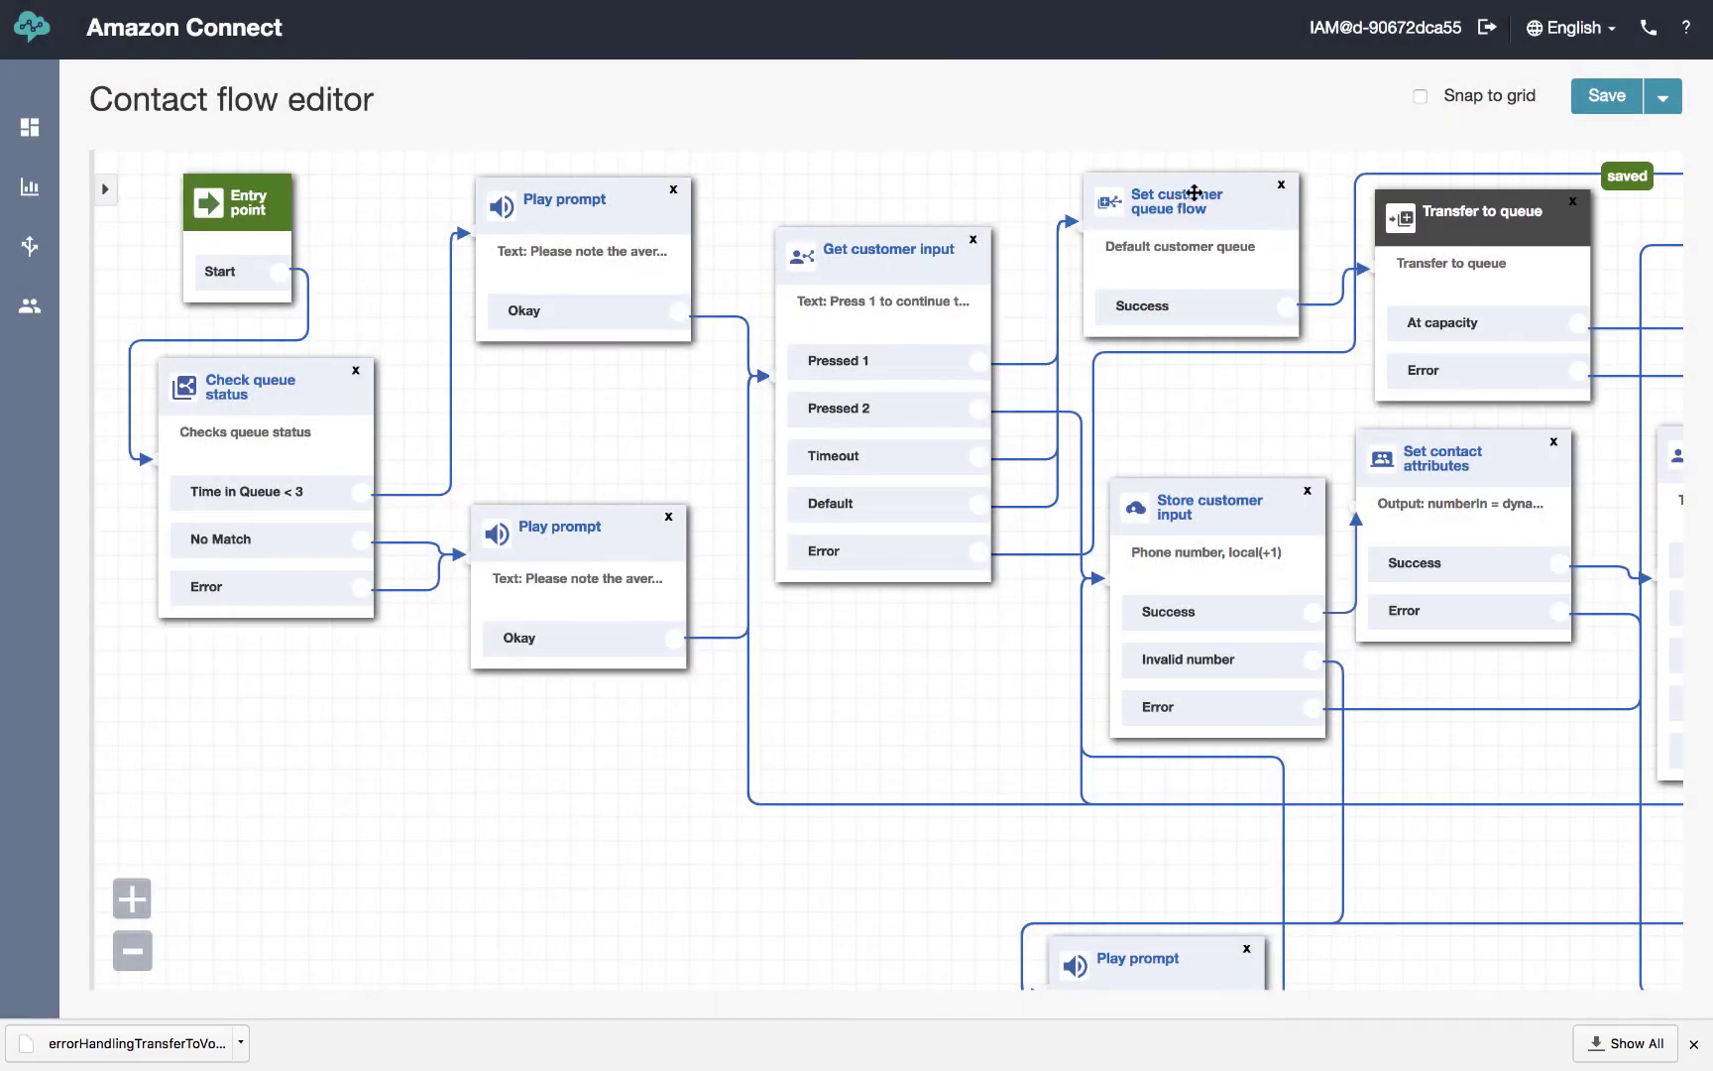
# Nudge the Set customer queue flow block, between Pressed 1 and Transfer to queue, up and right
pyautogui.moveTo(1191, 189); pyautogui.dragTo(1202, 175)
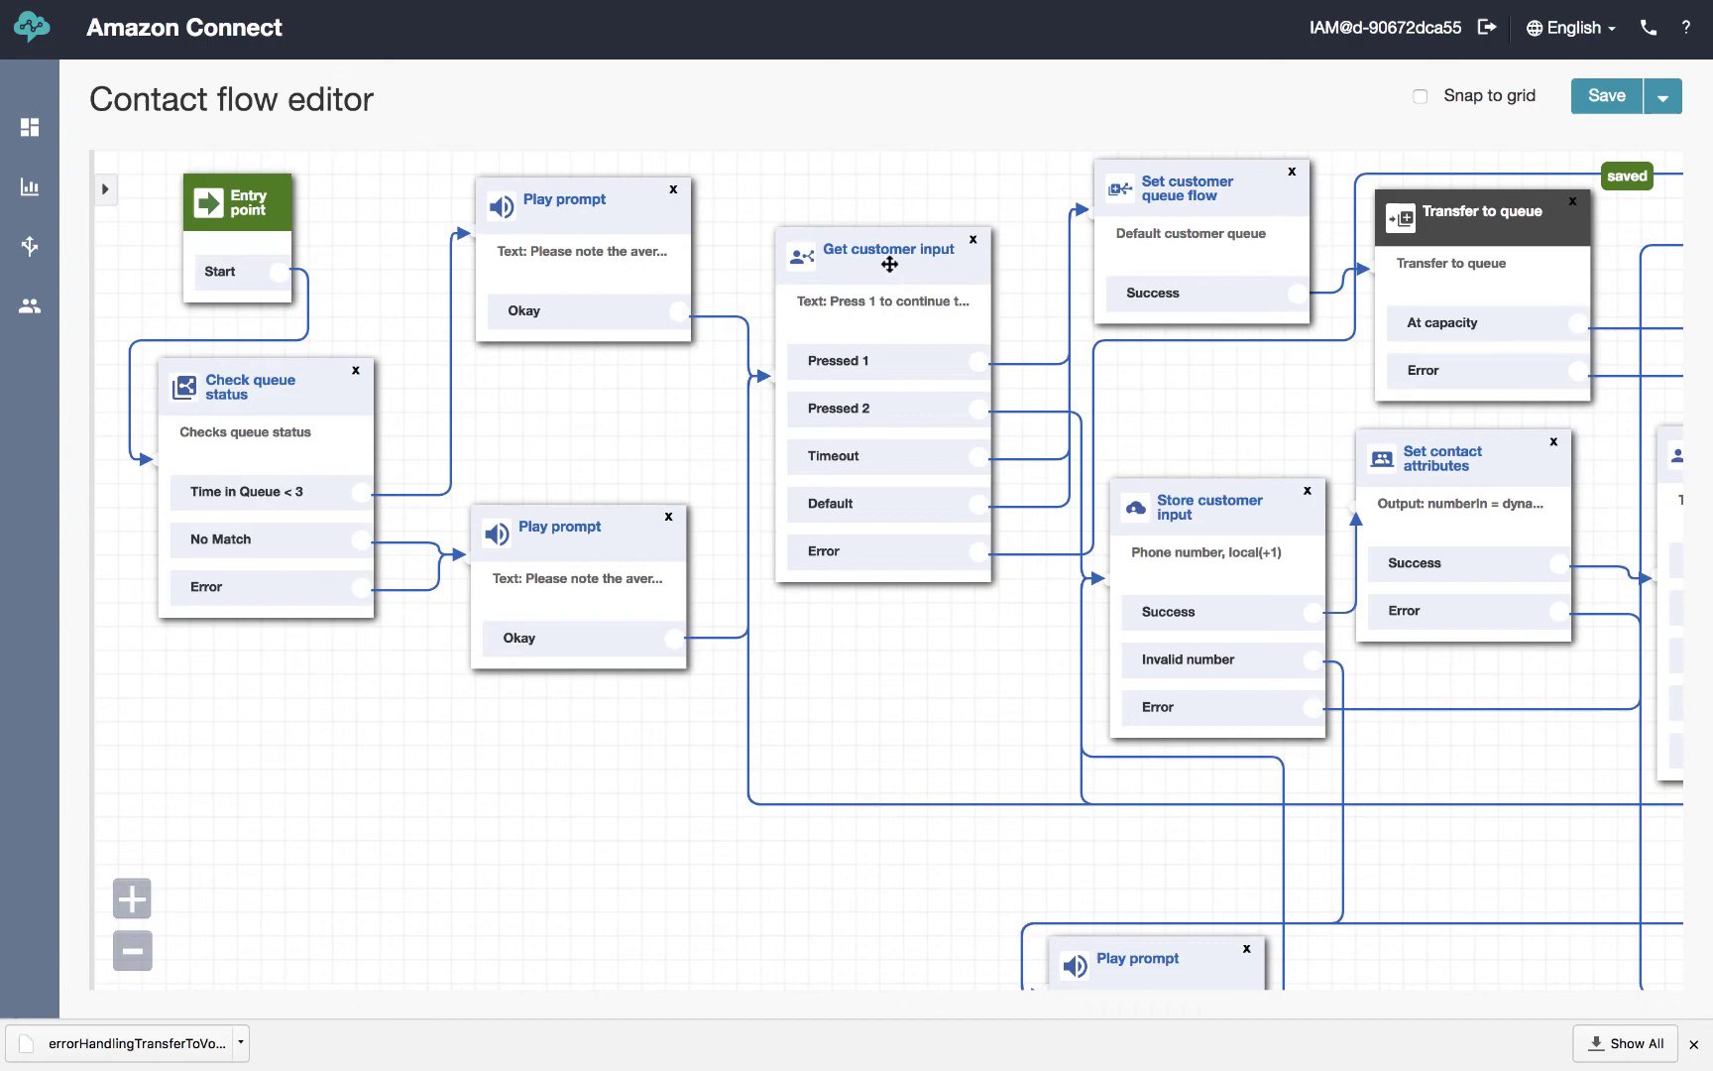
pyautogui.click(1207, 528)
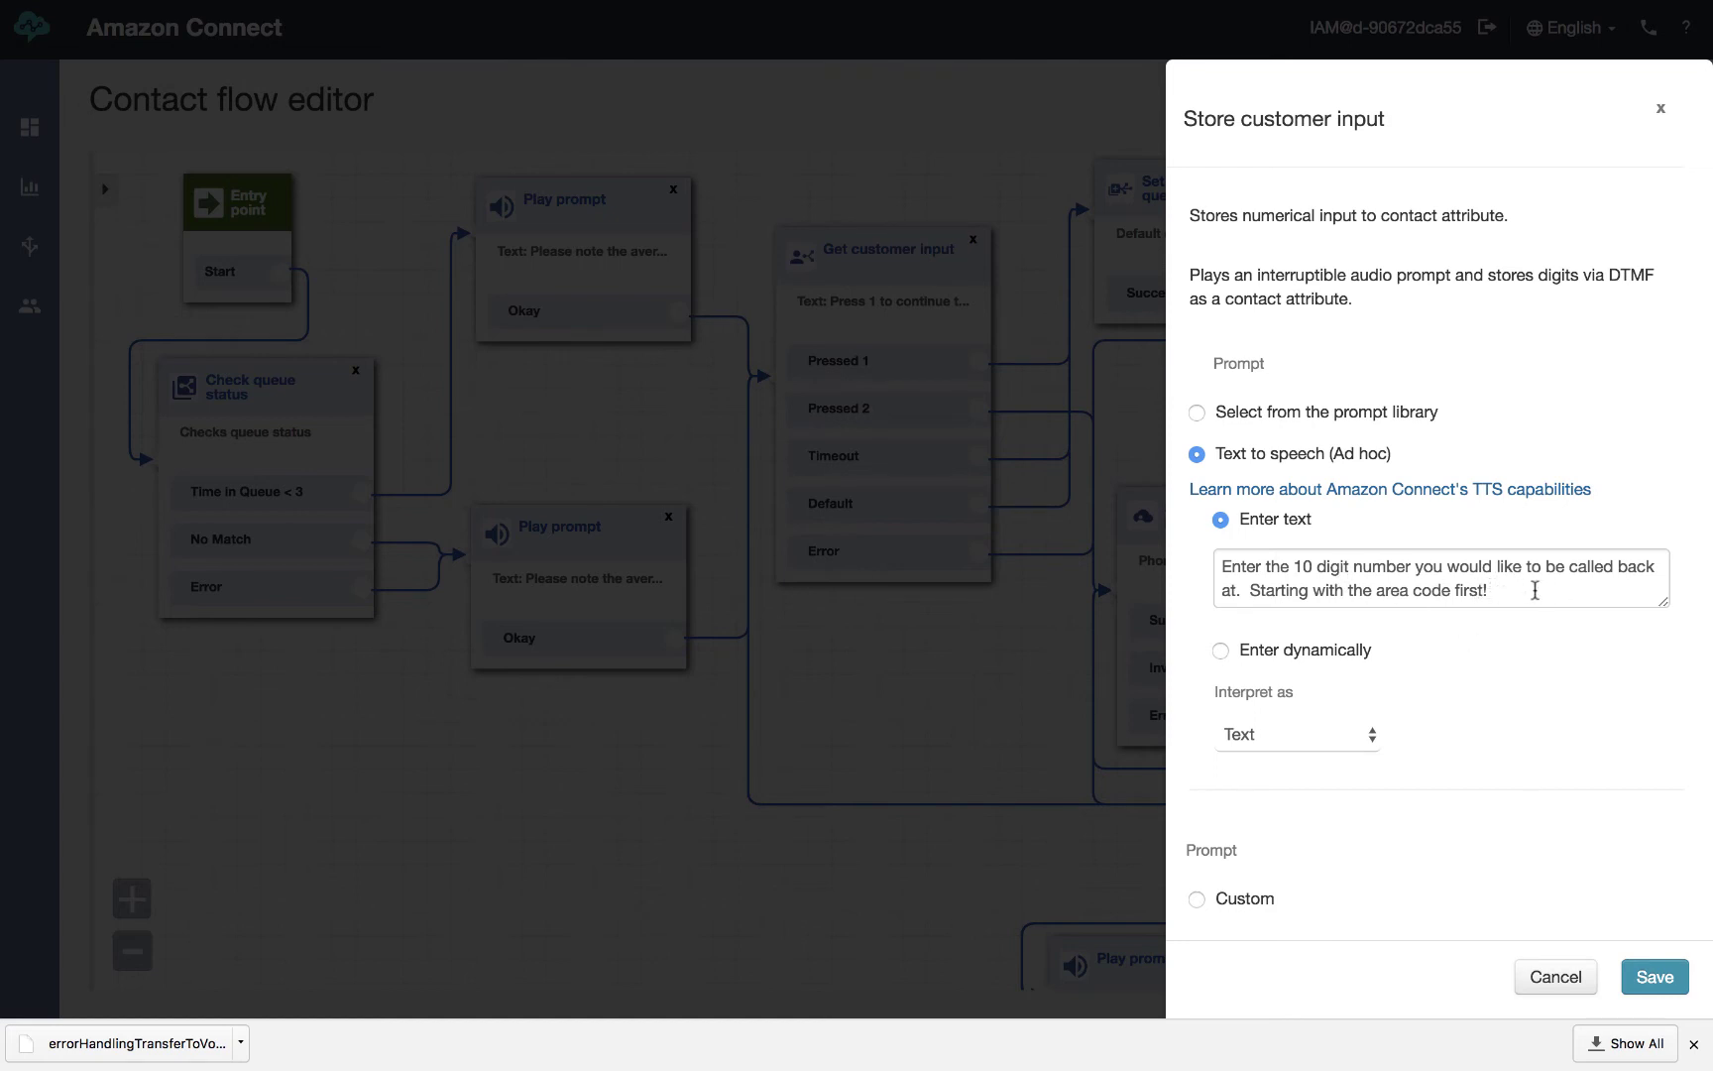
pyautogui.click(1664, 605)
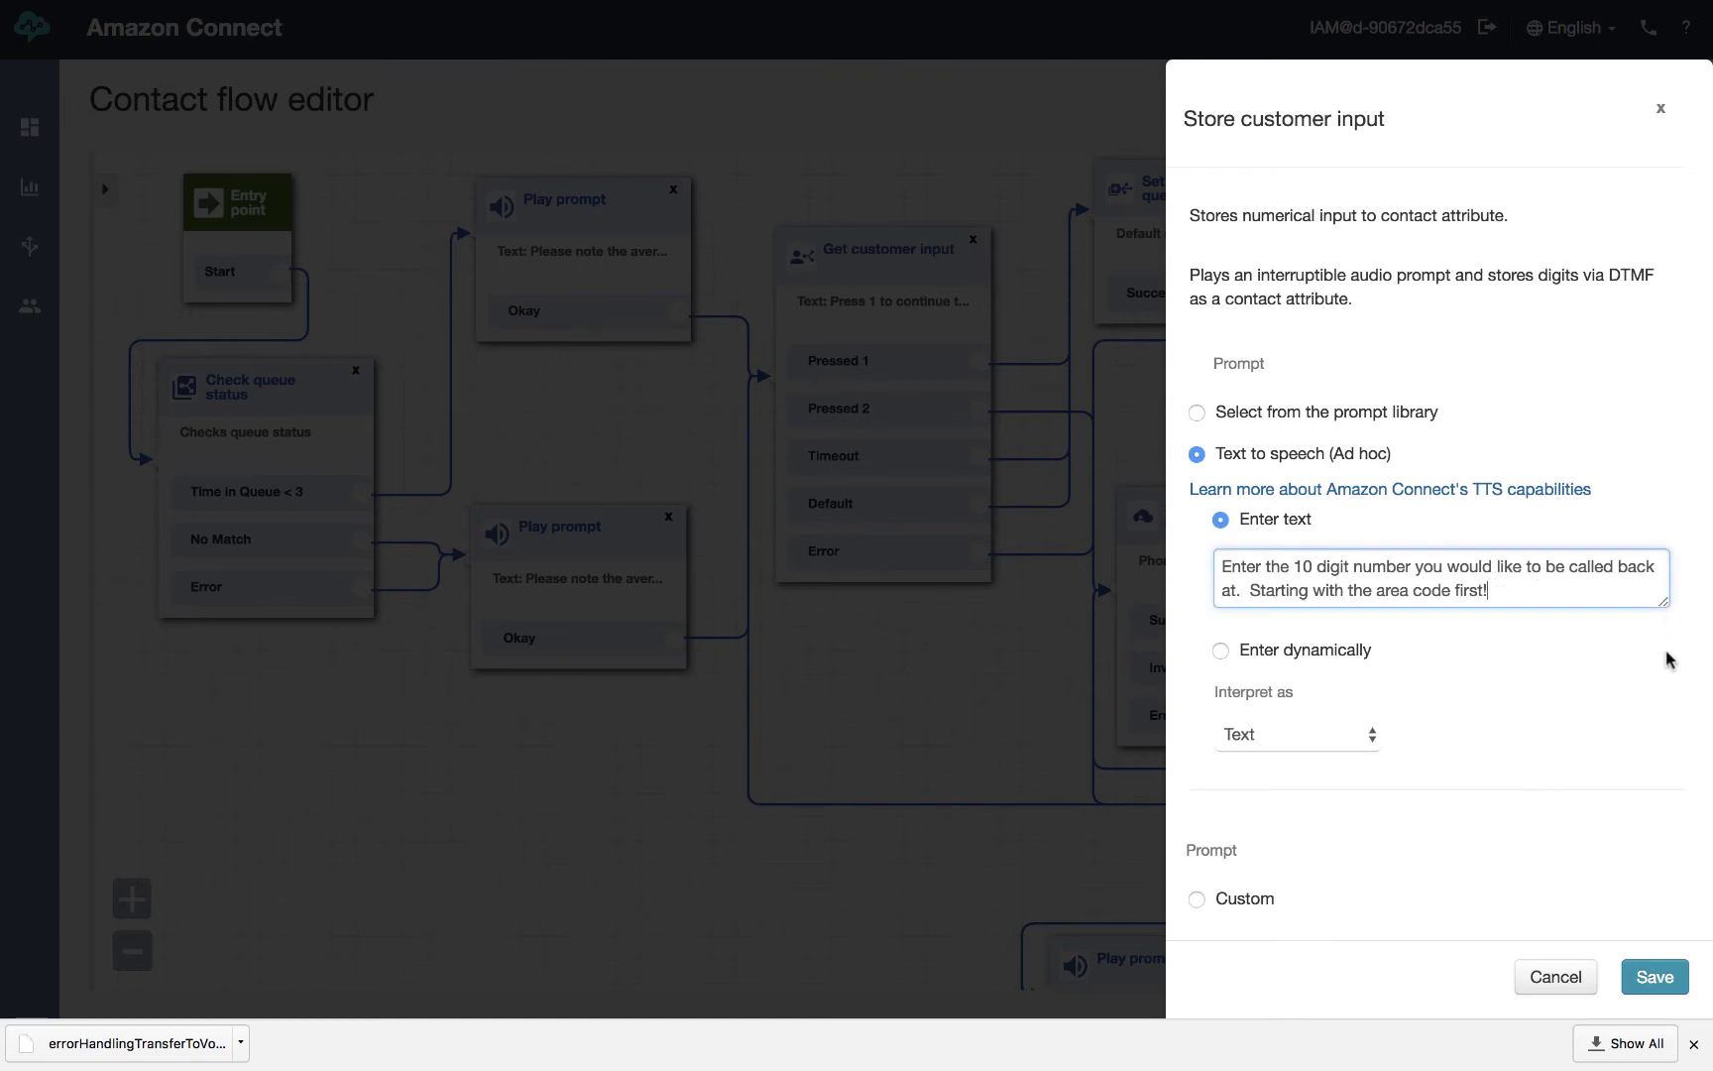
pyautogui.click(1548, 979)
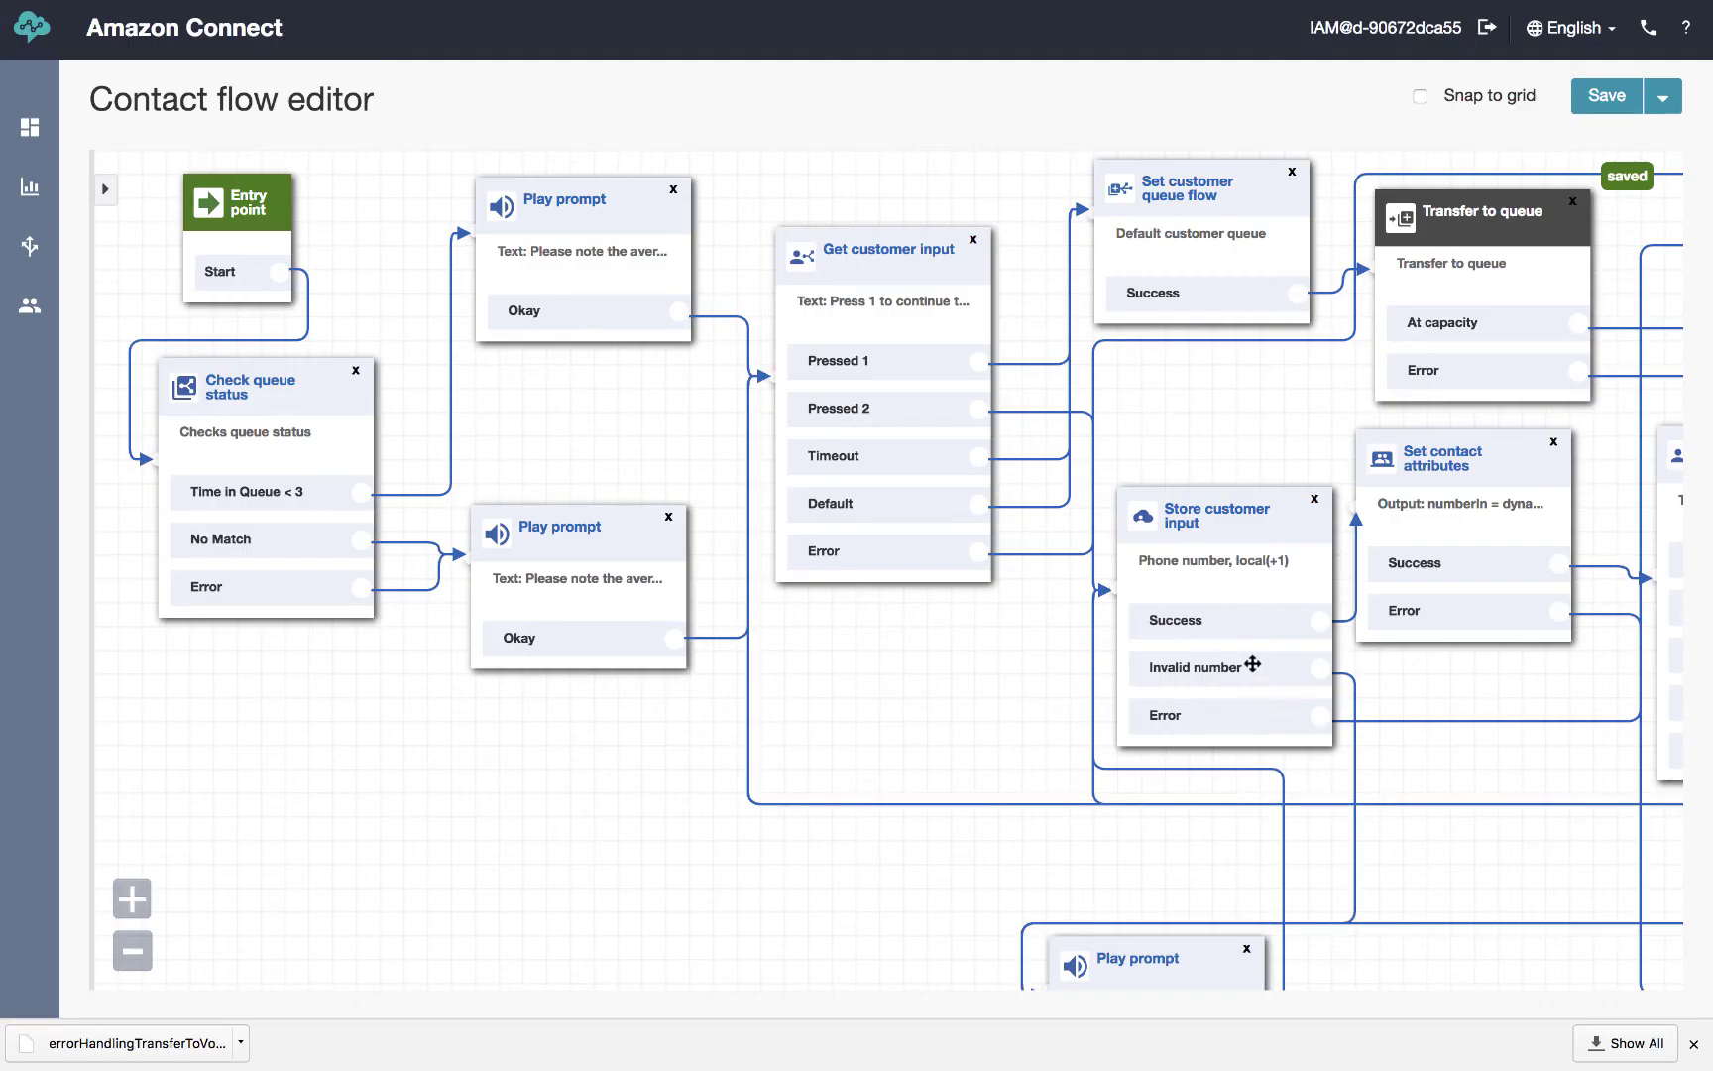
# Zoom out and open the Get customer input block whose SSML reads the number back as a telephone
pyautogui.scroll(-3, 1450, 481)
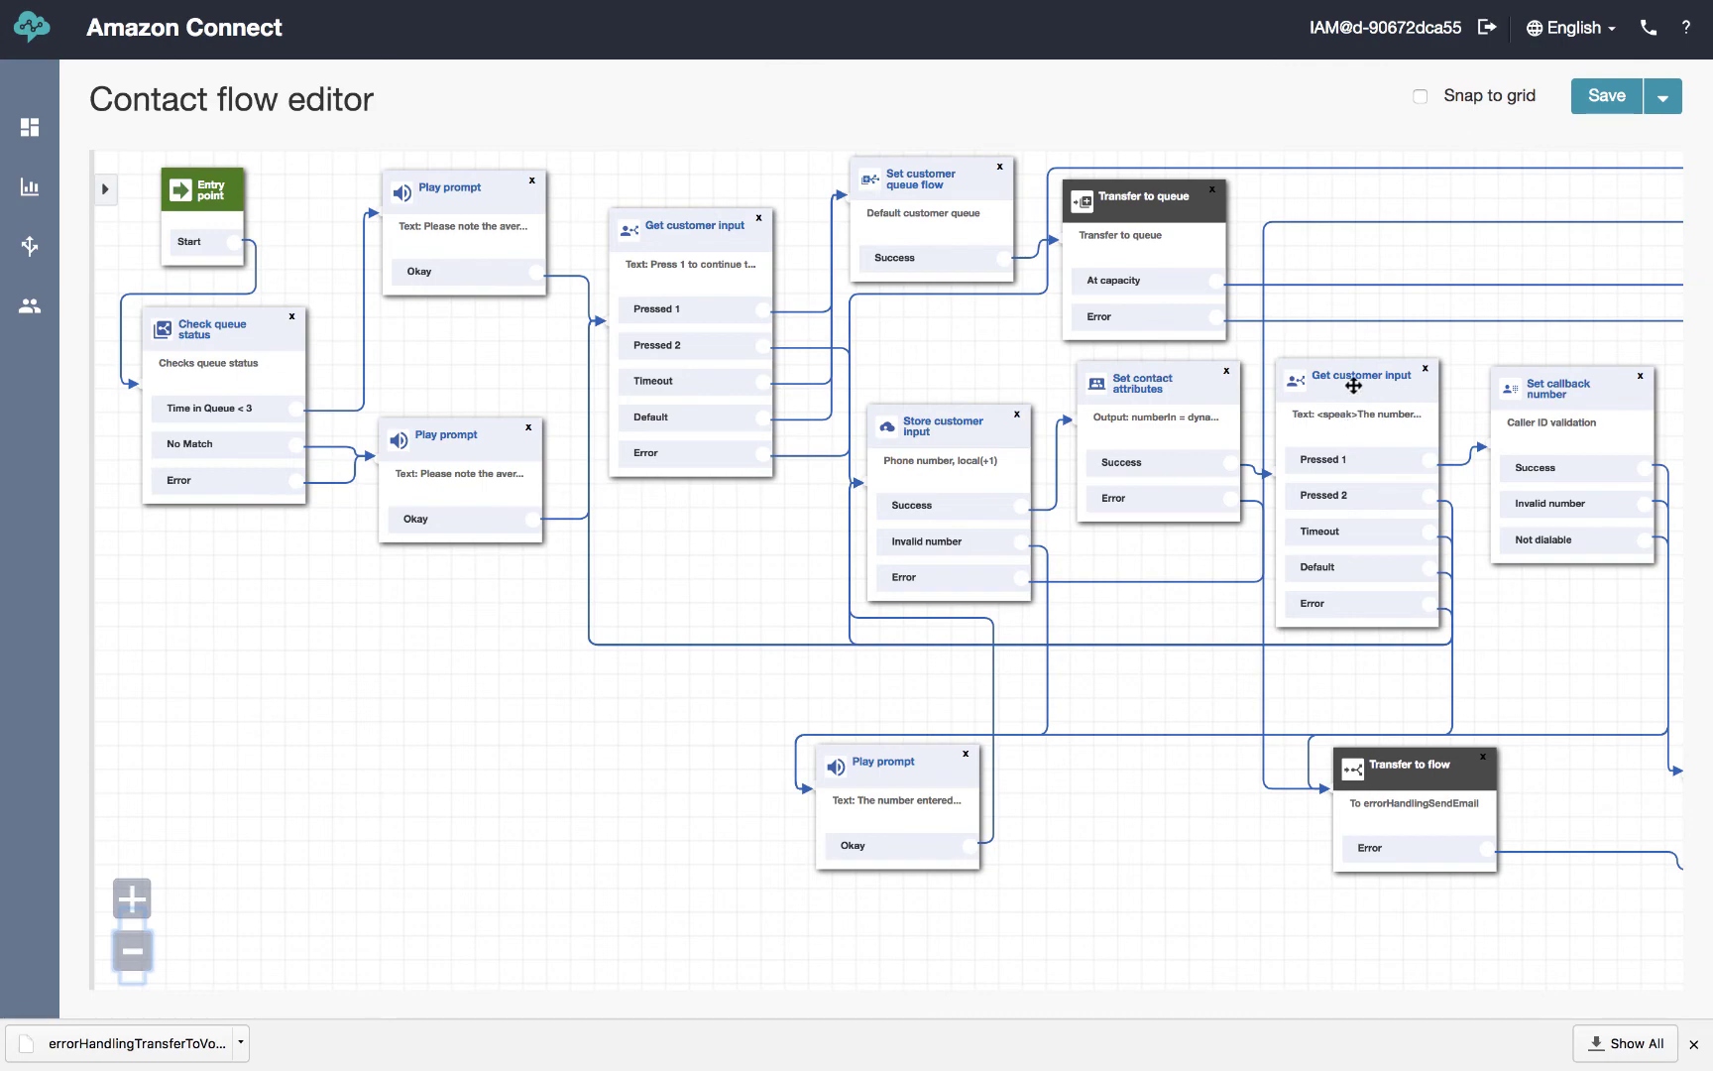
pyautogui.click(1353, 386)
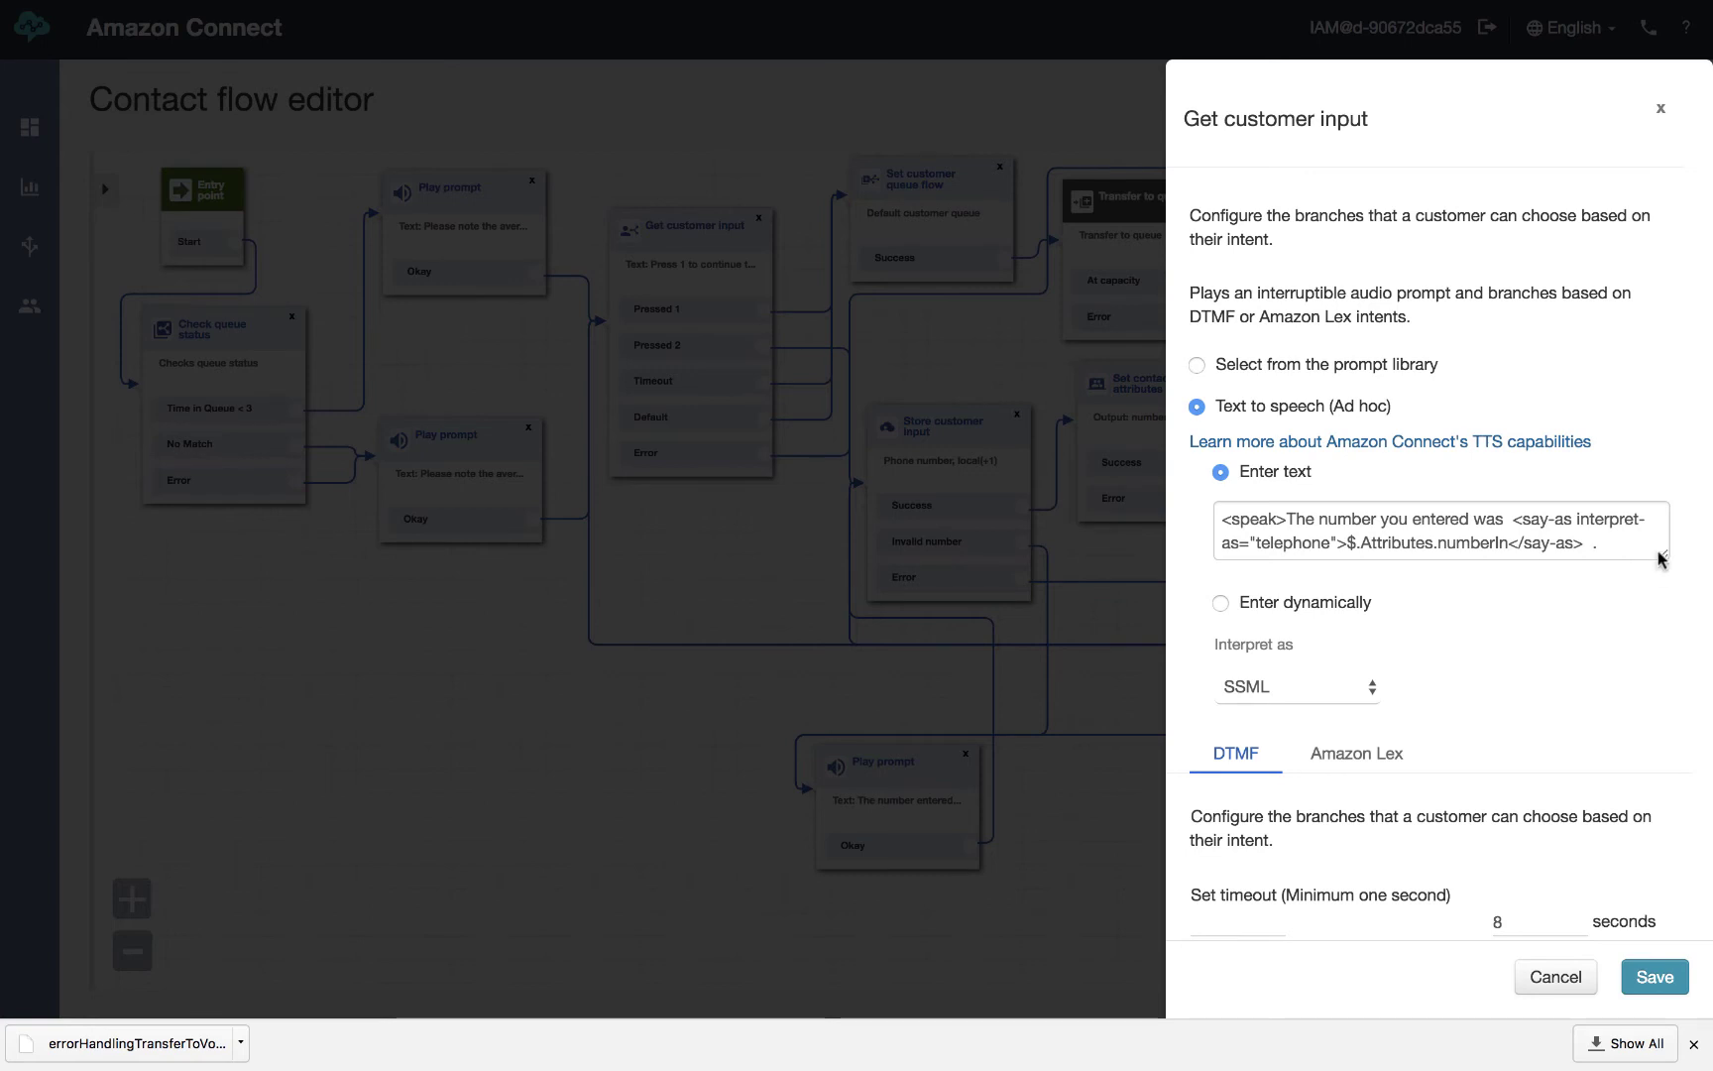
# Expand the prompt box to read the '1 to confirm, 2 to reenter' text, then close unchanged
pyautogui.moveTo(1662, 562); pyautogui.dragTo(1663, 599)
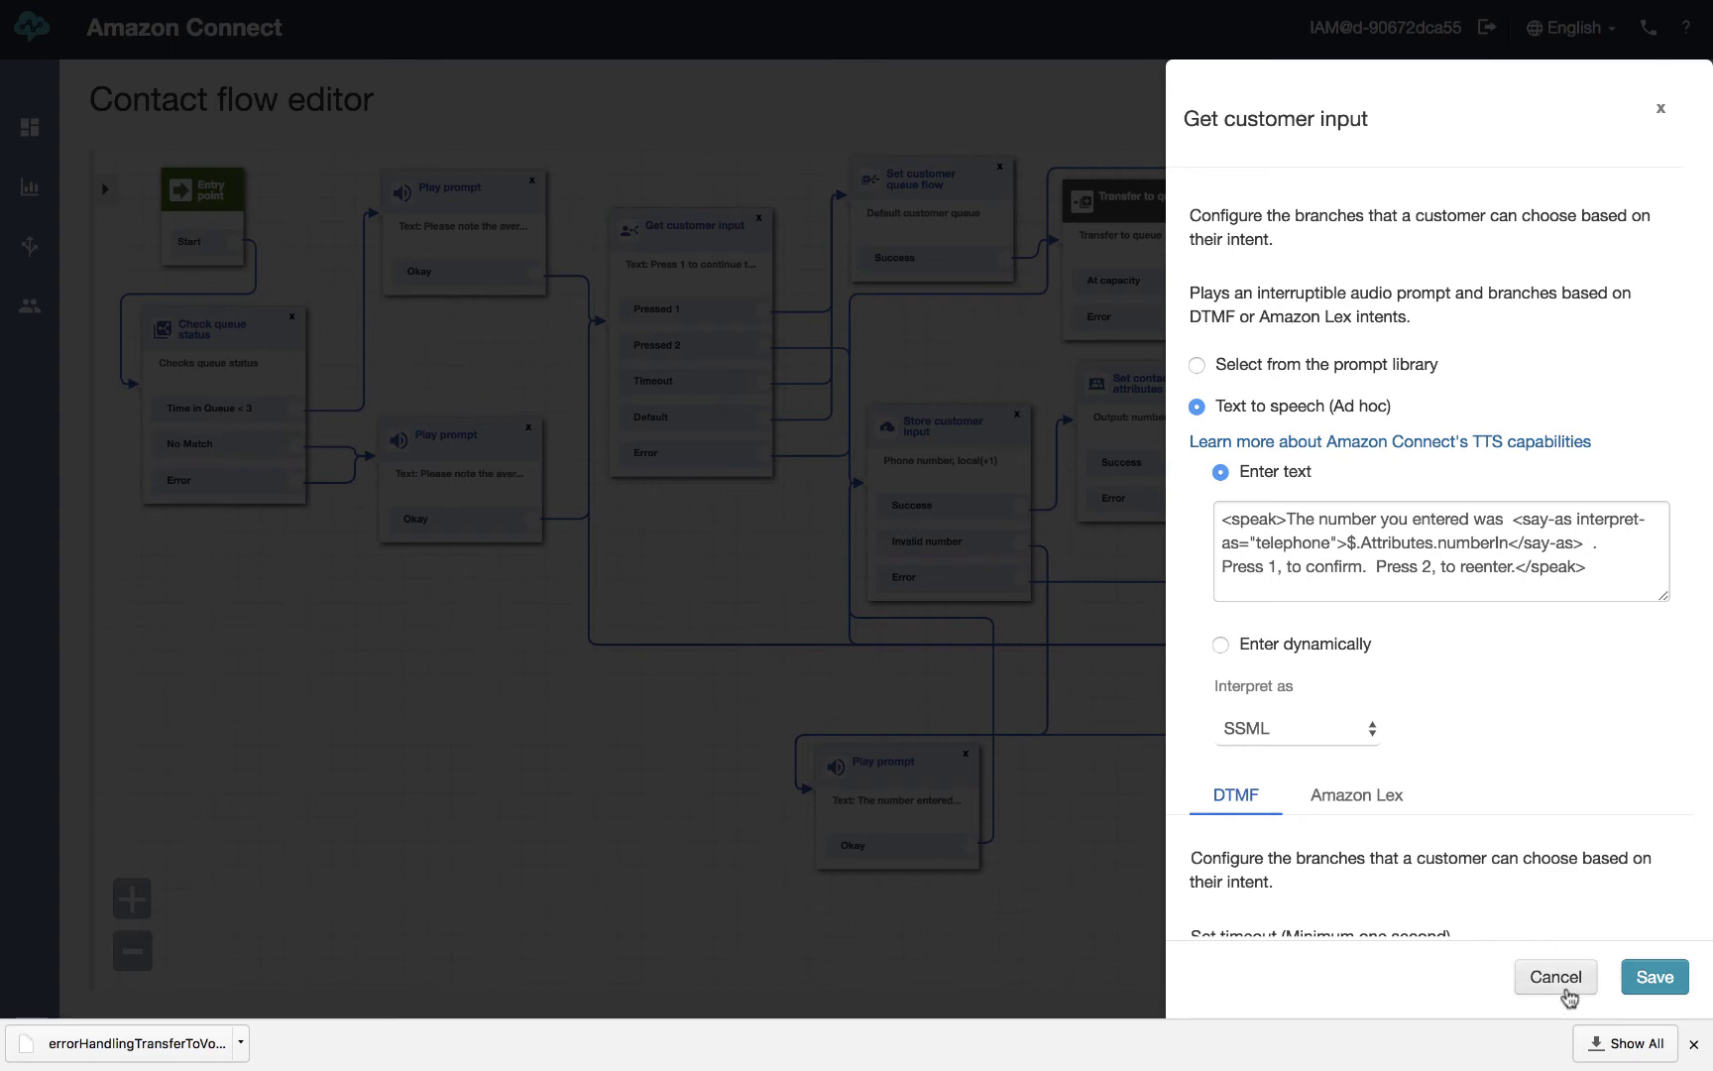
pyautogui.click(1557, 978)
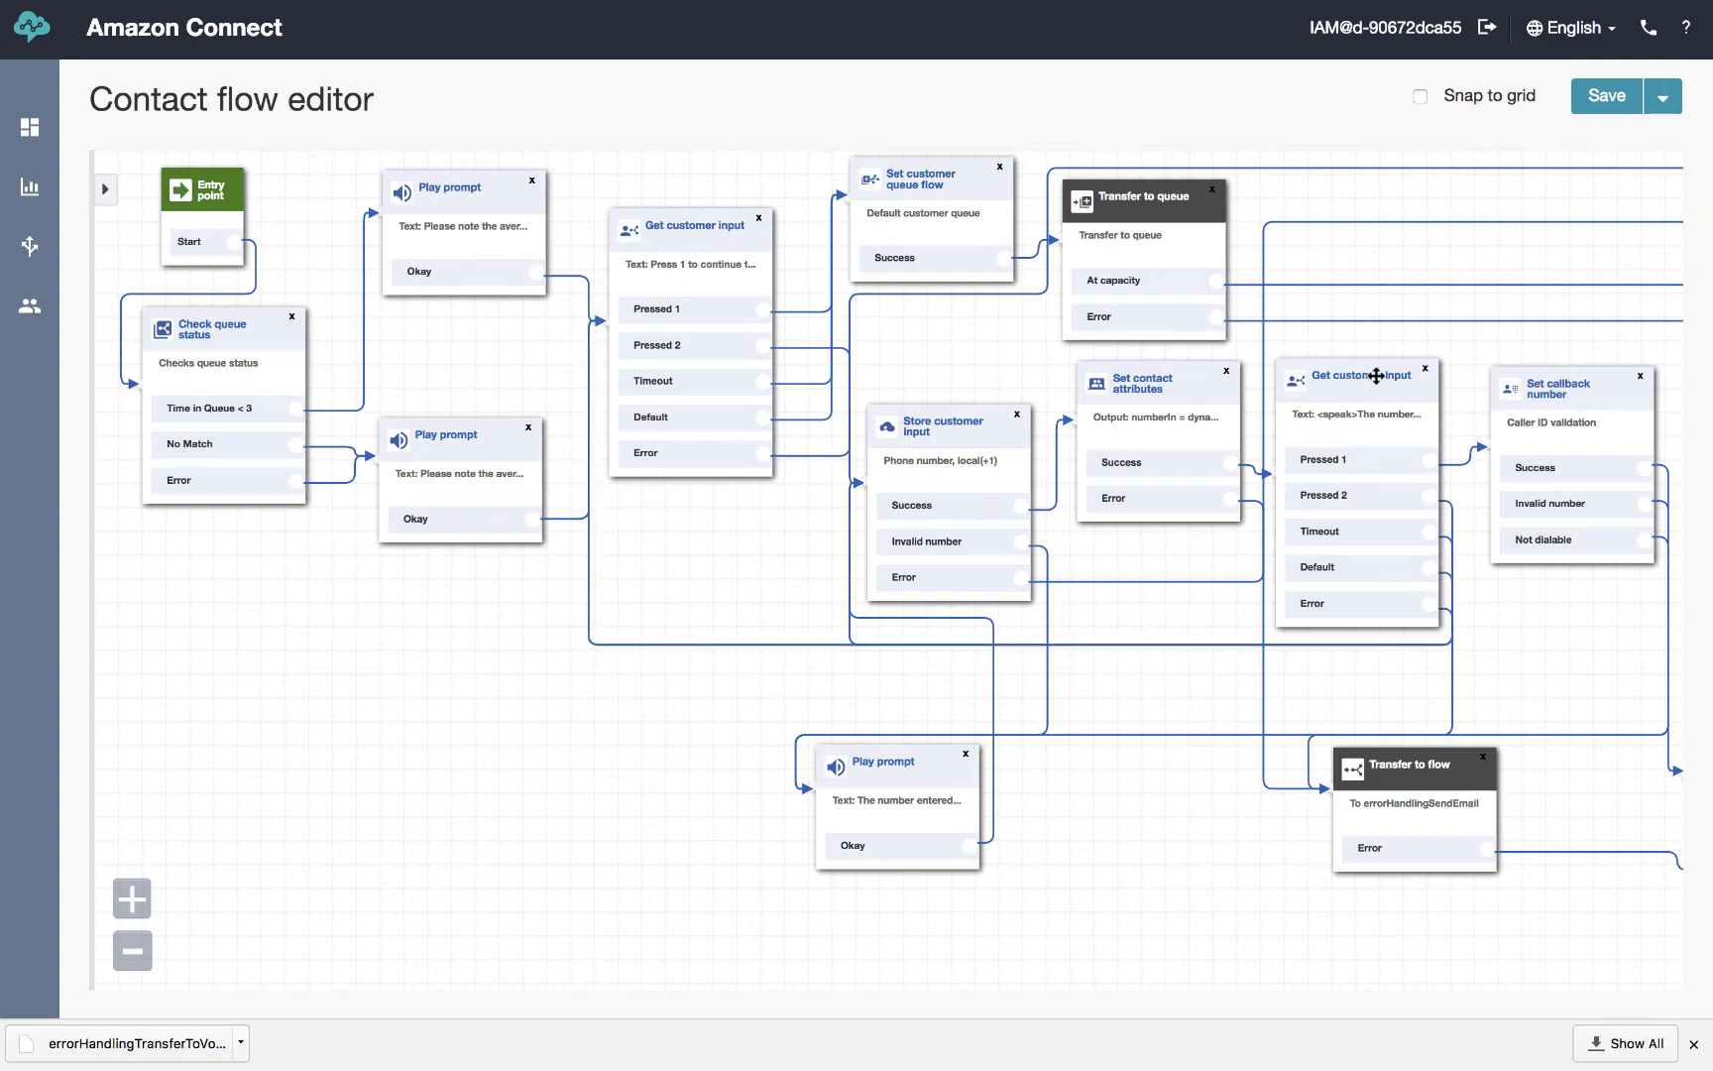
pyautogui.click(1376, 376)
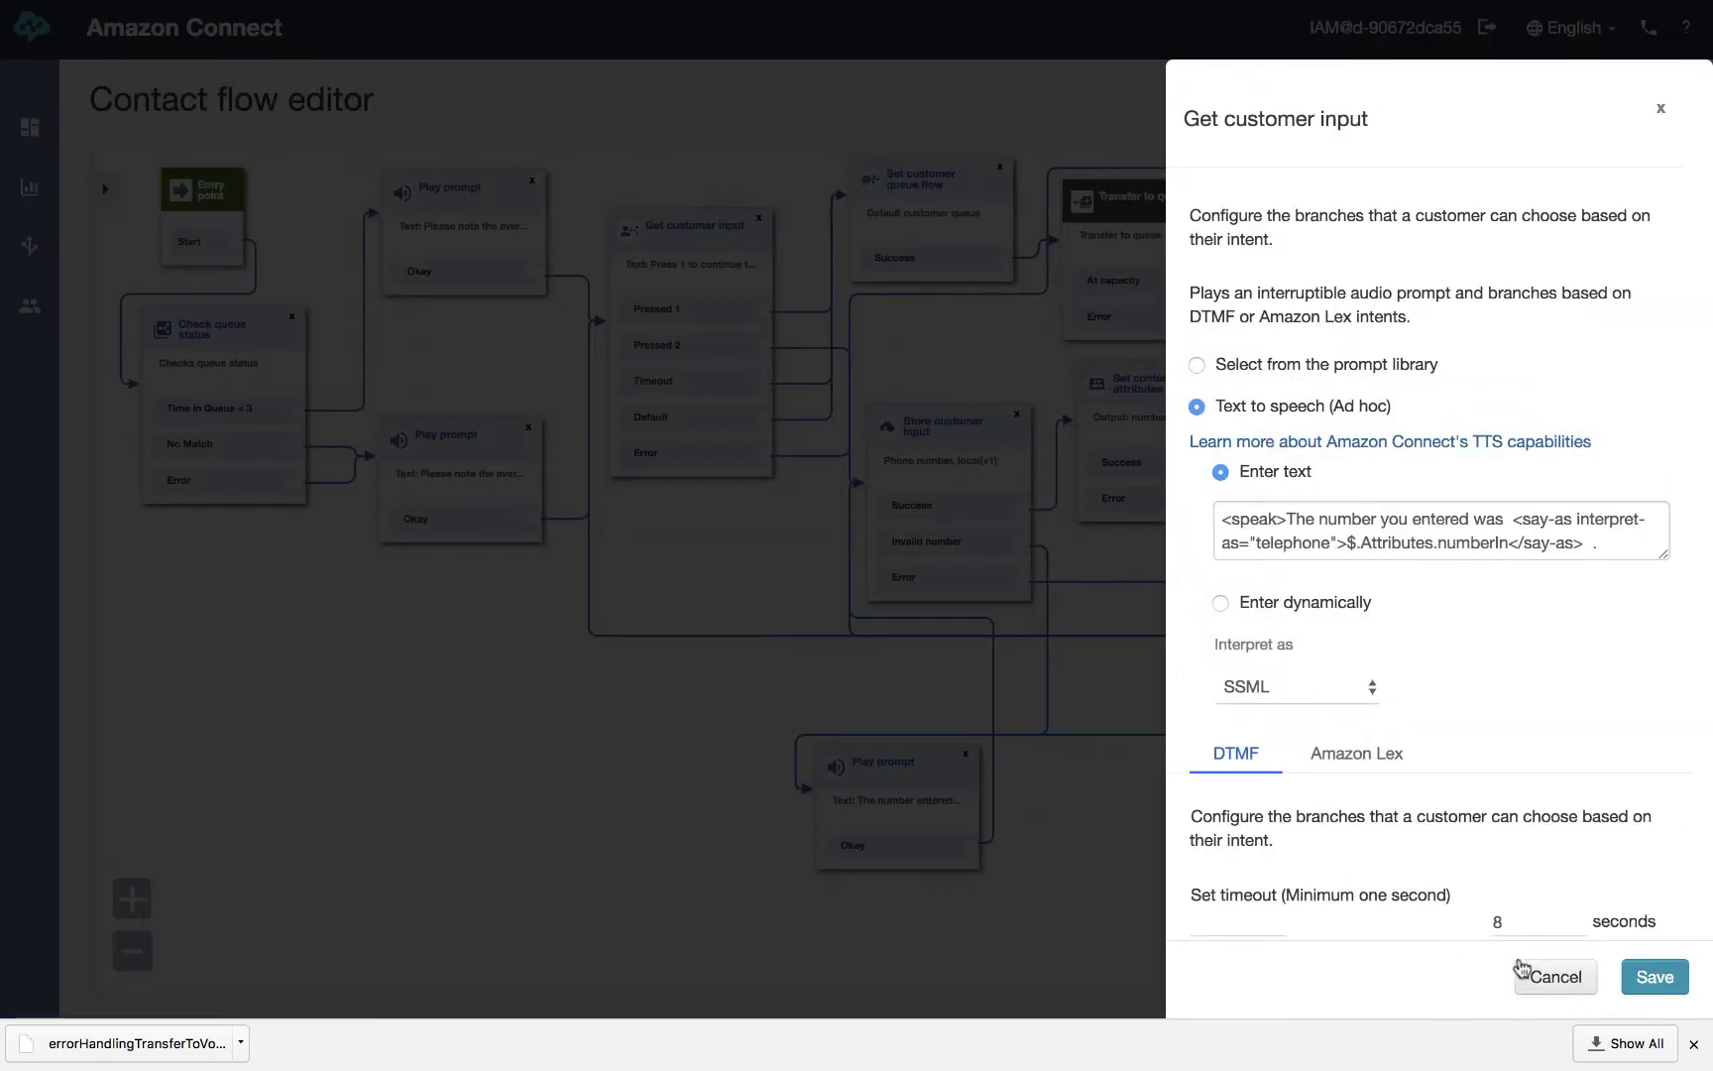
pyautogui.click(1545, 977)
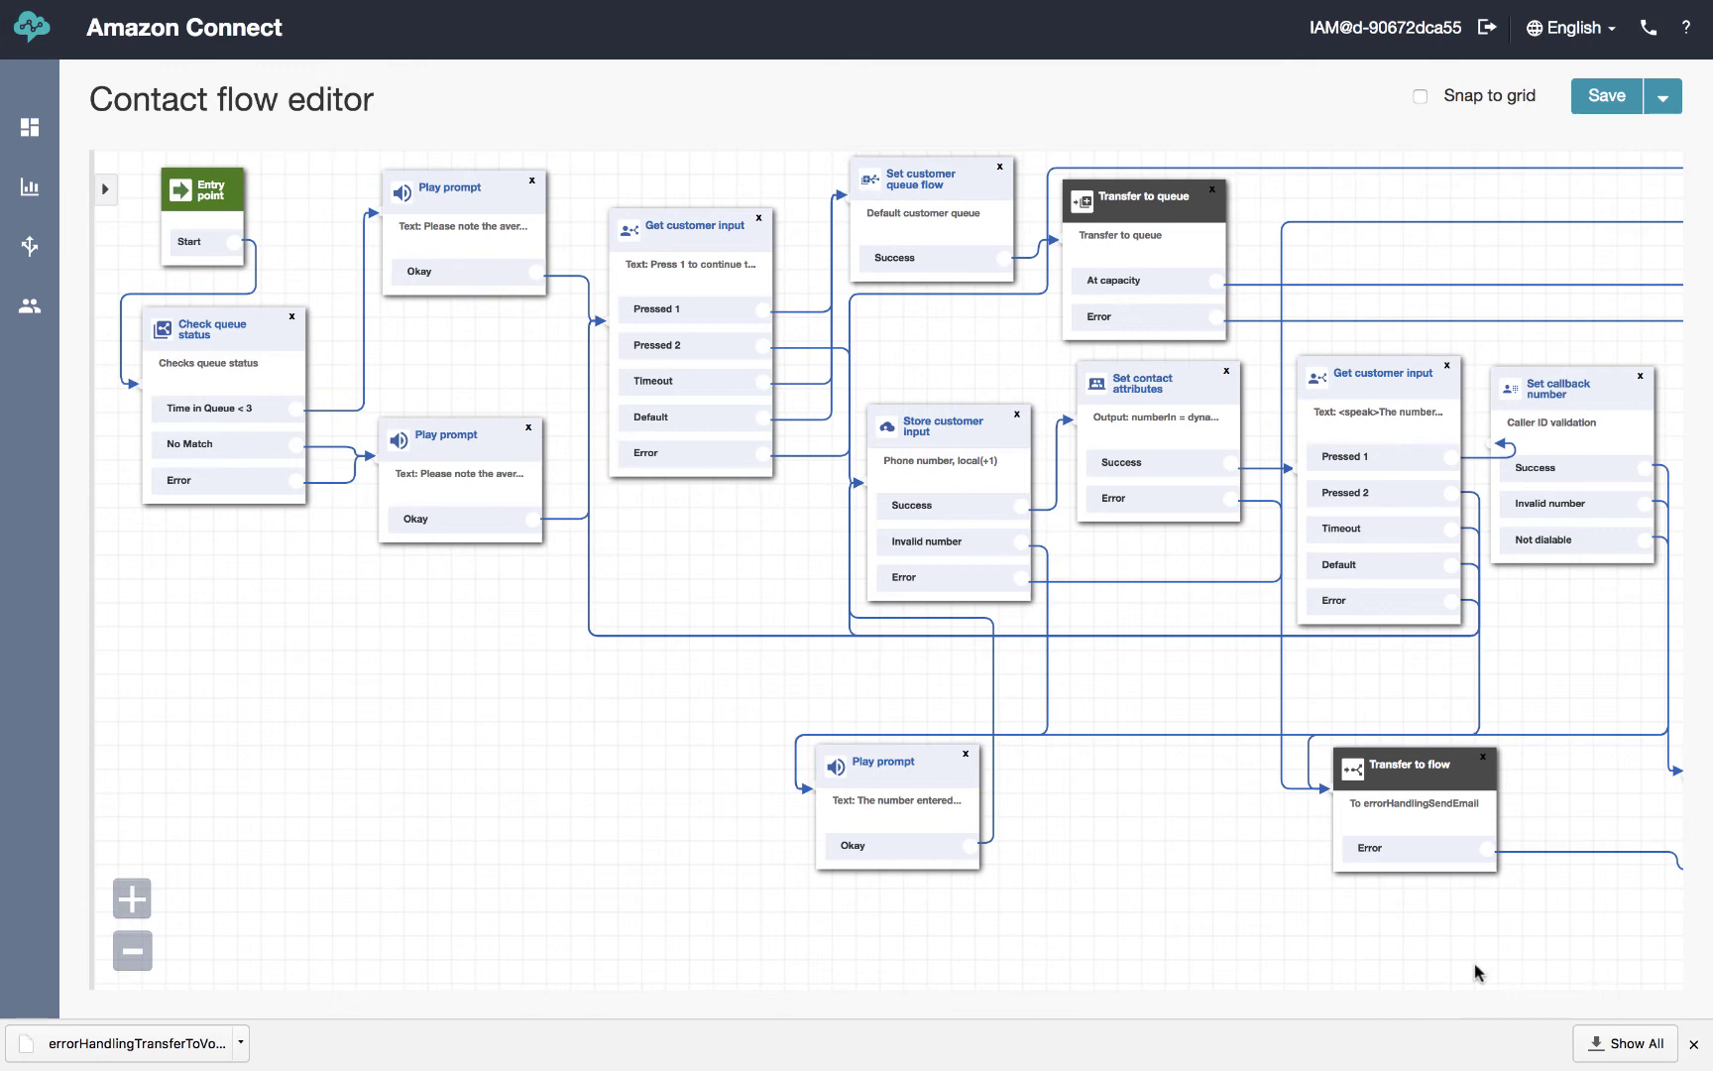
# Zoom out, nudge the Callback Transfer to queue block, and move the No Match/Error Play prompt lower
pyautogui.scroll(-1, 1464, 977)
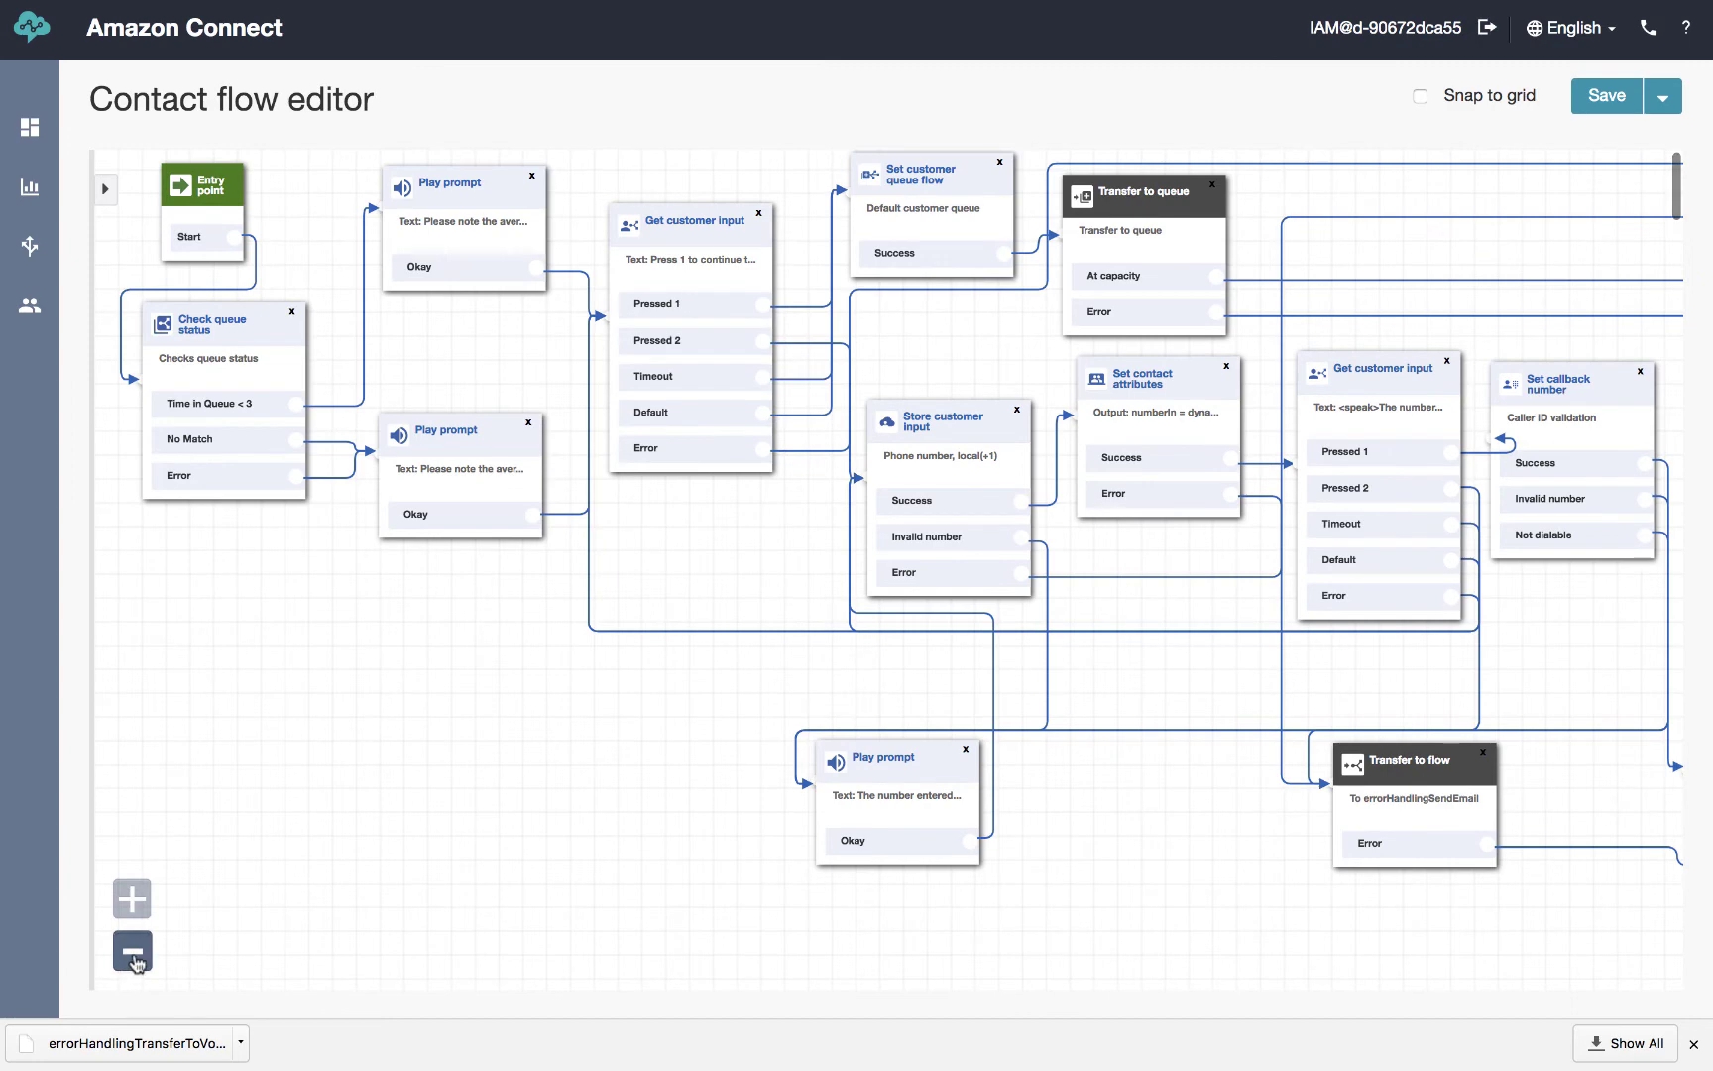
pyautogui.click(132, 951)
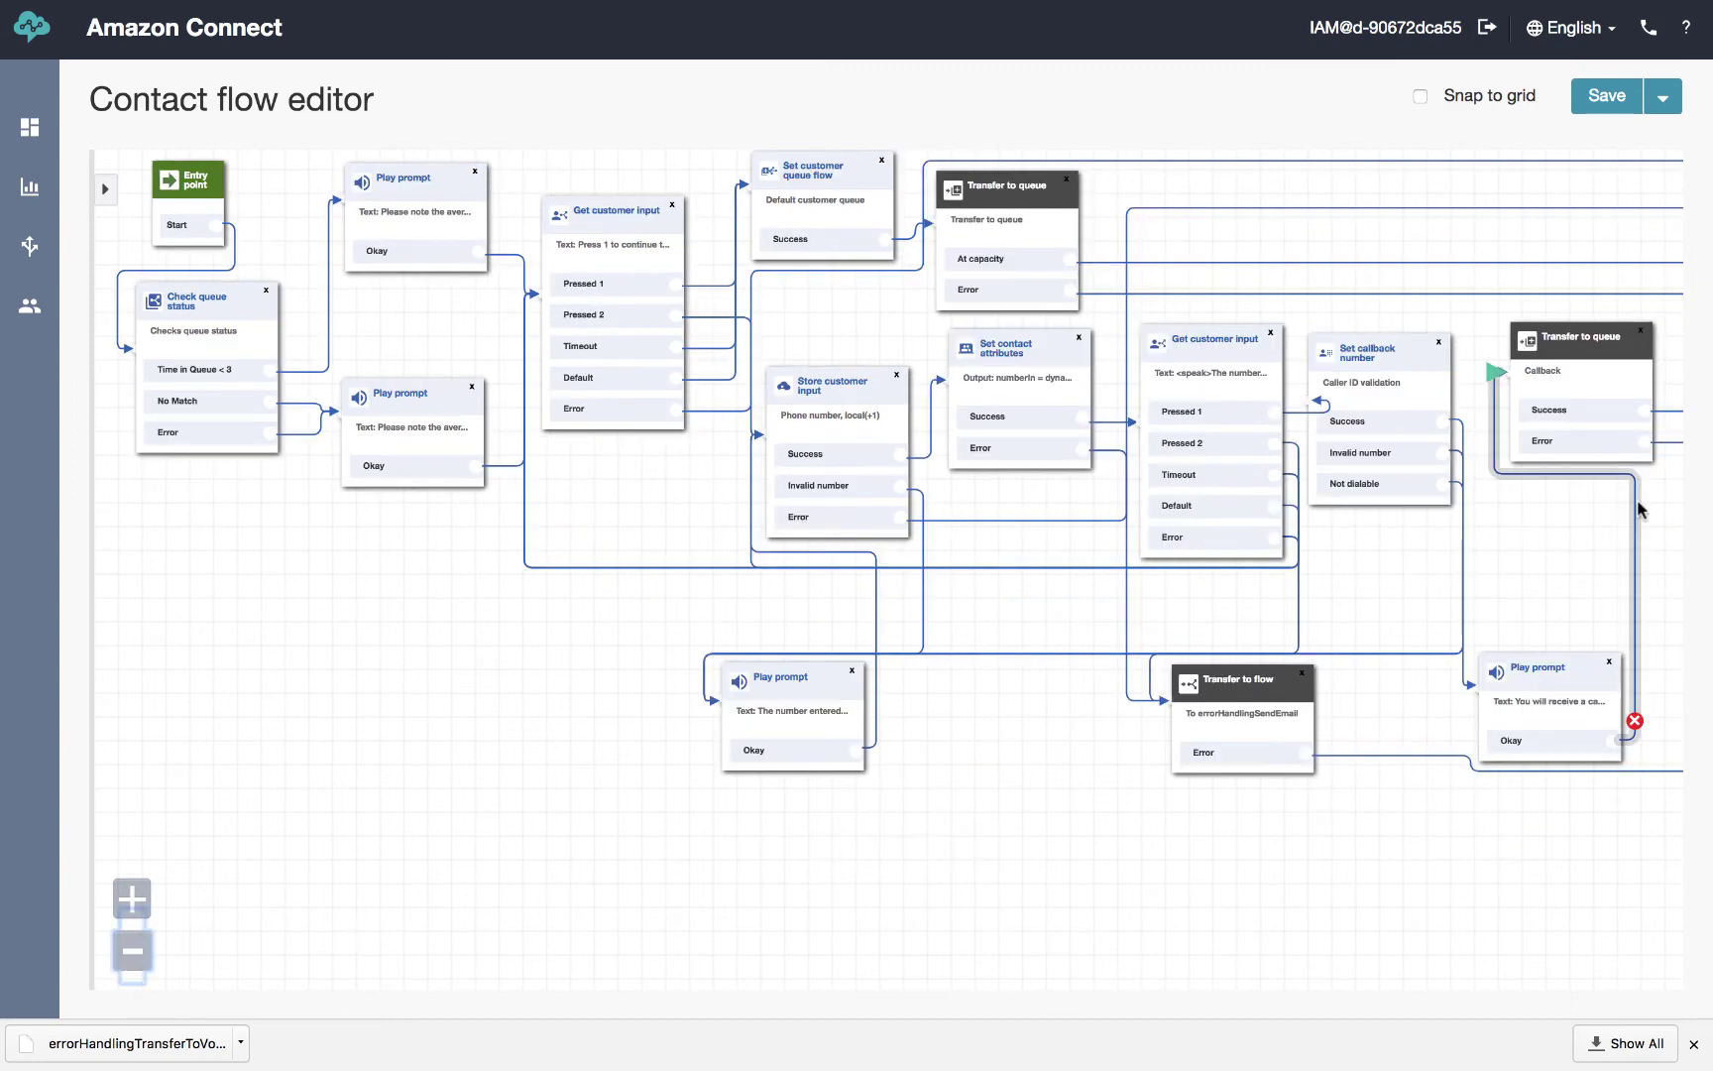
pyautogui.moveTo(1590, 346); pyautogui.dragTo(1594, 349)
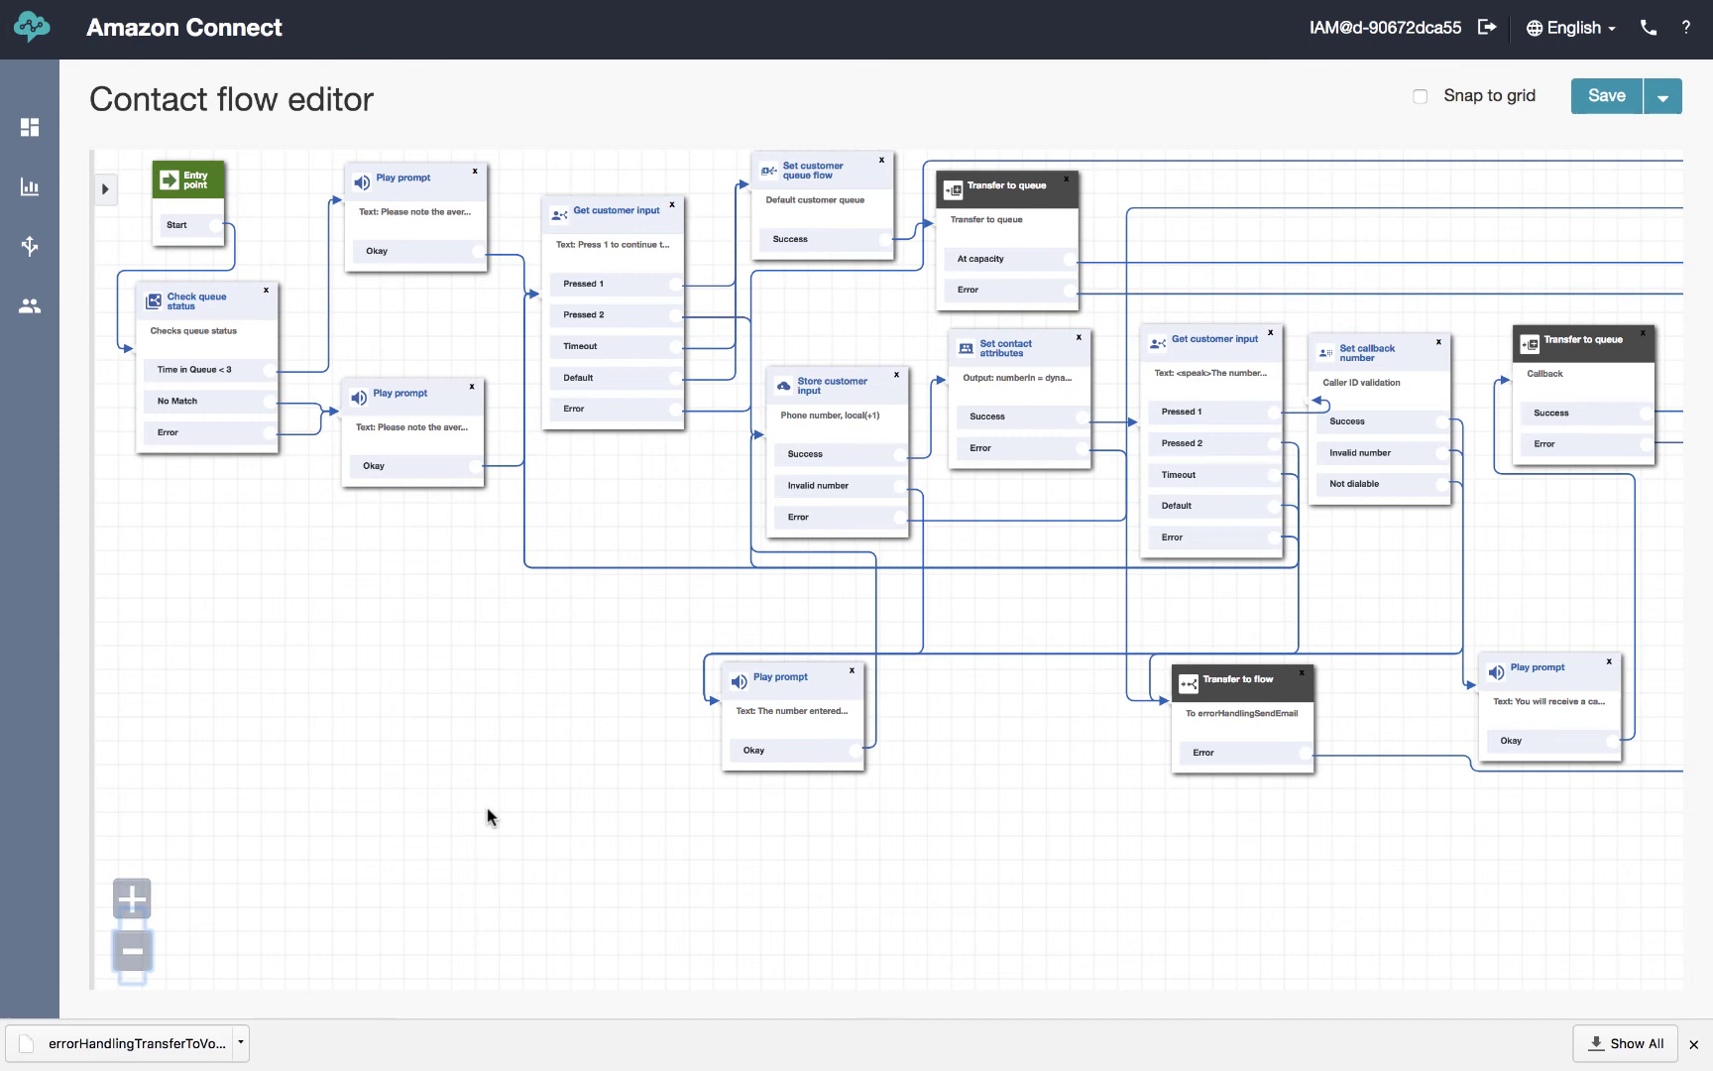
pyautogui.click(487, 67)
pyautogui.moveTo(427, 394); pyautogui.dragTo(415, 479)
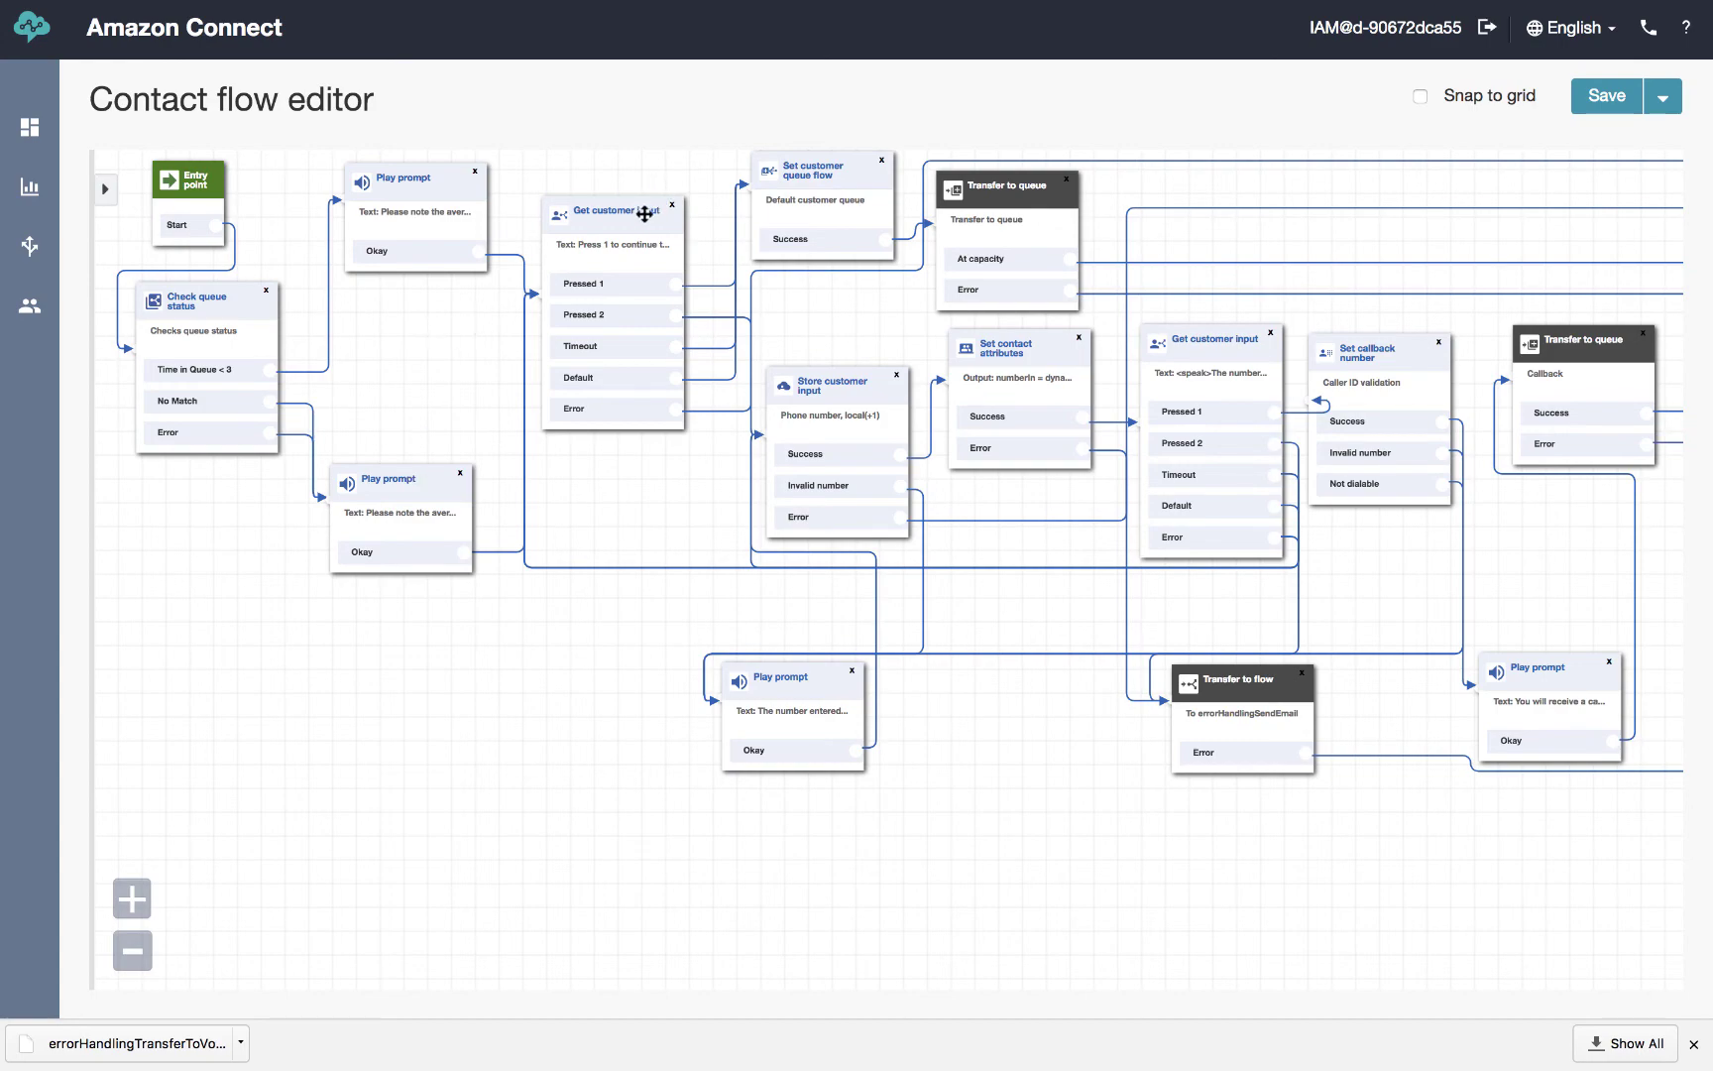
pyautogui.click(644, 214)
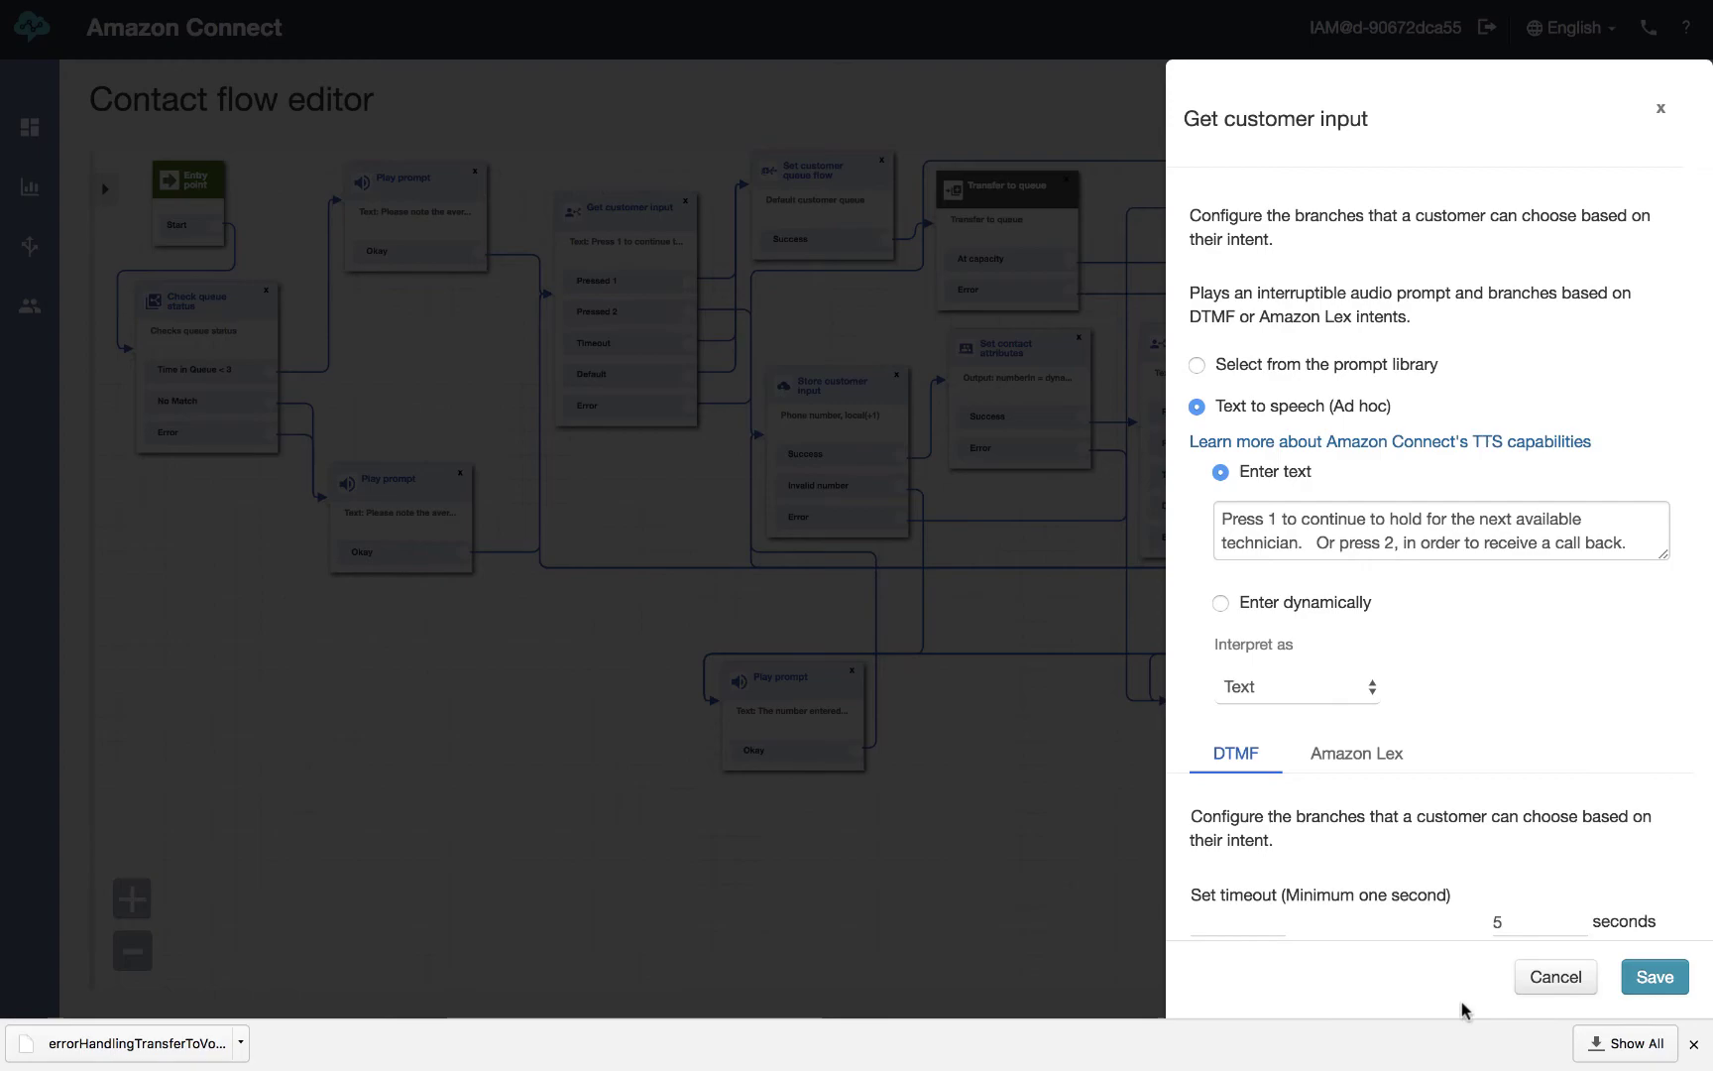
pyautogui.click(1547, 983)
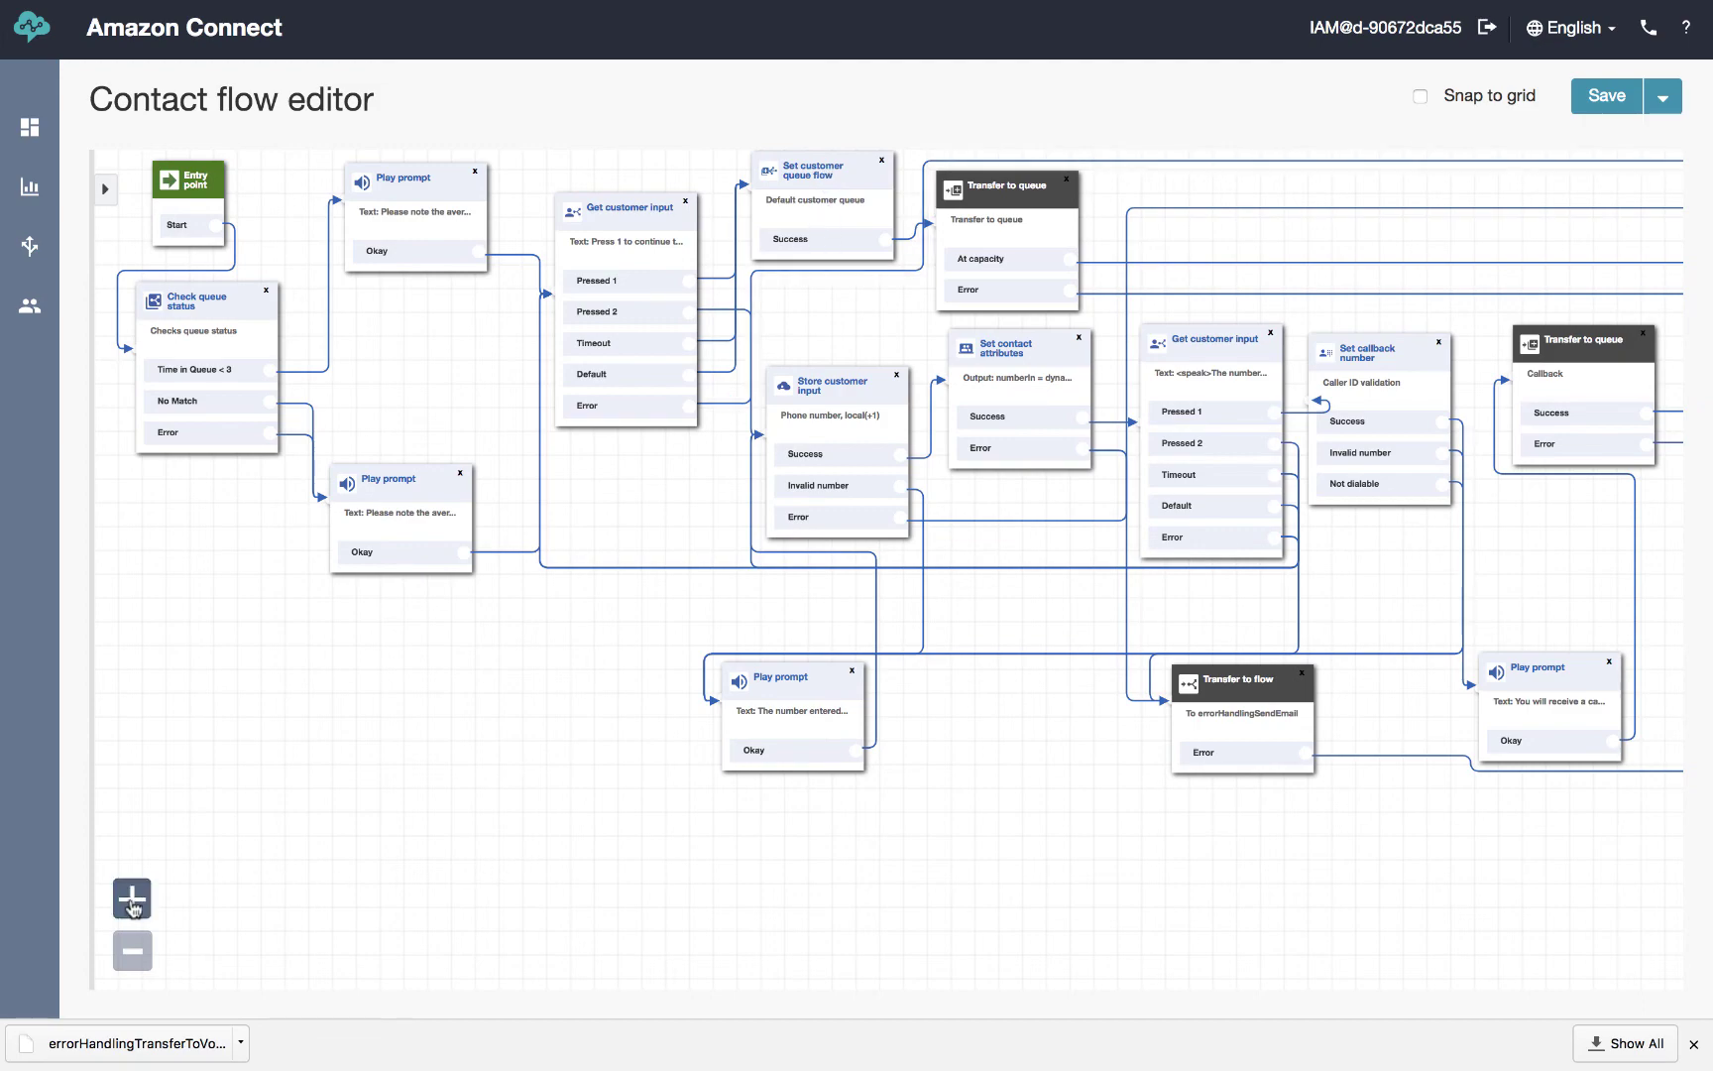
# Zoom in and confirm the Set customer queue flow block uses Default customer queue, leaving it unchanged
pyautogui.click(132, 899)
pyautogui.click(132, 899)
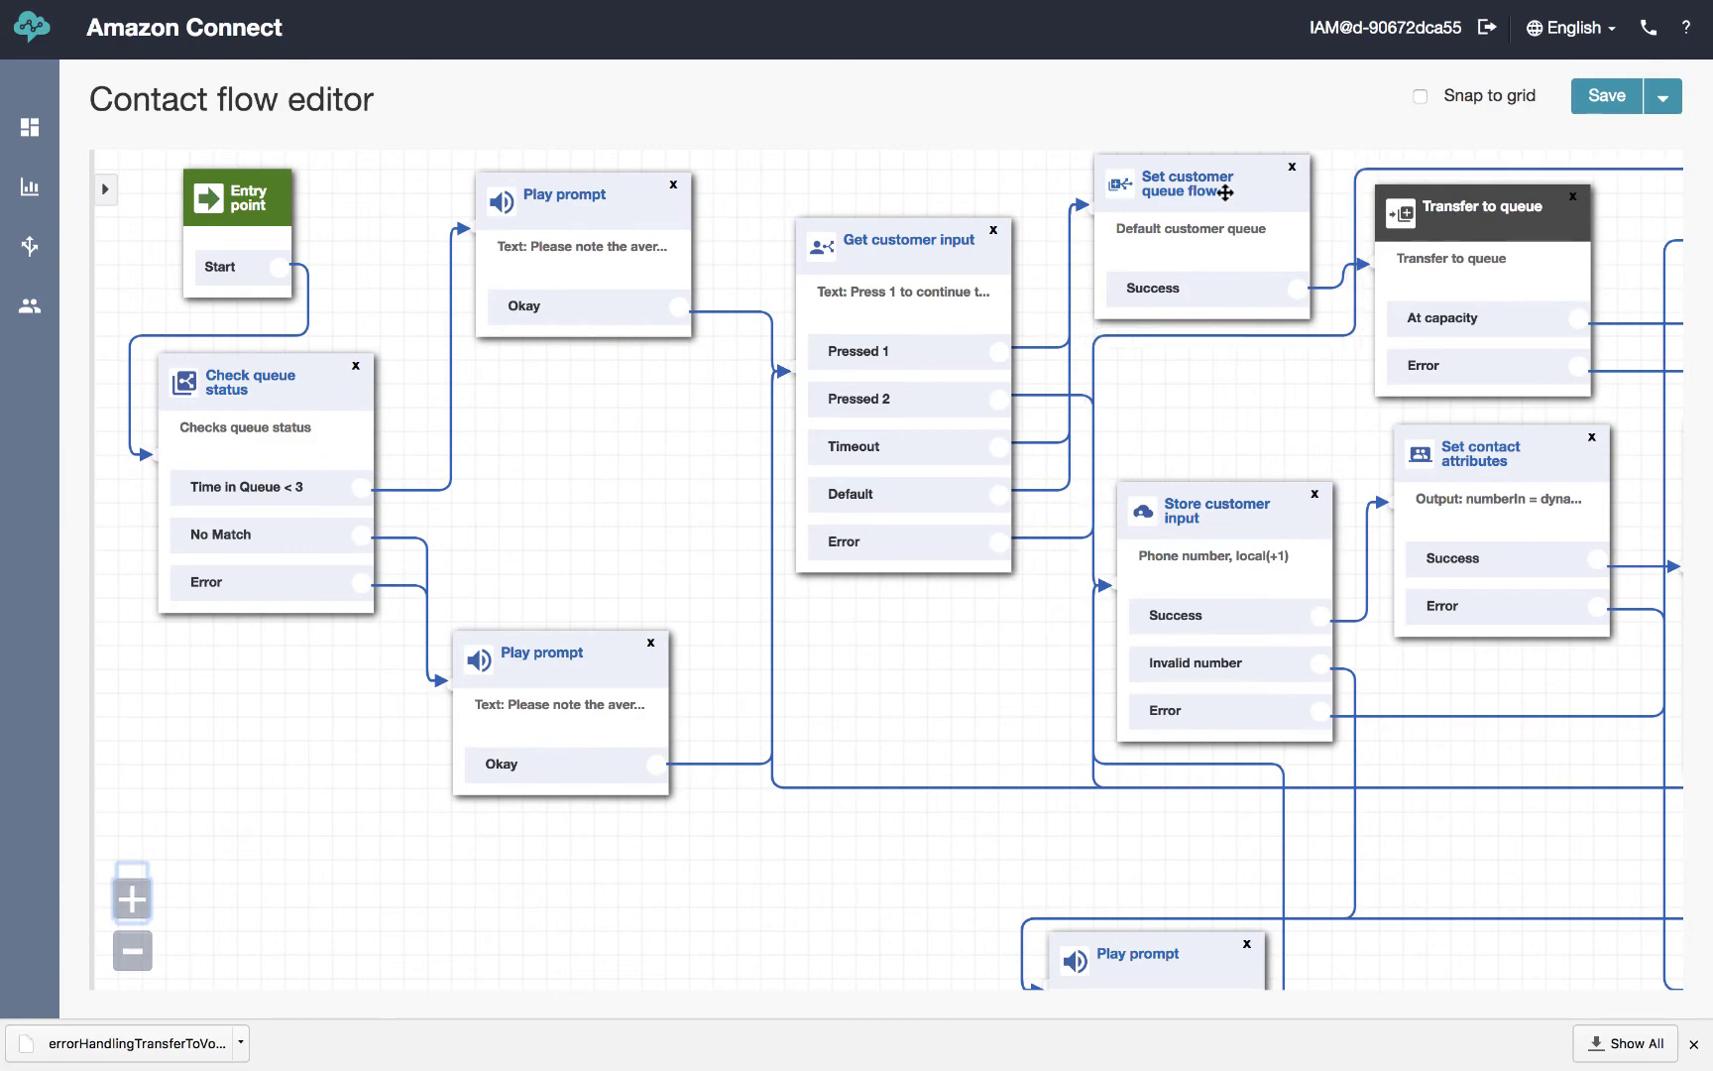
pyautogui.click(1223, 227)
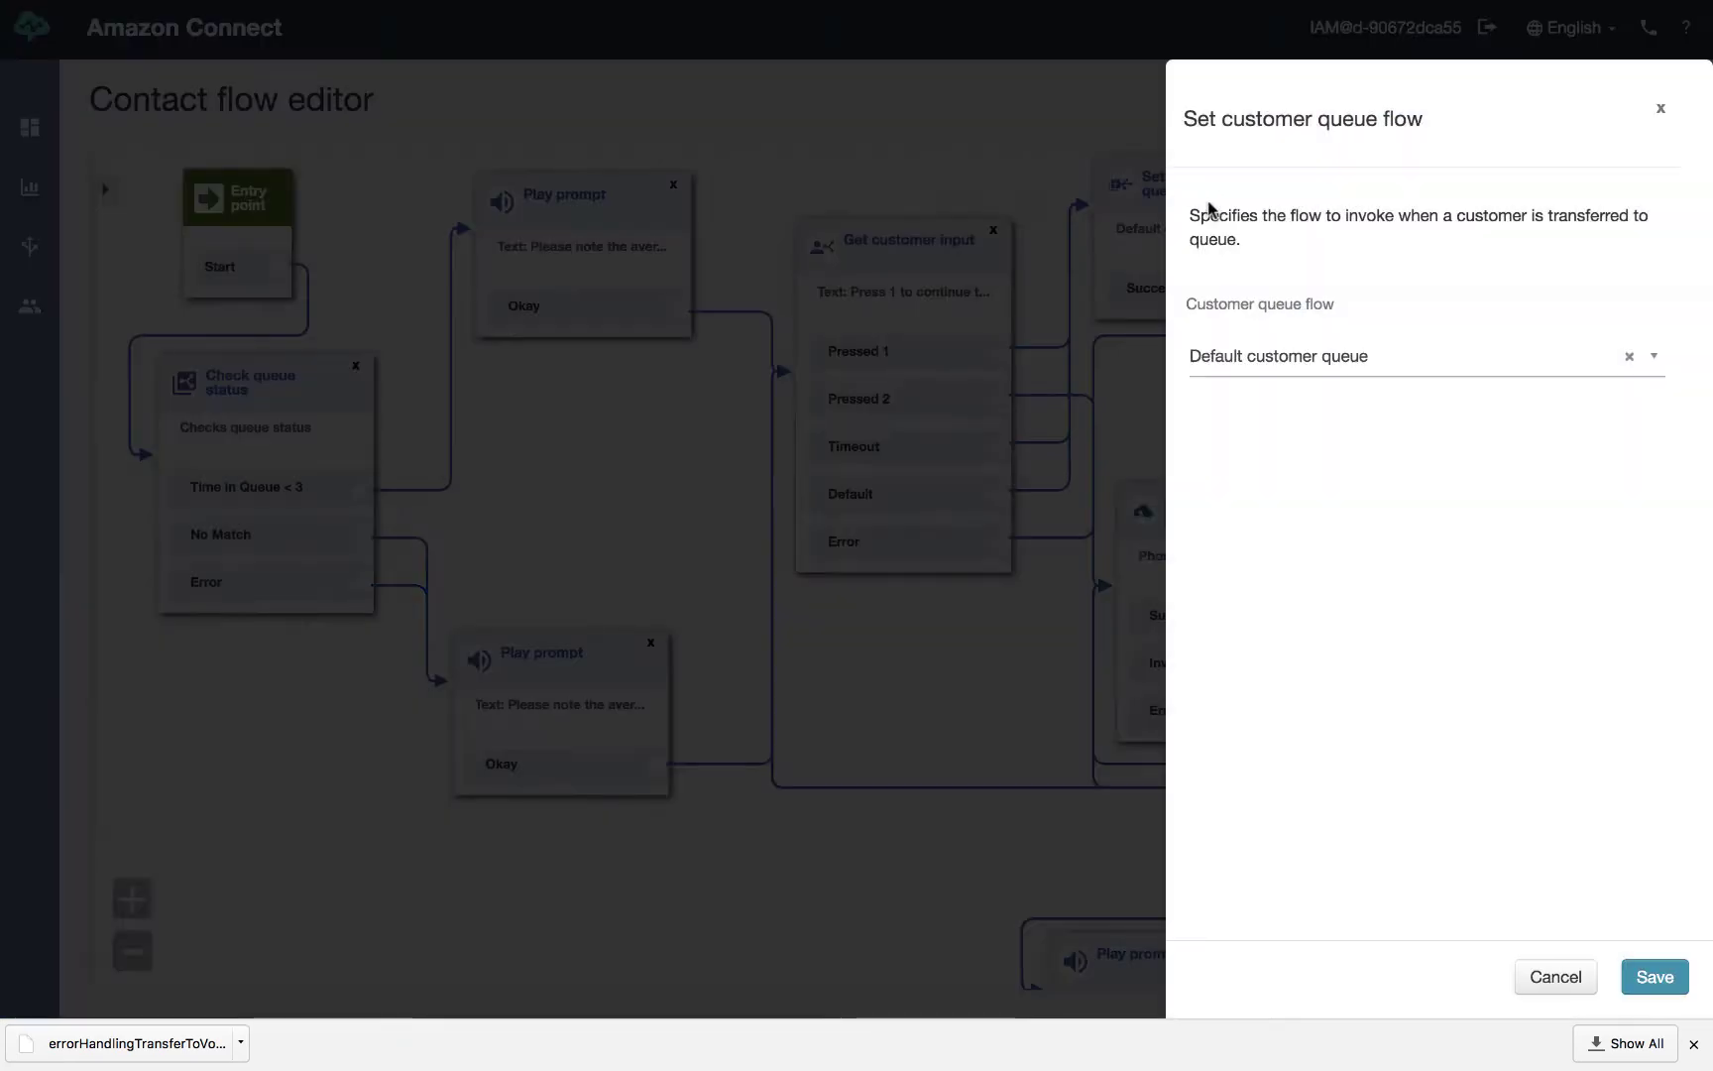
pyautogui.click(1295, 366)
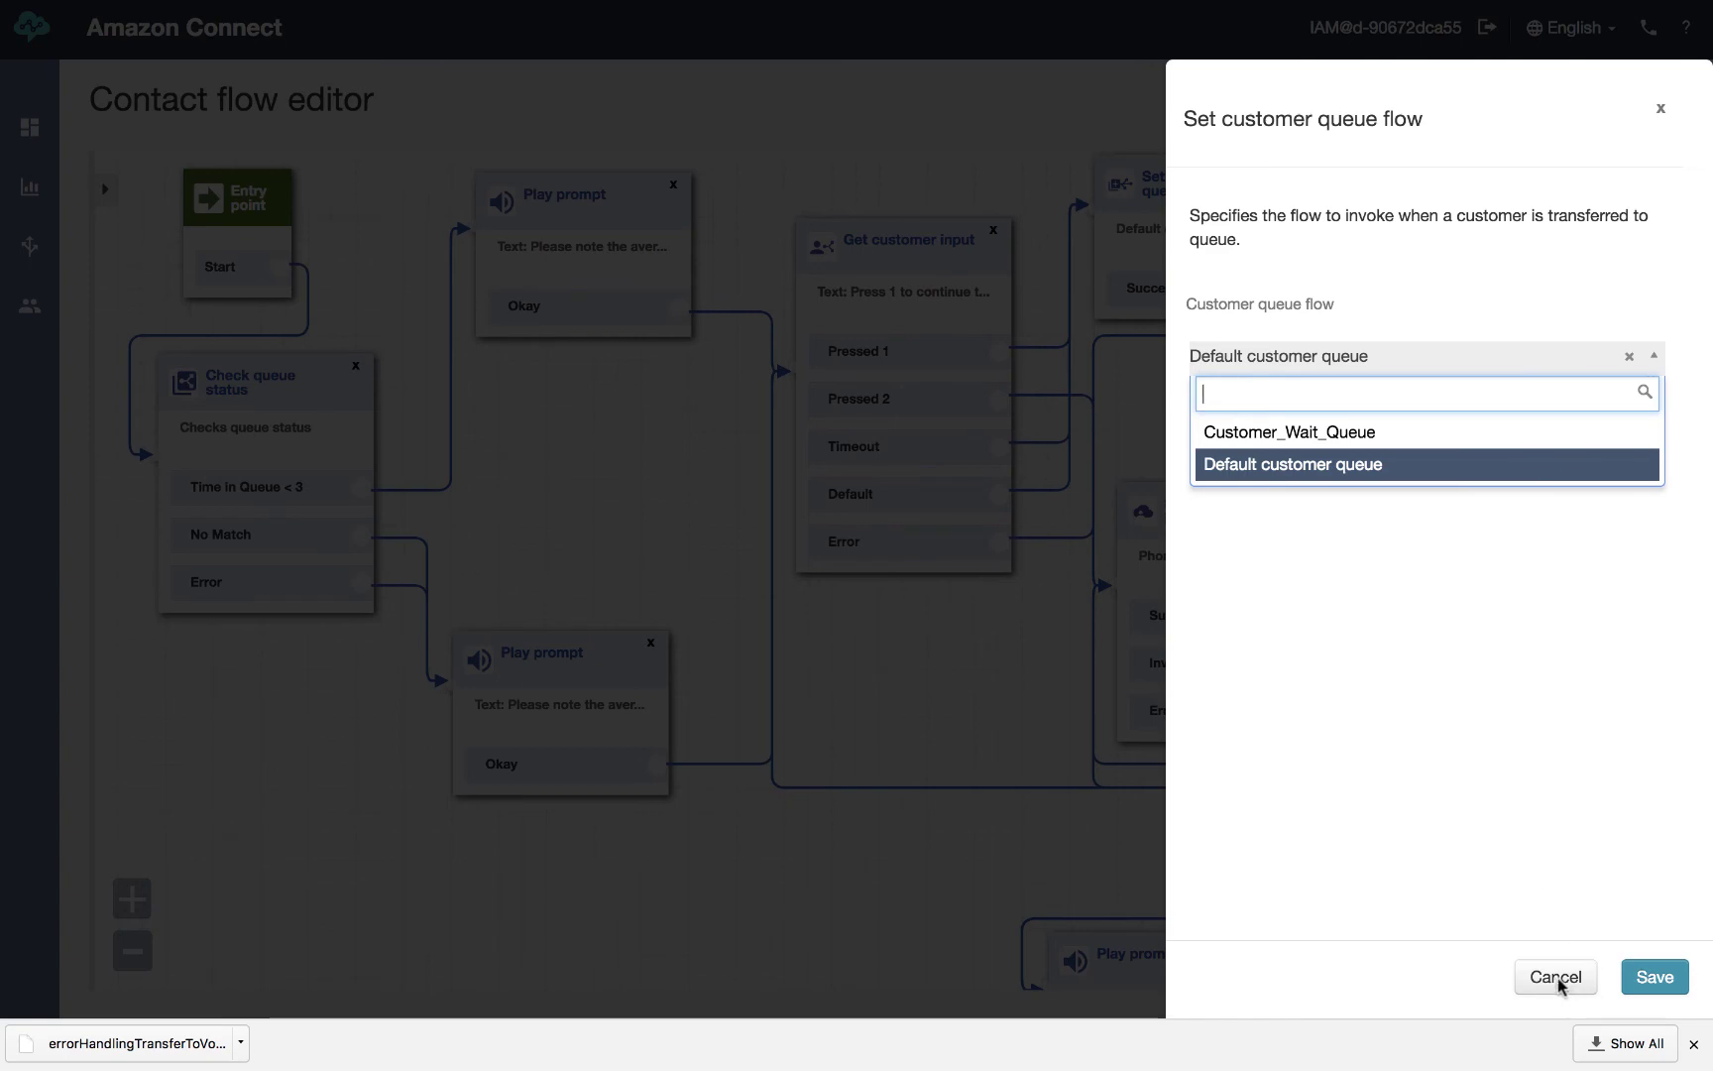
pyautogui.click(1506, 991)
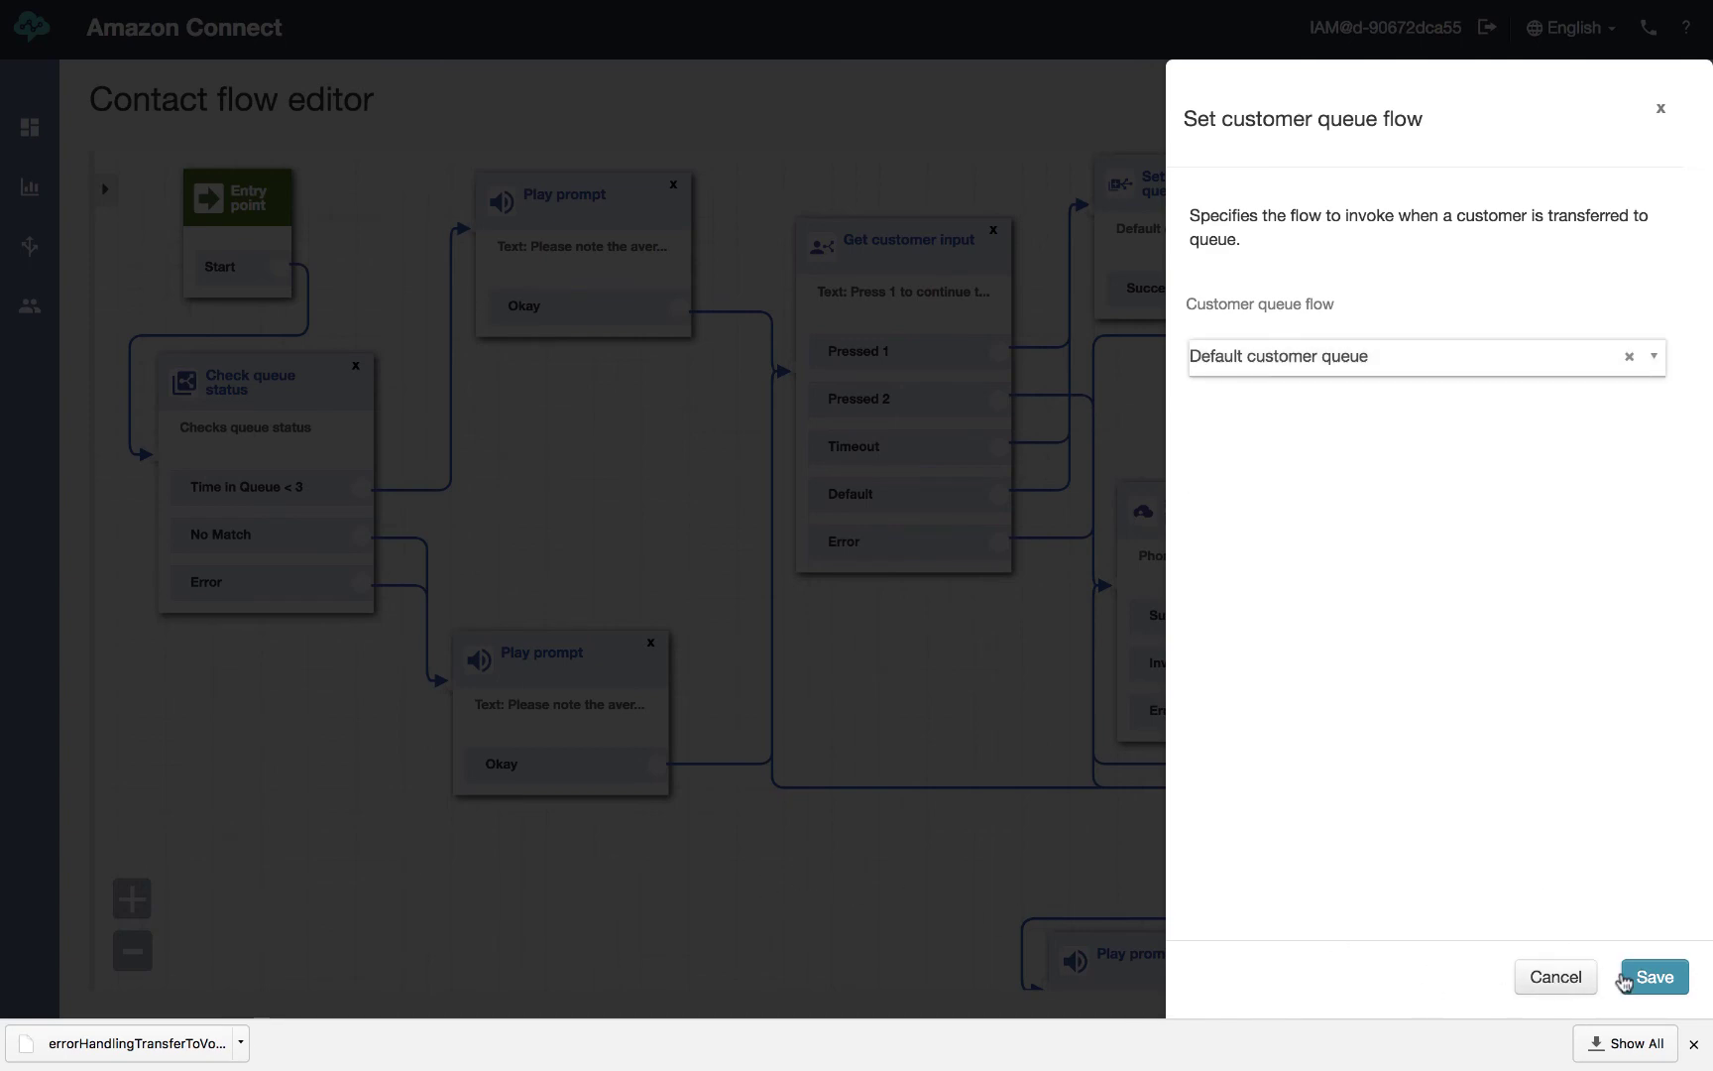
pyautogui.click(1553, 978)
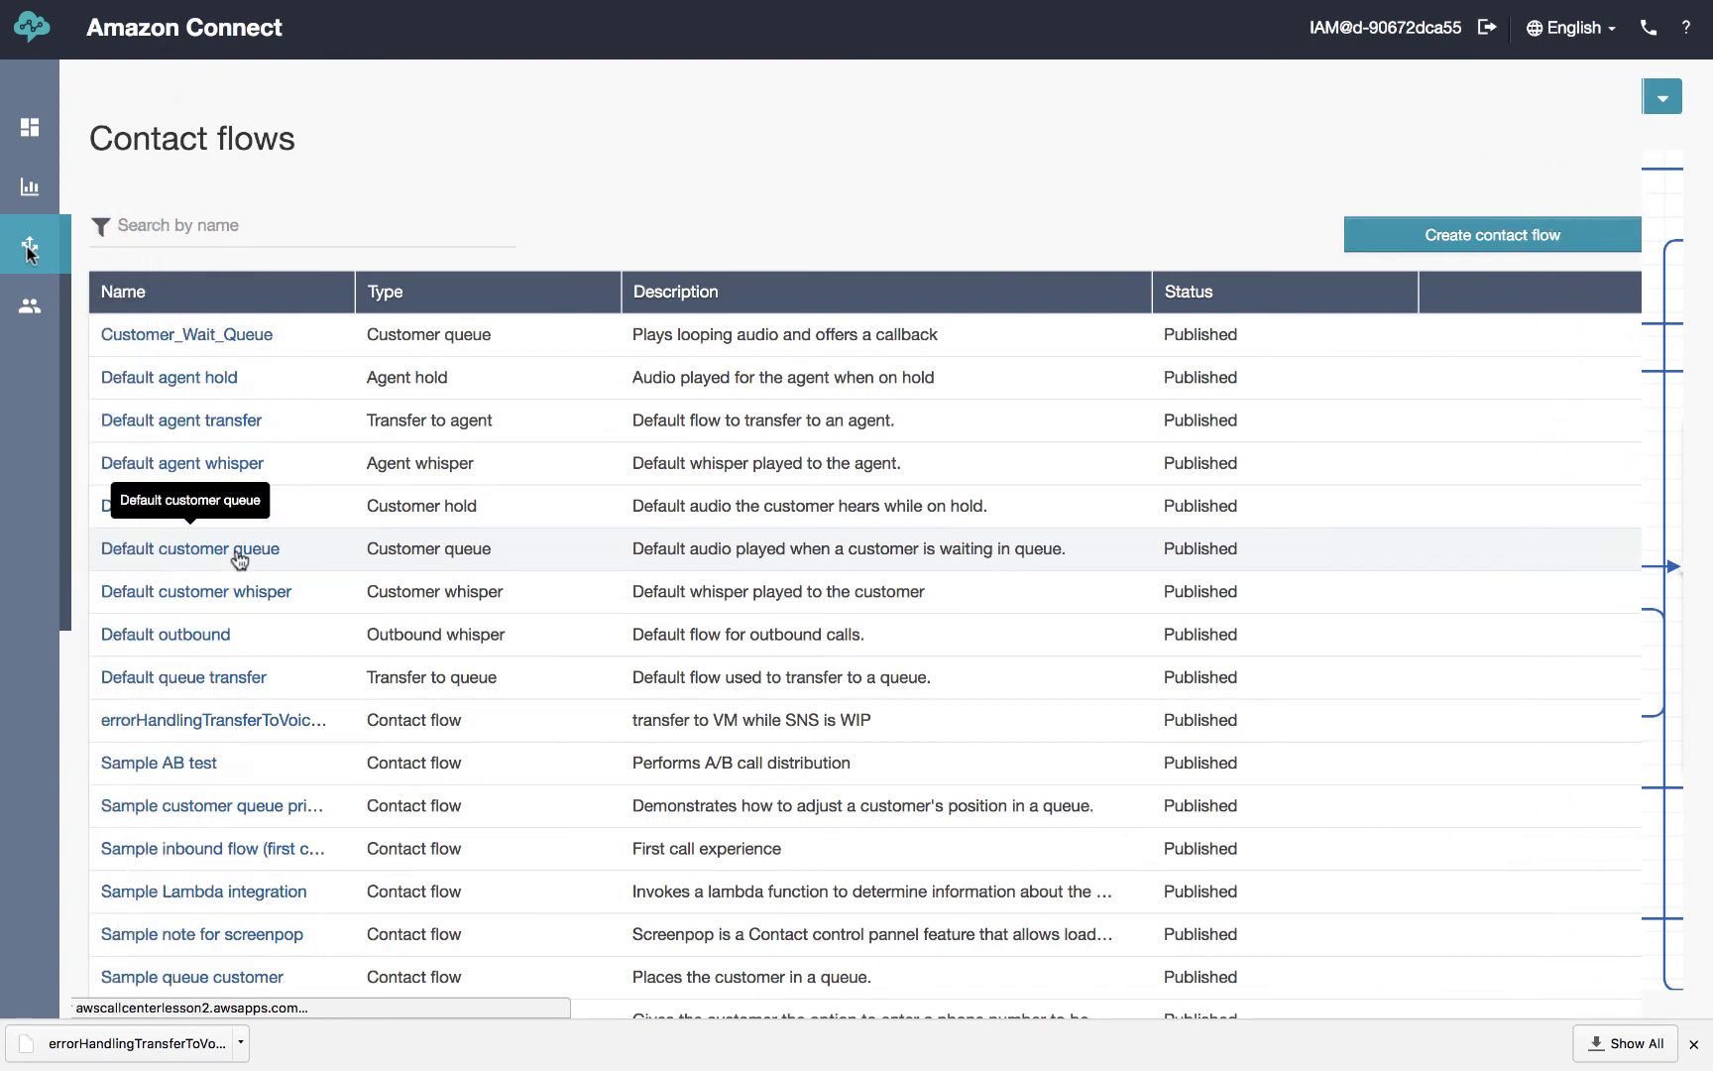
pyautogui.click(237, 555)
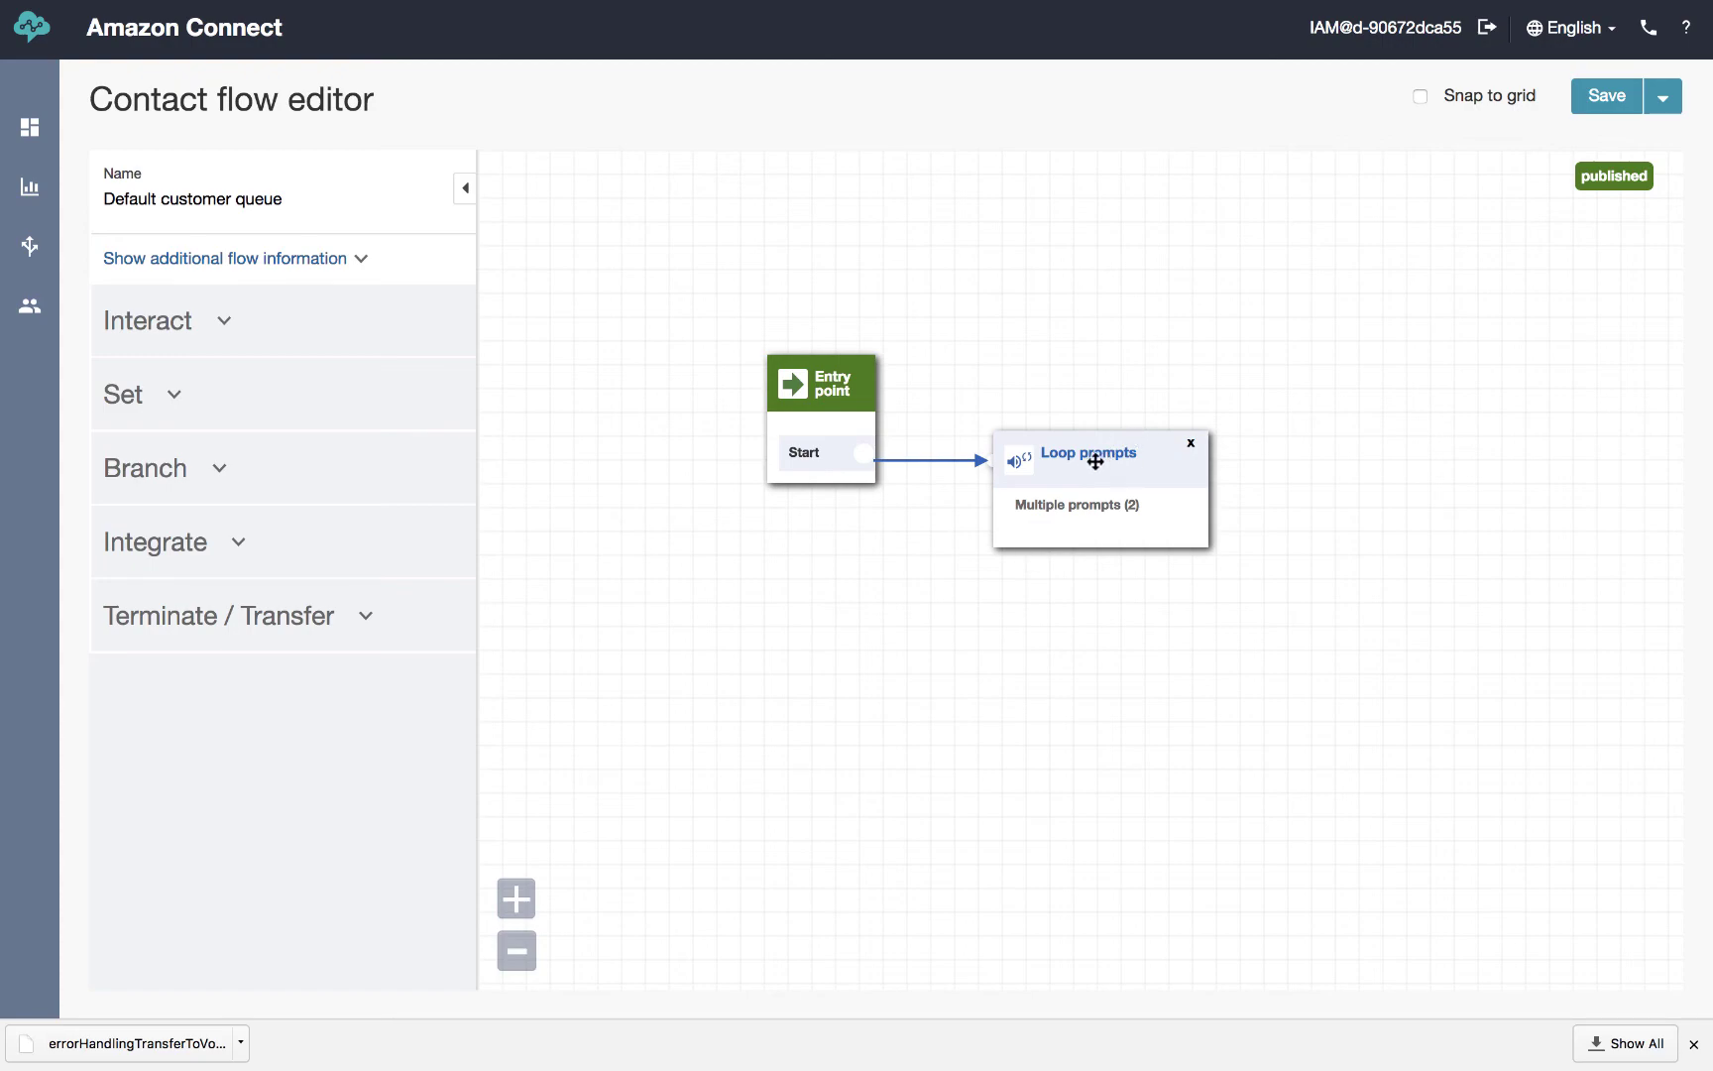
pyautogui.click(1094, 461)
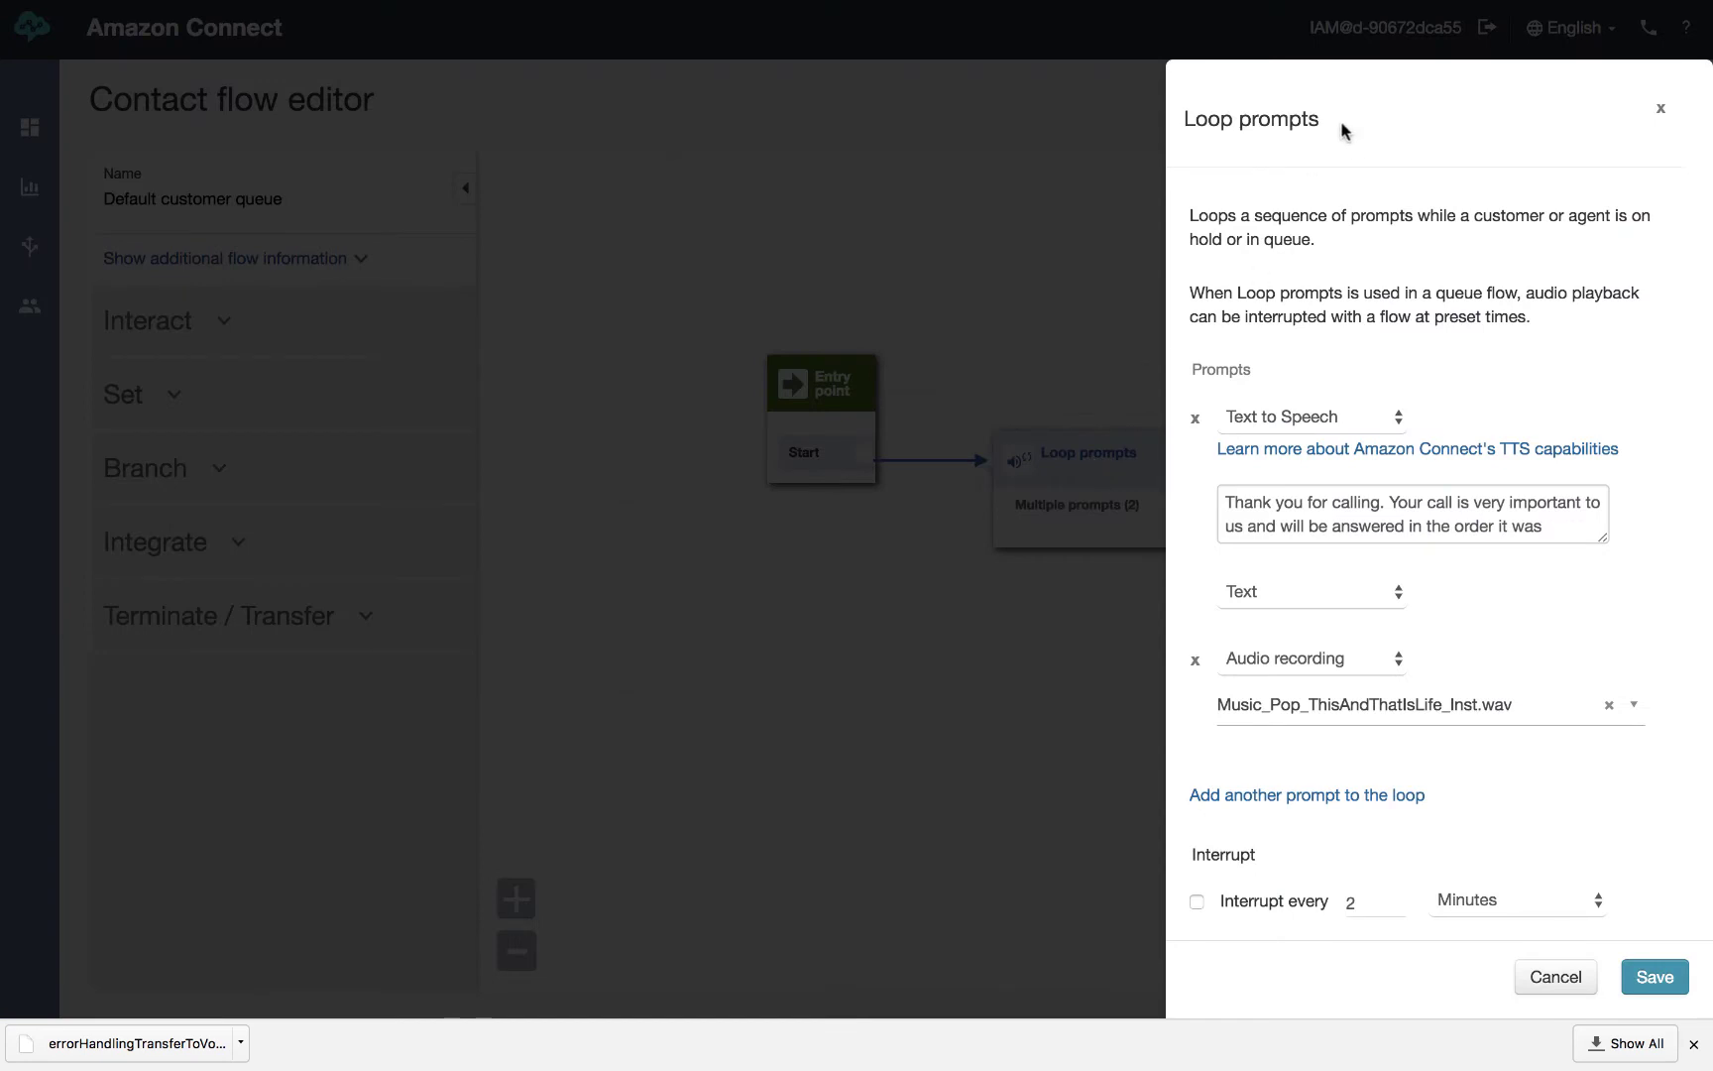
pyautogui.moveTo(1607, 551); pyautogui.dragTo(1625, 593)
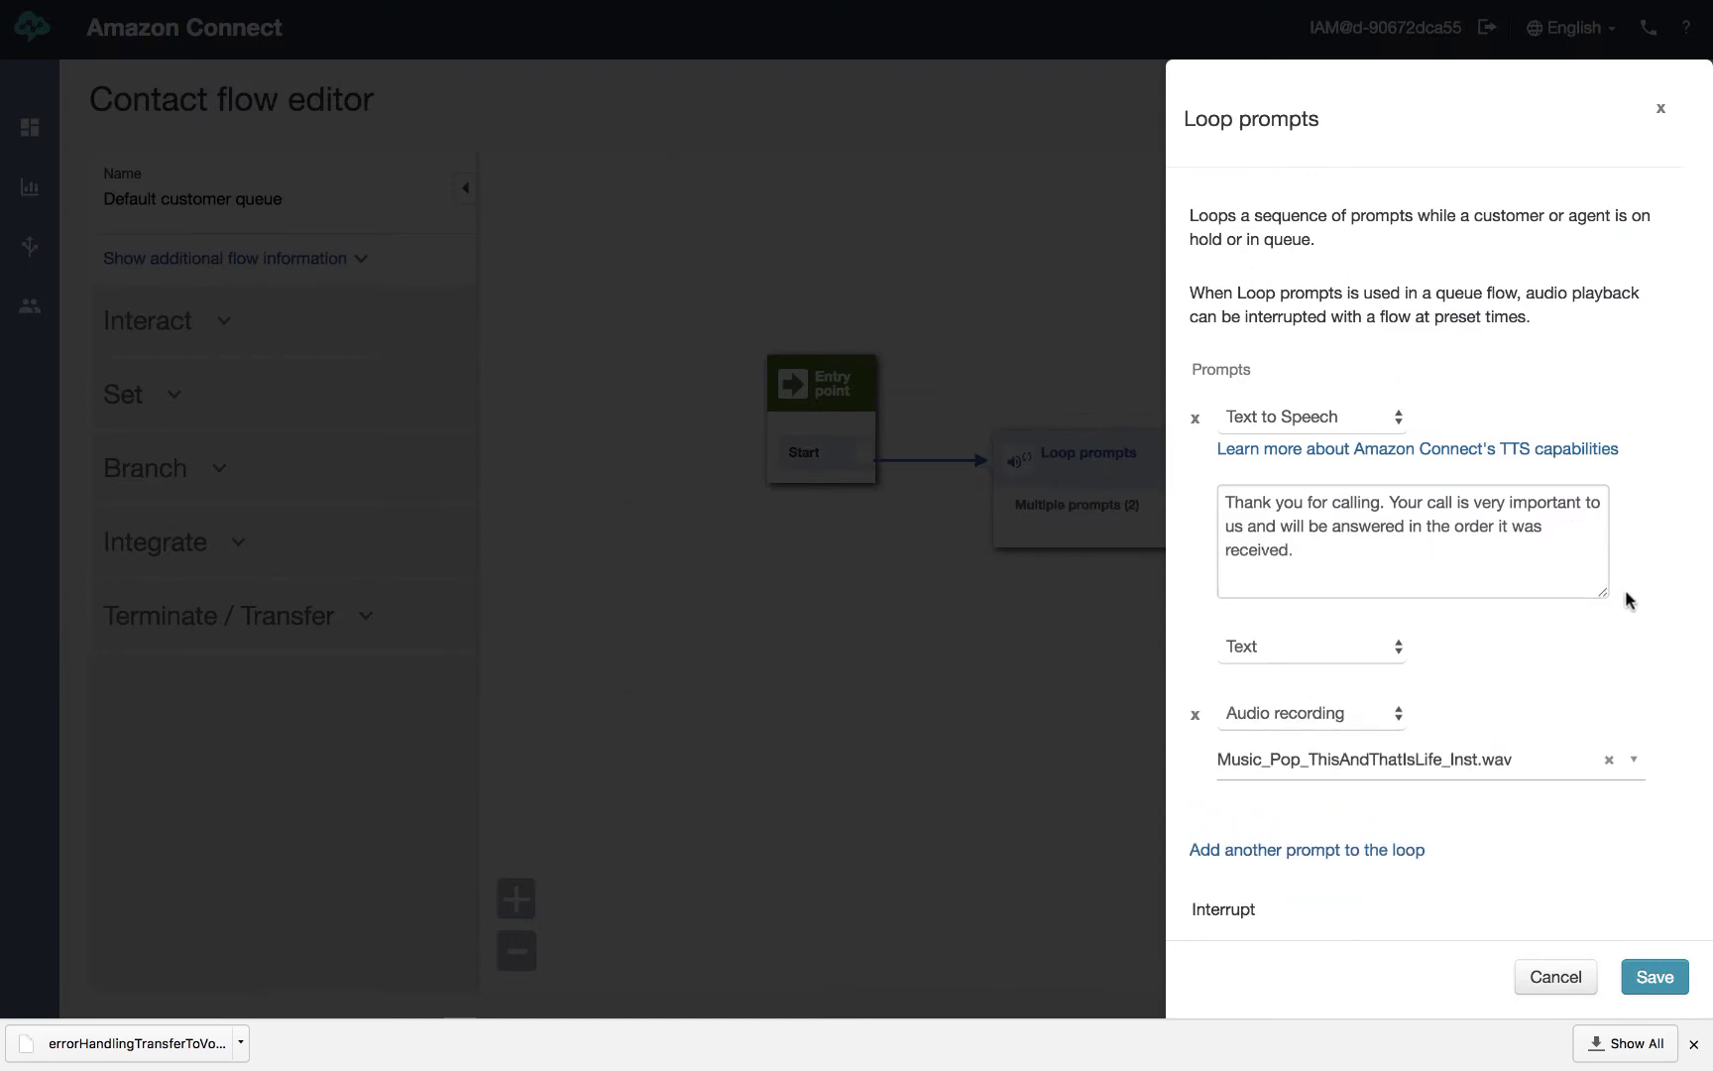
pyautogui.click(1398, 422)
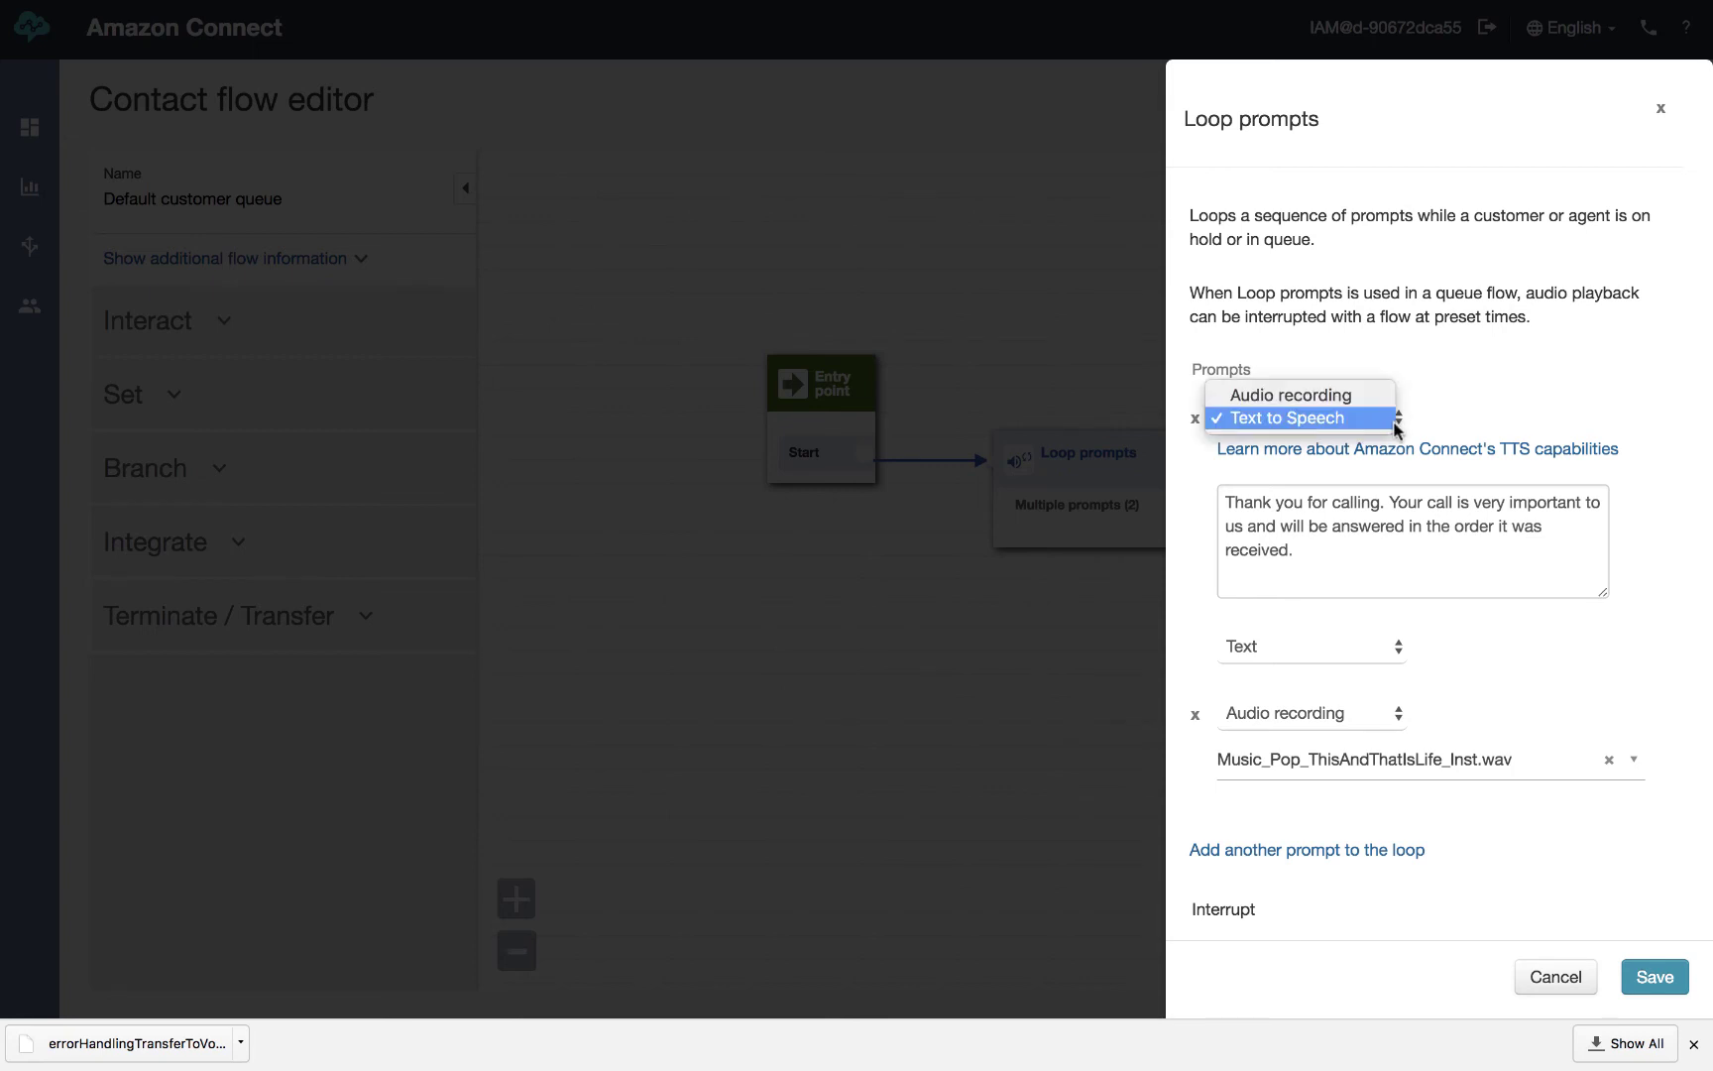
pyautogui.click(1359, 420)
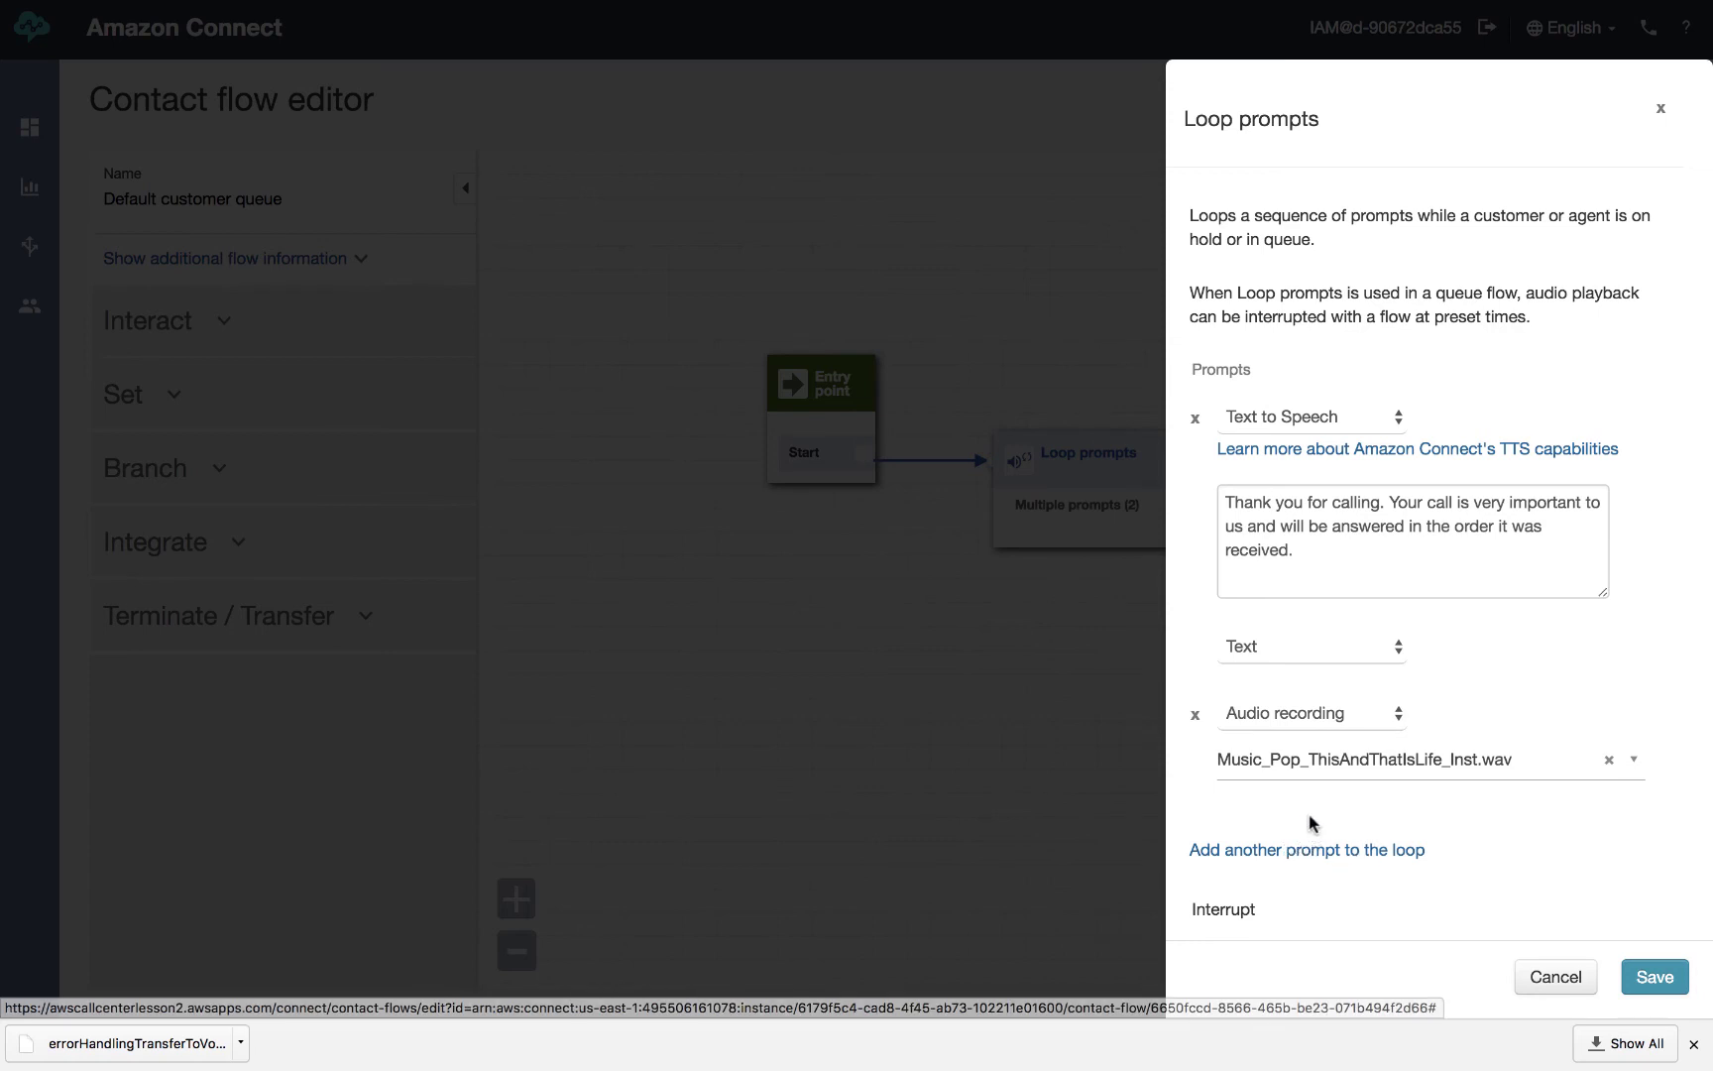
pyautogui.click(1325, 850)
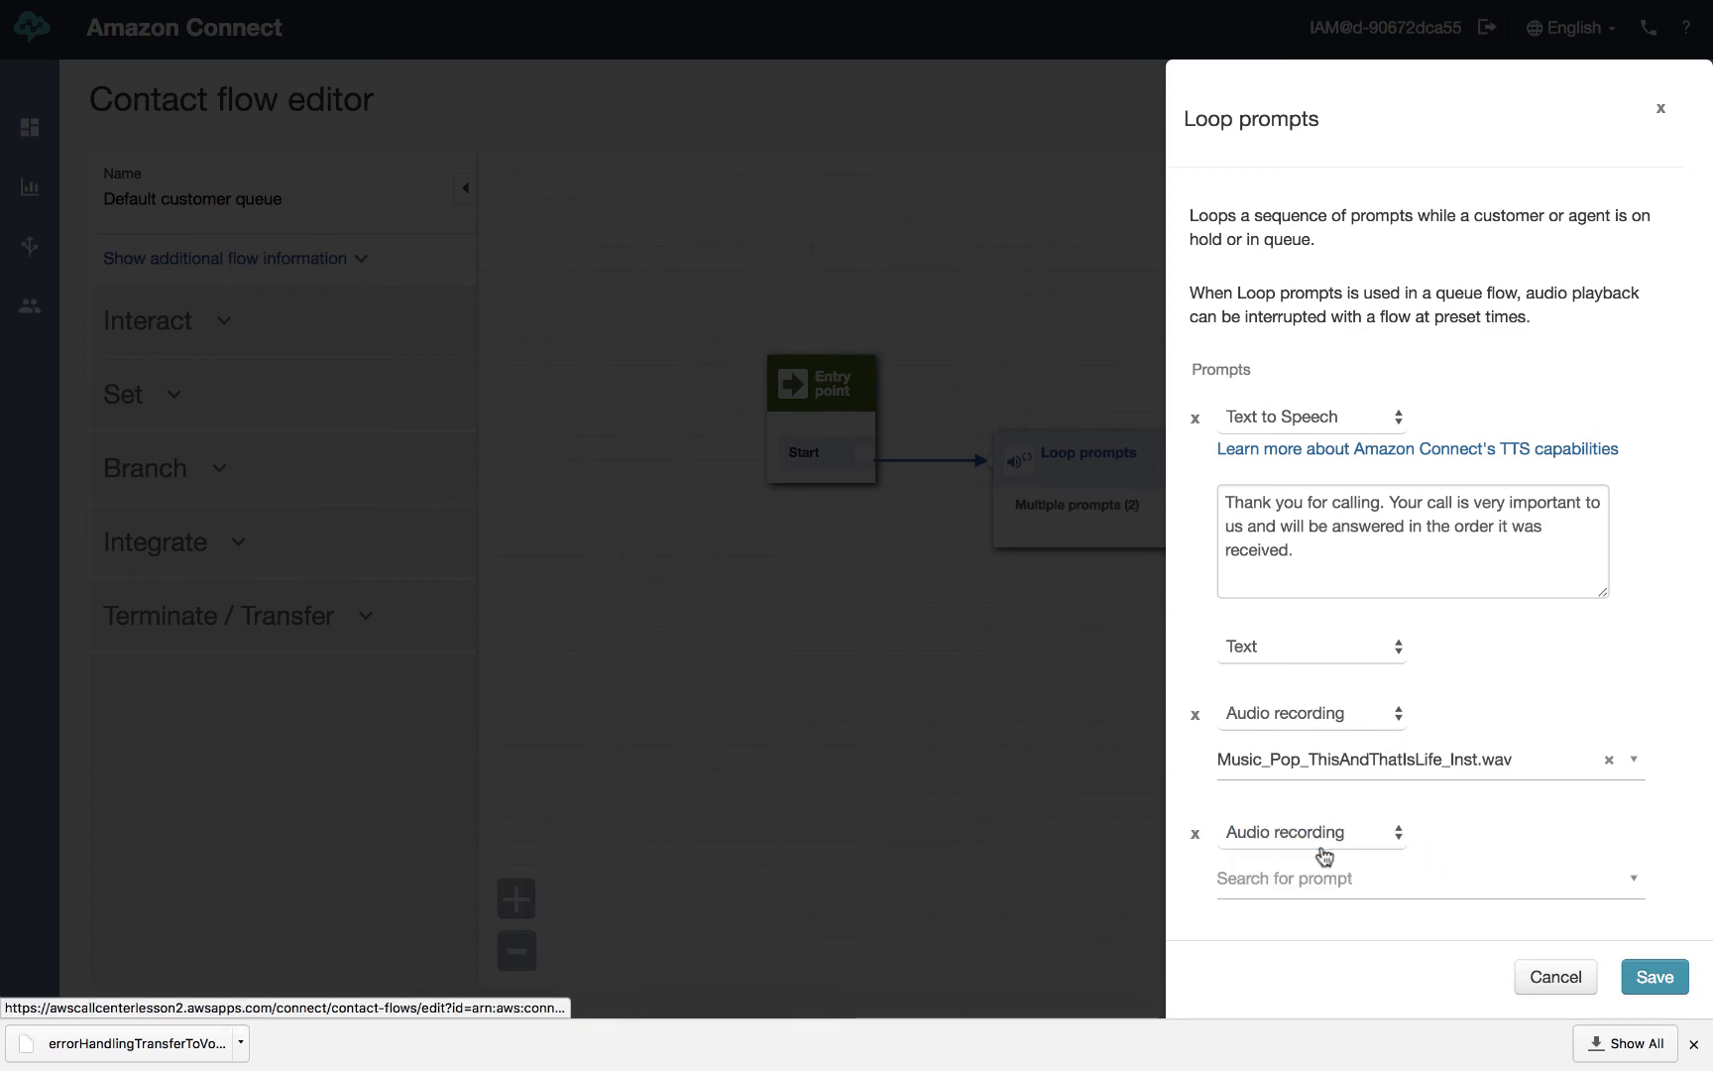
pyautogui.click(1314, 836)
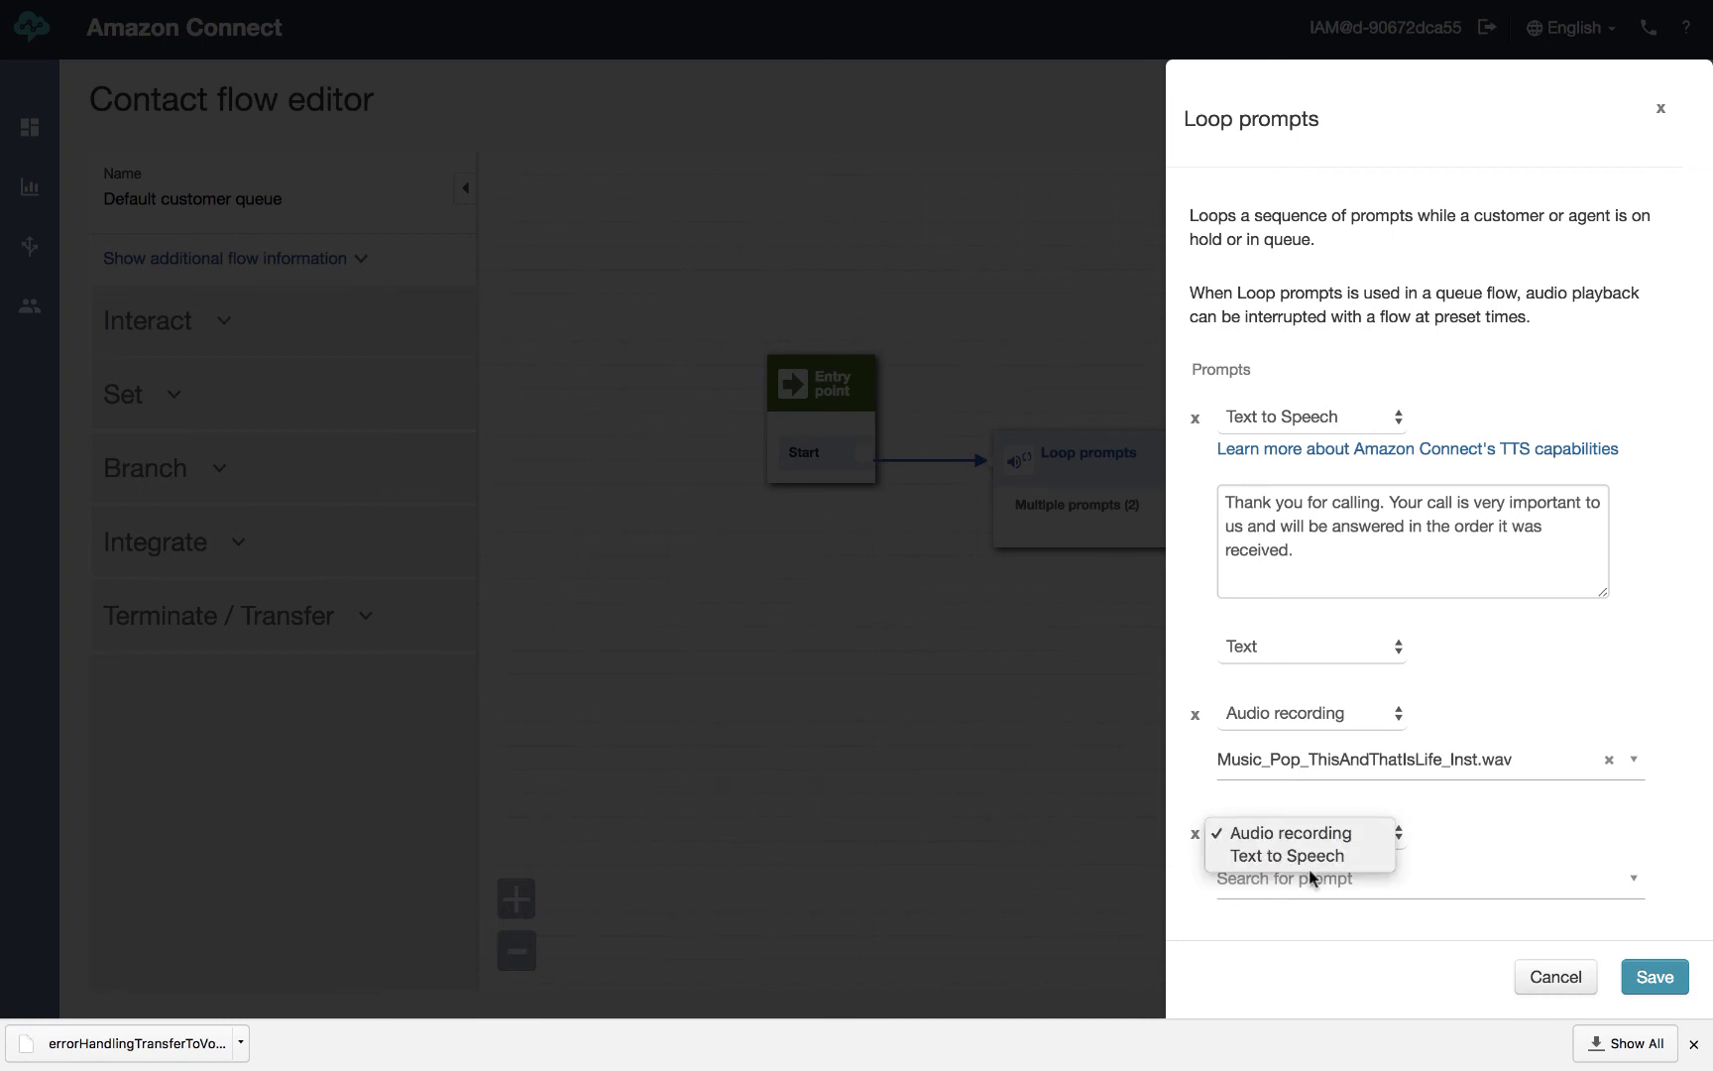
pyautogui.click(1286, 831)
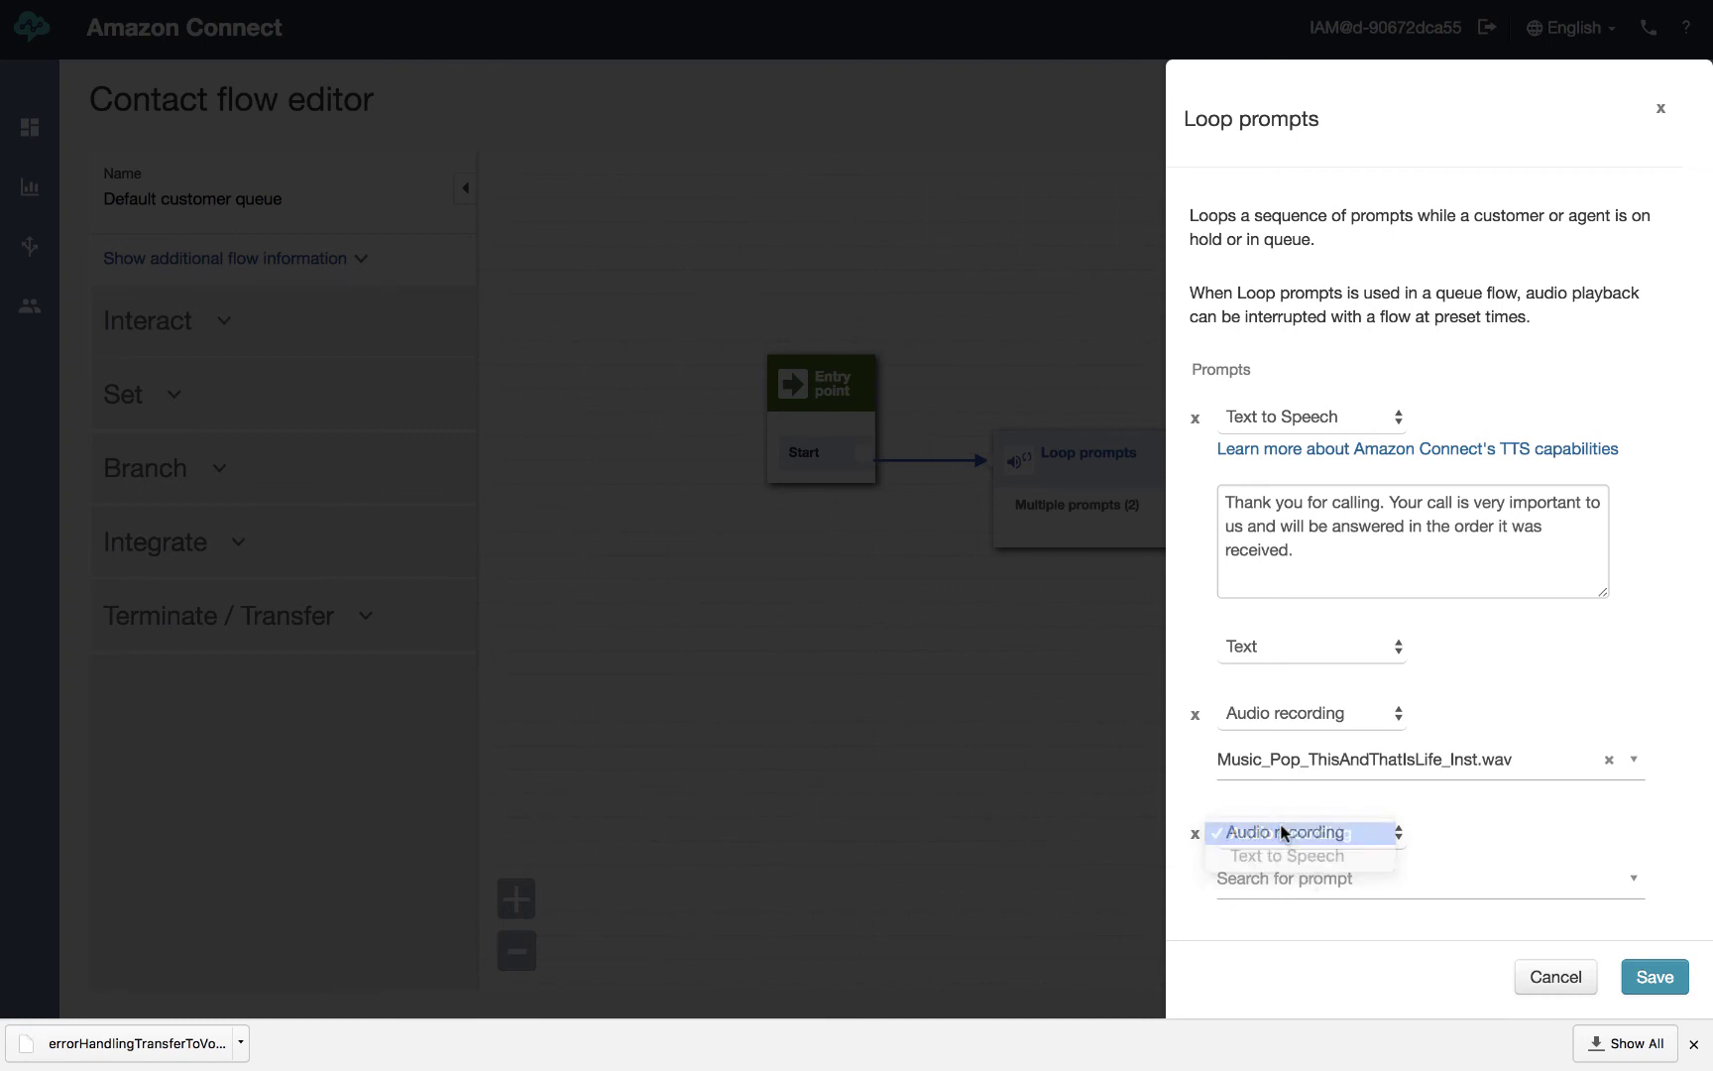
pyautogui.click(1196, 835)
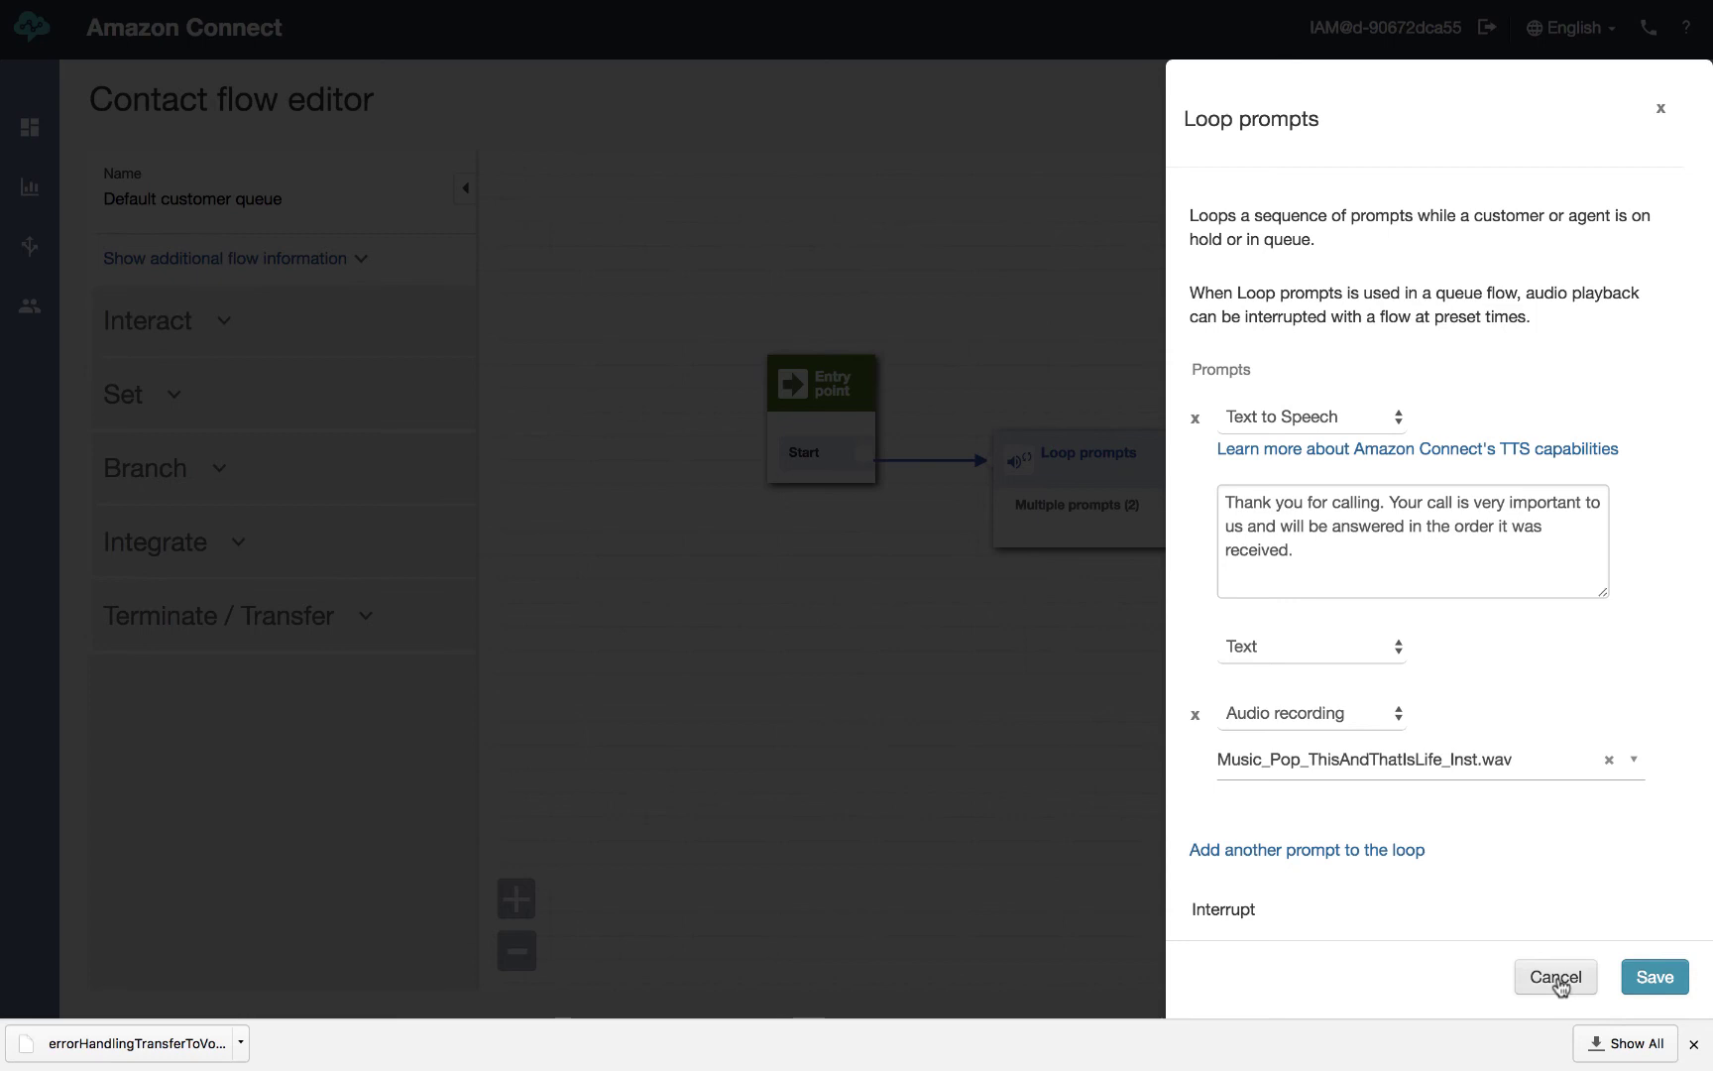
pyautogui.click(1557, 979)
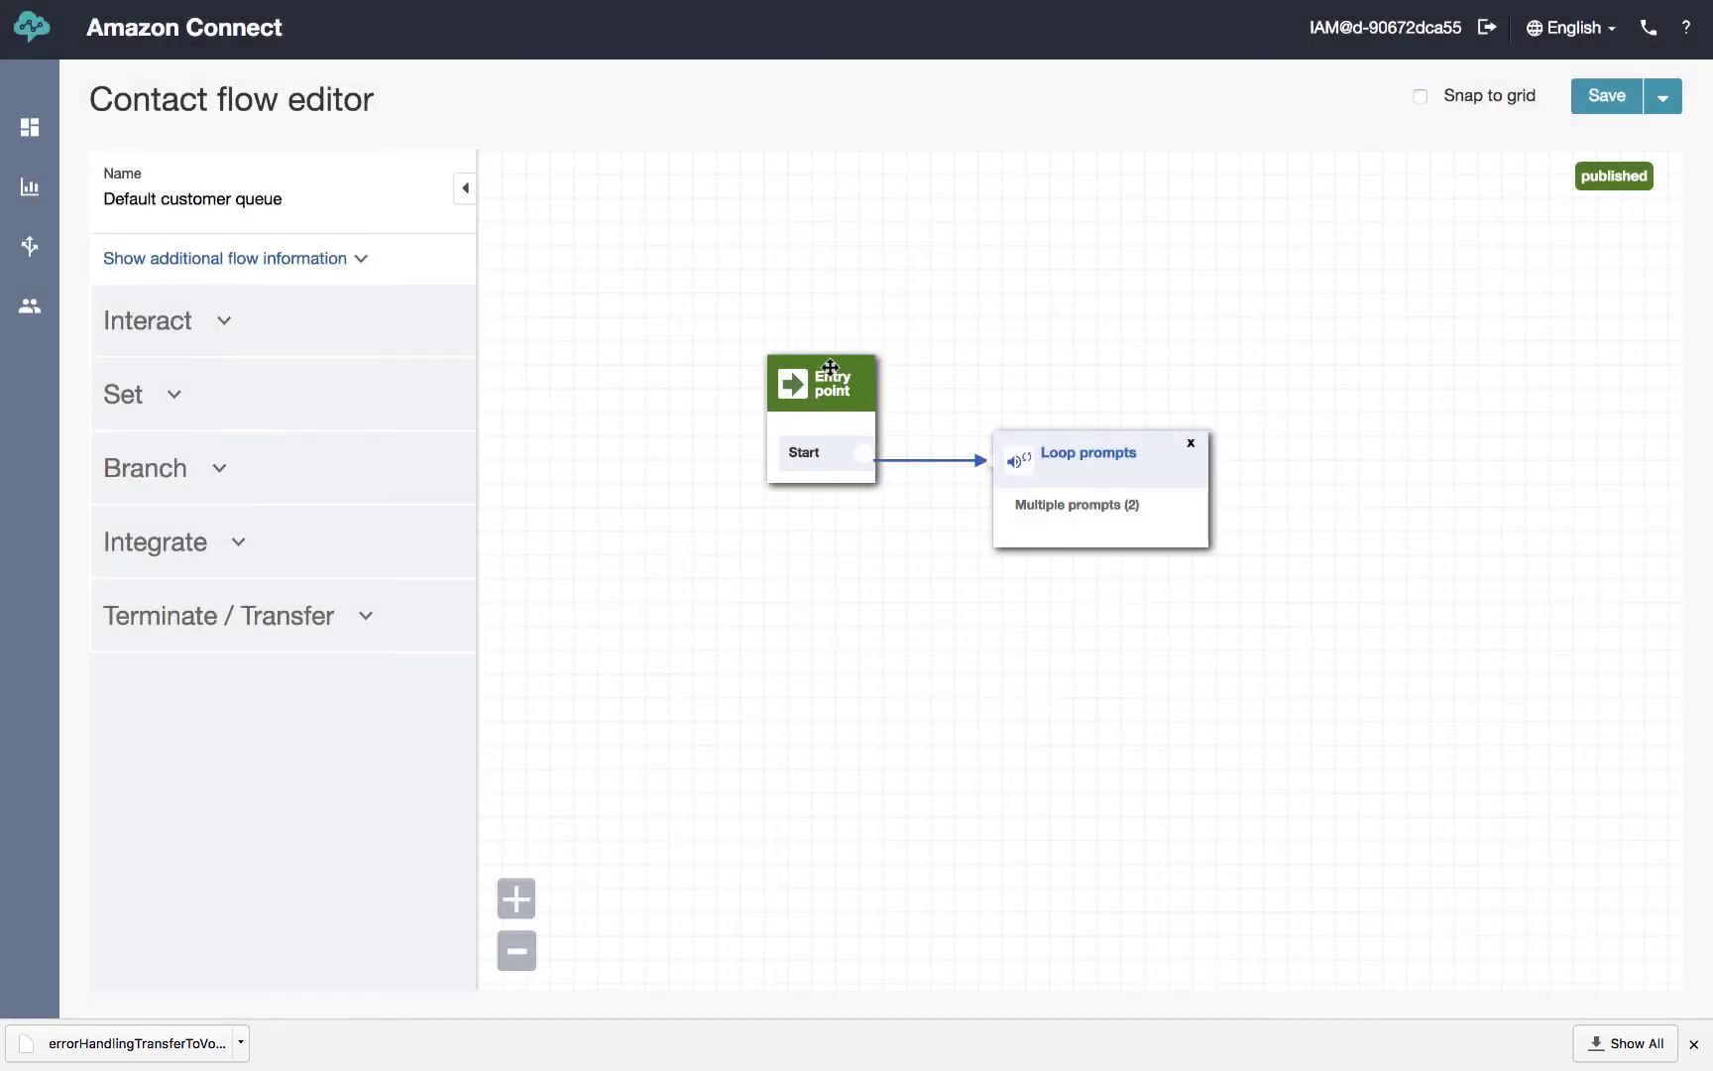
# Open the Customer_Wait_Queue contact flow from Routing > Contact flows and collapse the block library
pyautogui.moveTo(29, 246)
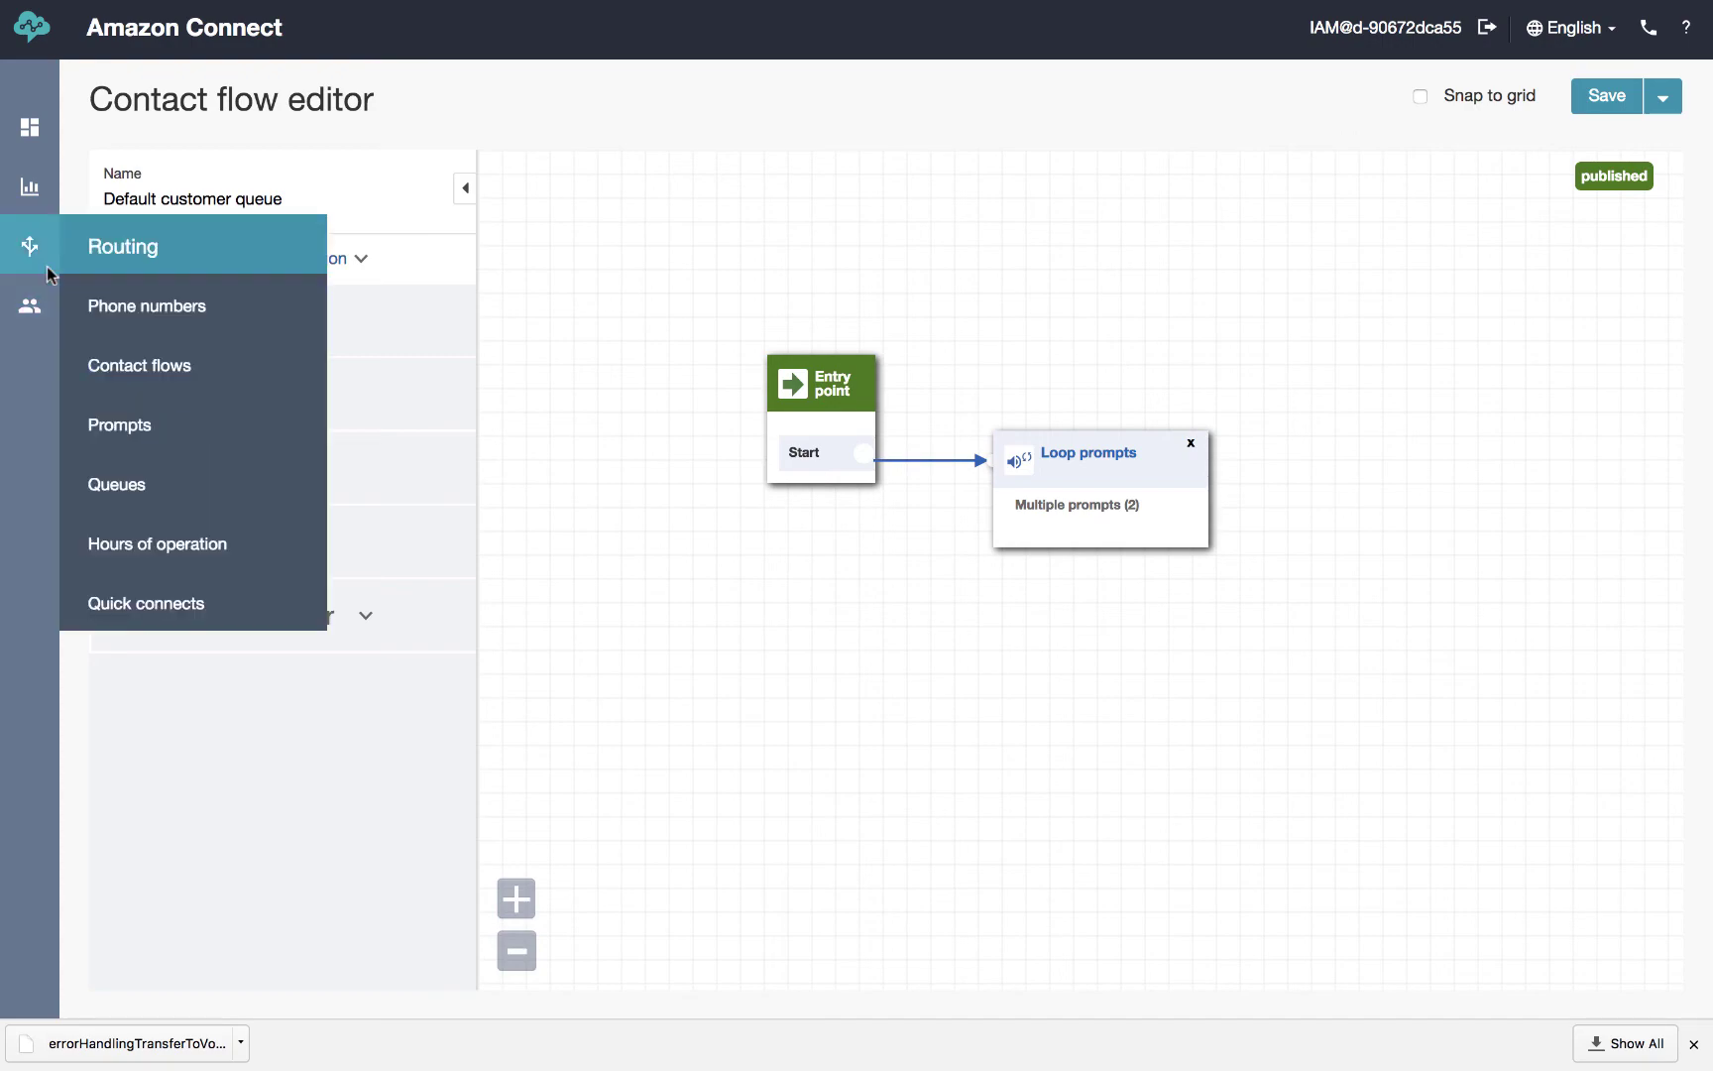
pyautogui.click(172, 367)
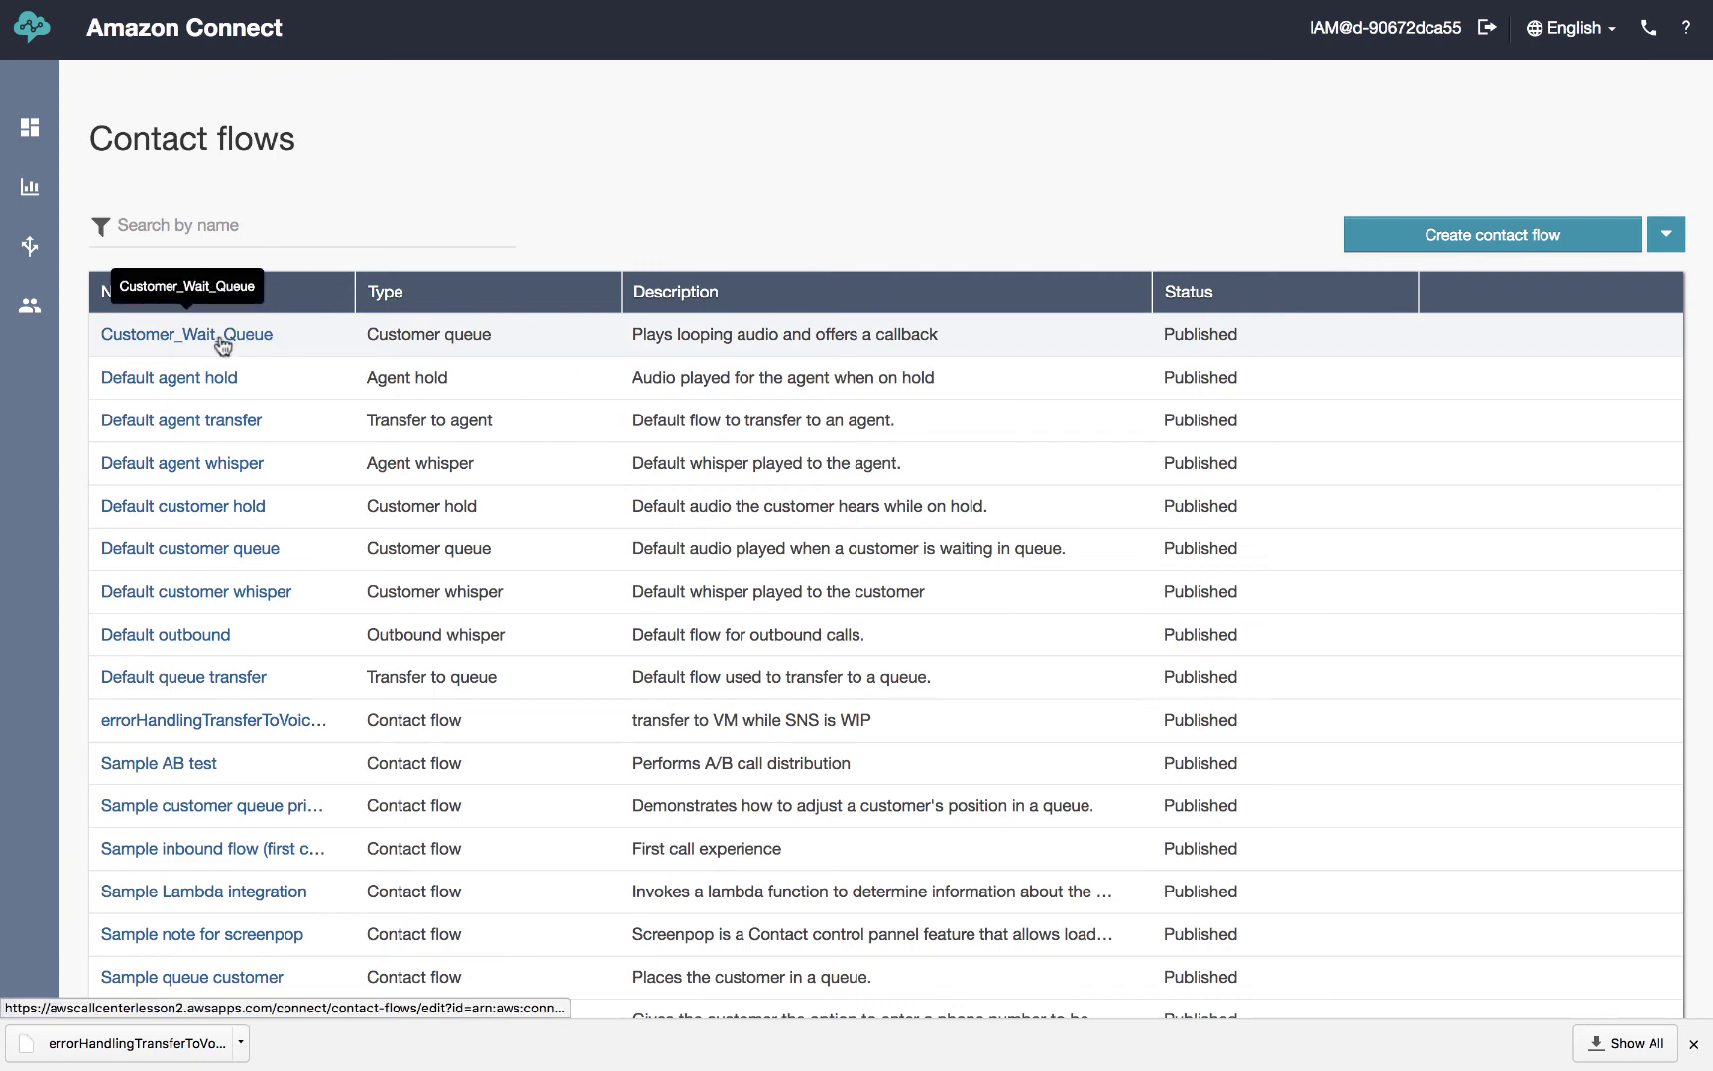
pyautogui.click(220, 340)
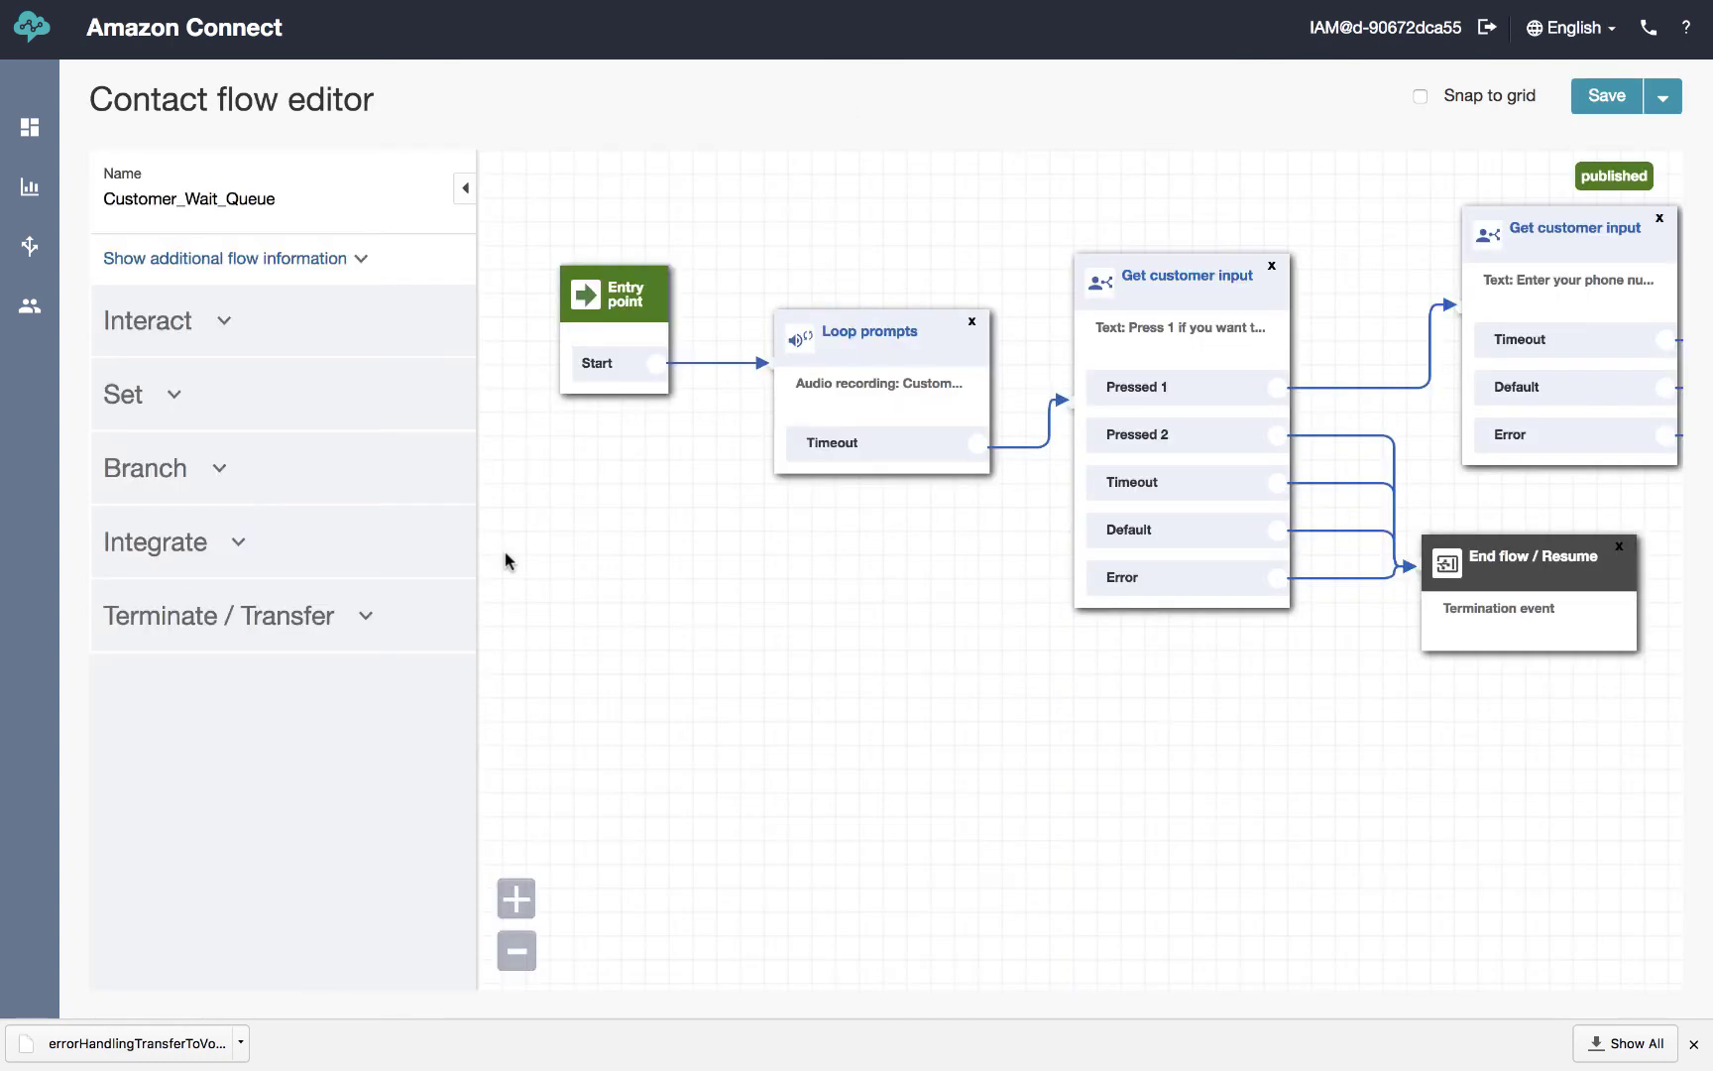
pyautogui.click(465, 190)
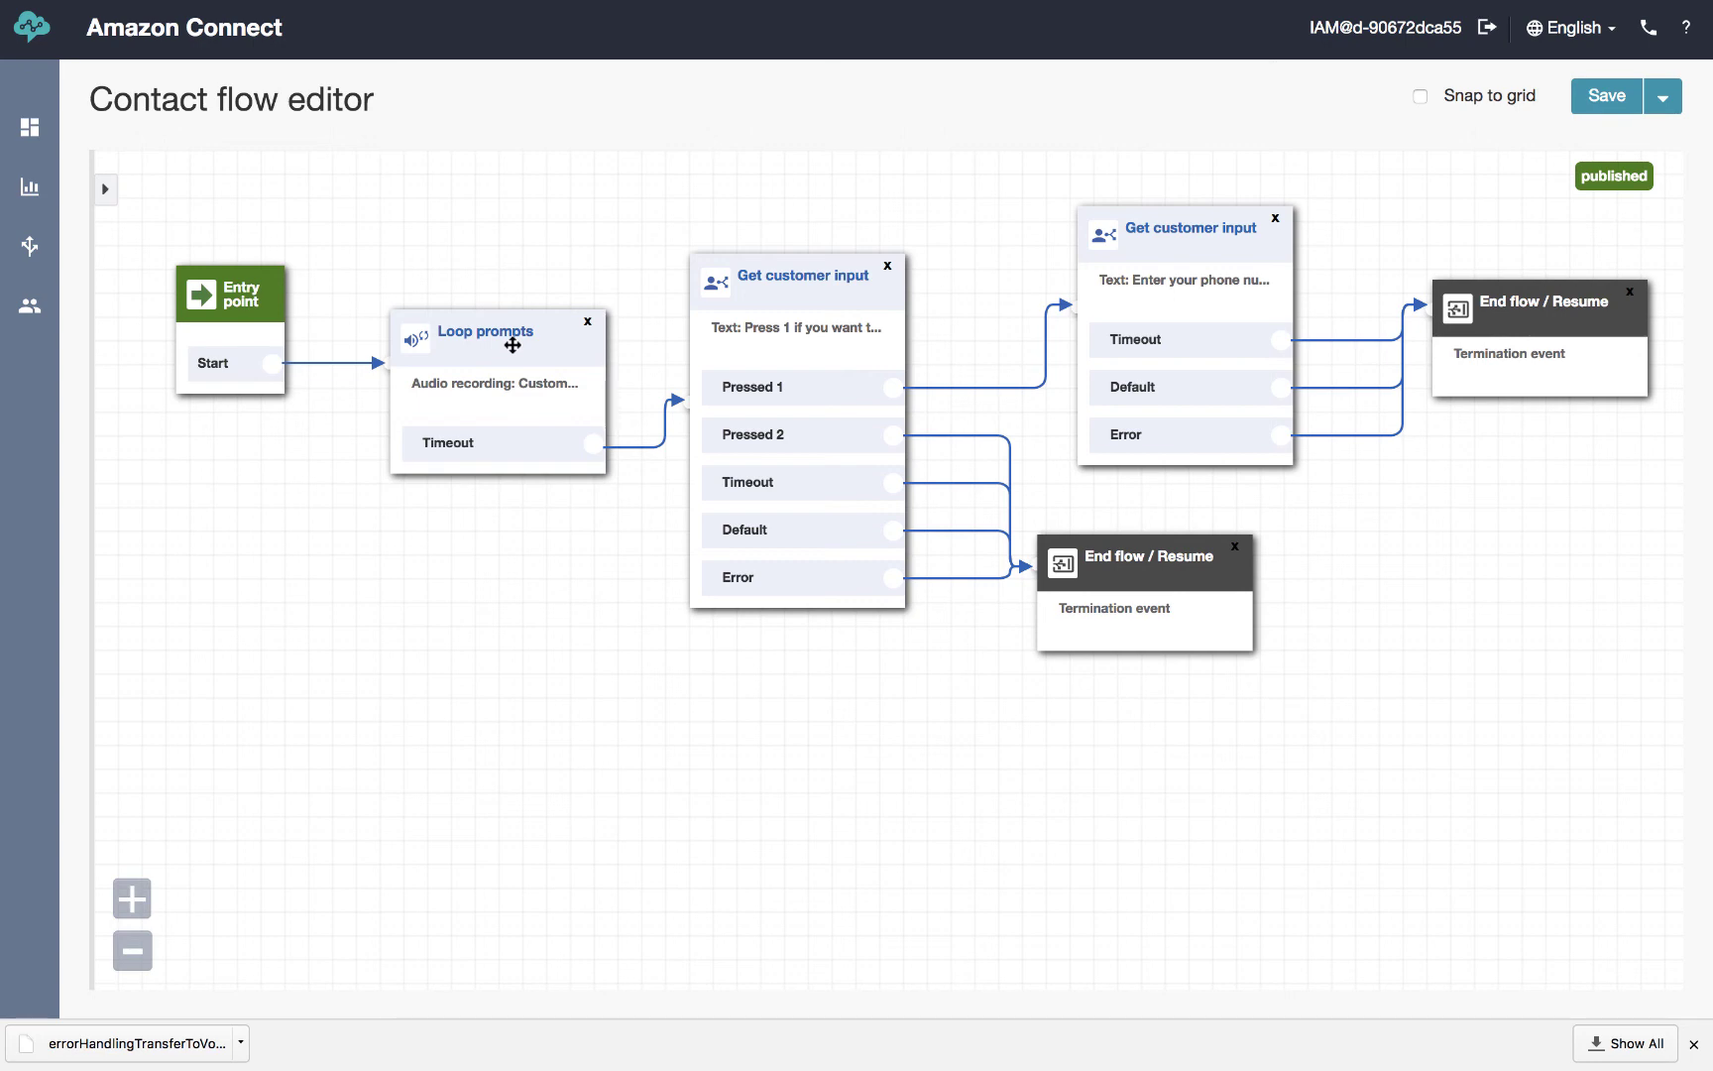
pyautogui.click(512, 344)
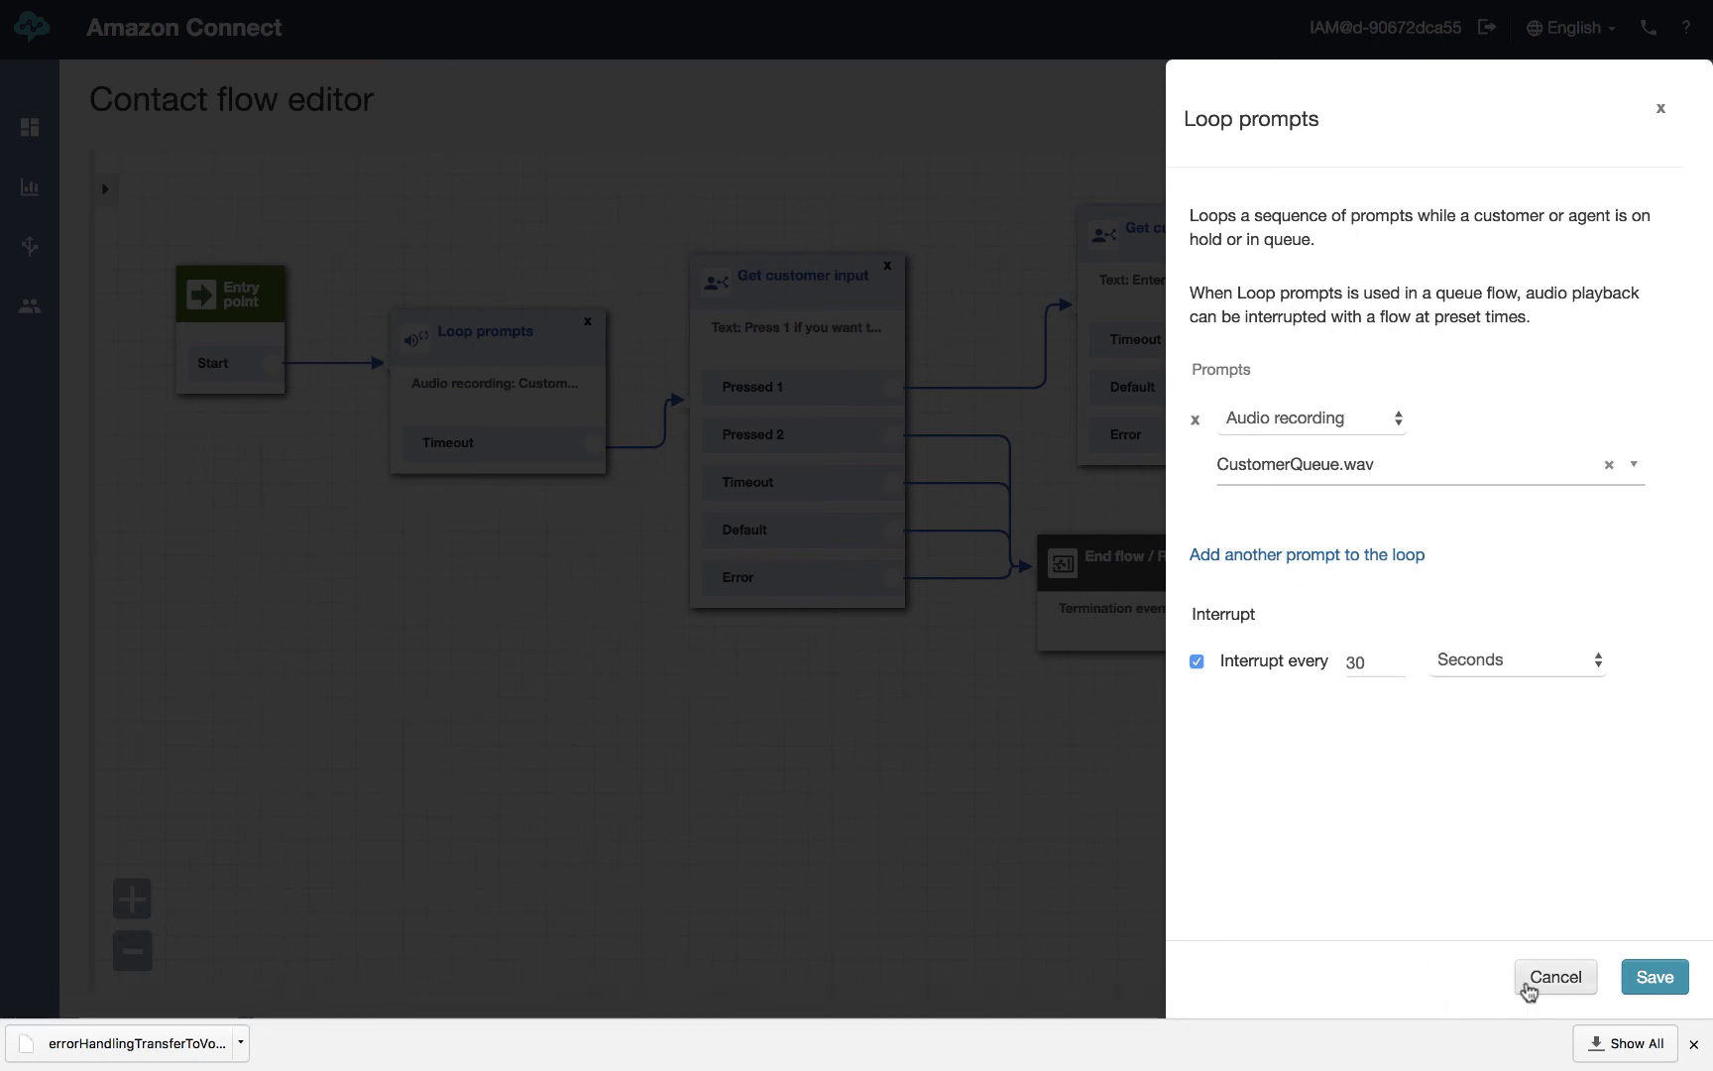
pyautogui.click(1534, 986)
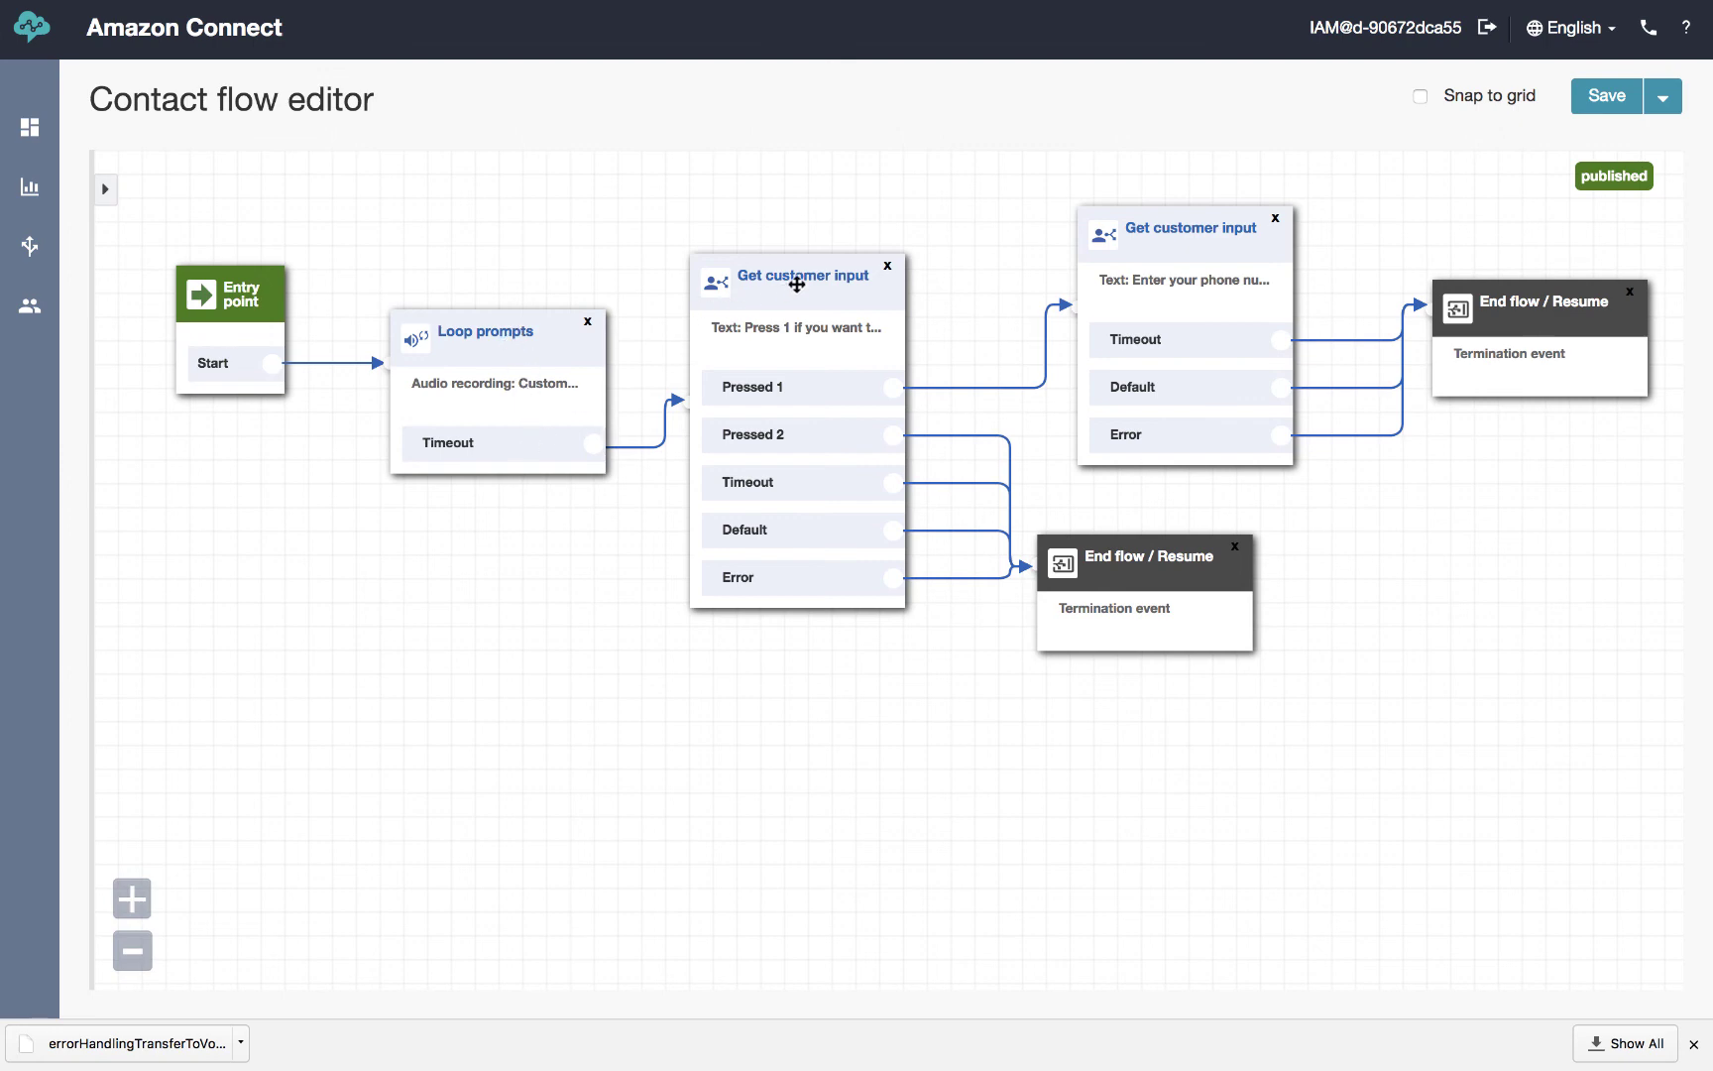
# Review the Get customer input and Loop prompts block settings, closing both without changes
pyautogui.click(806, 279)
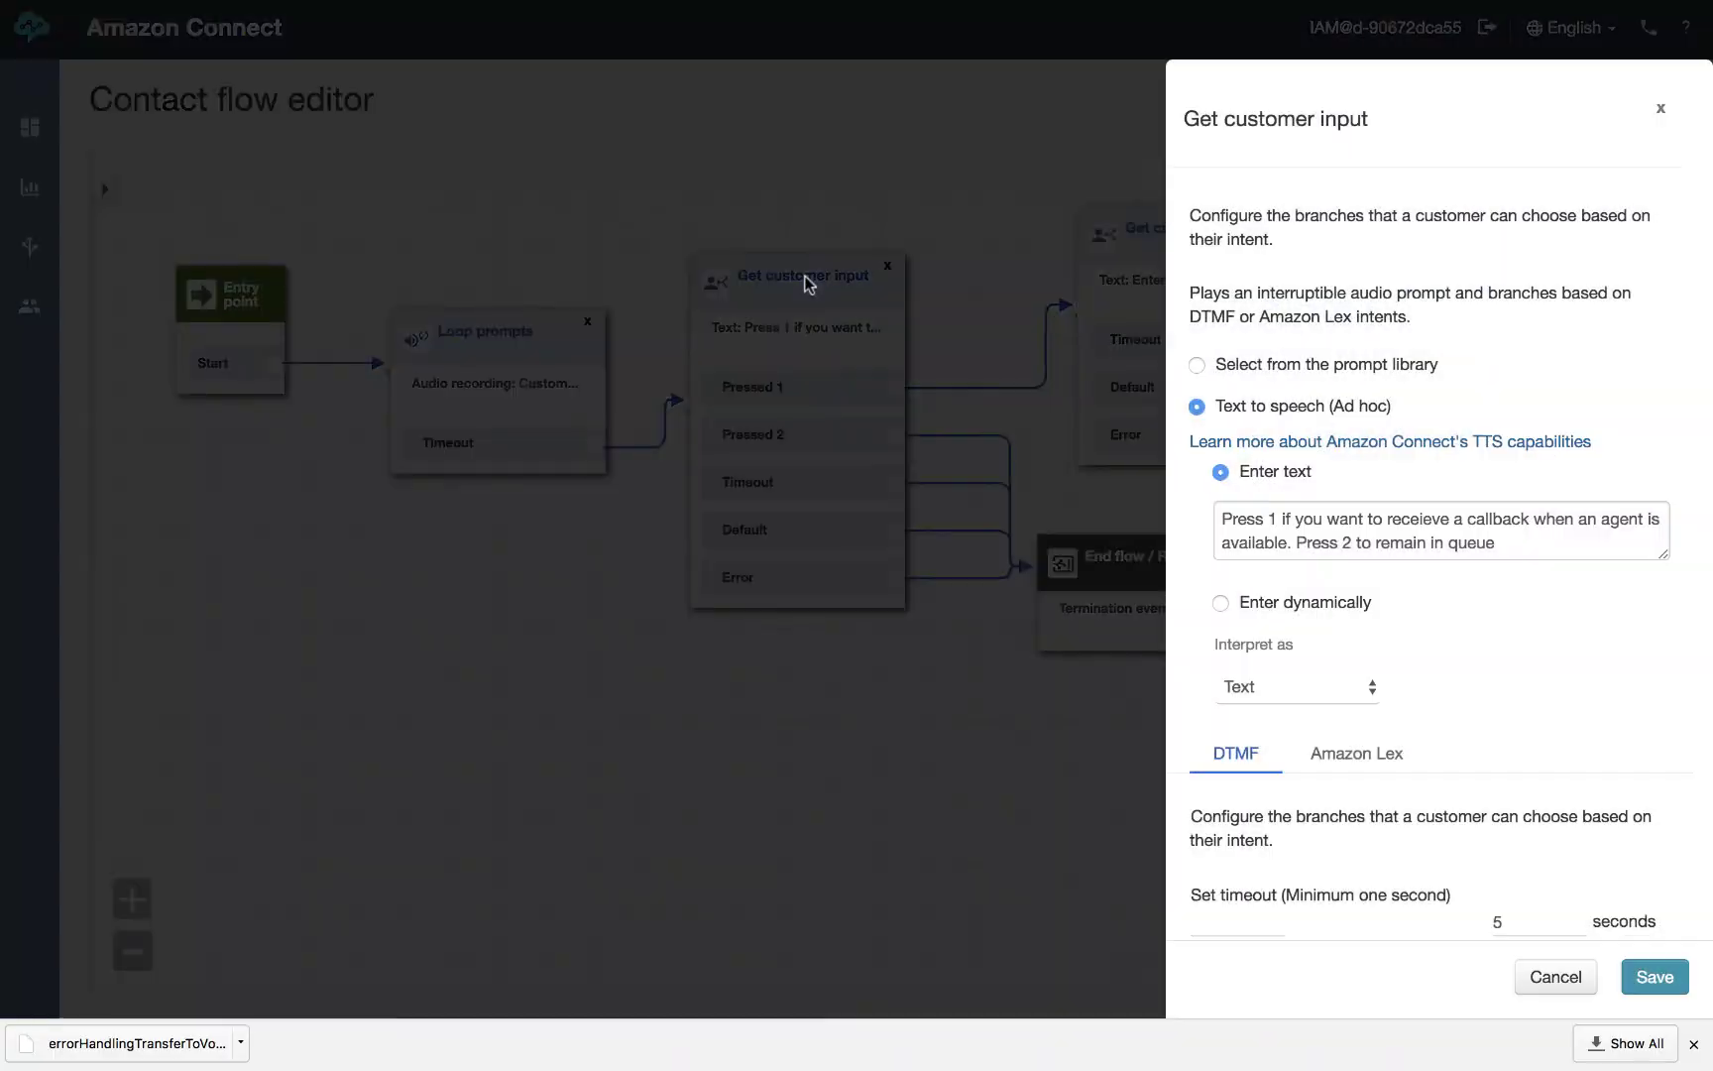
pyautogui.click(1552, 978)
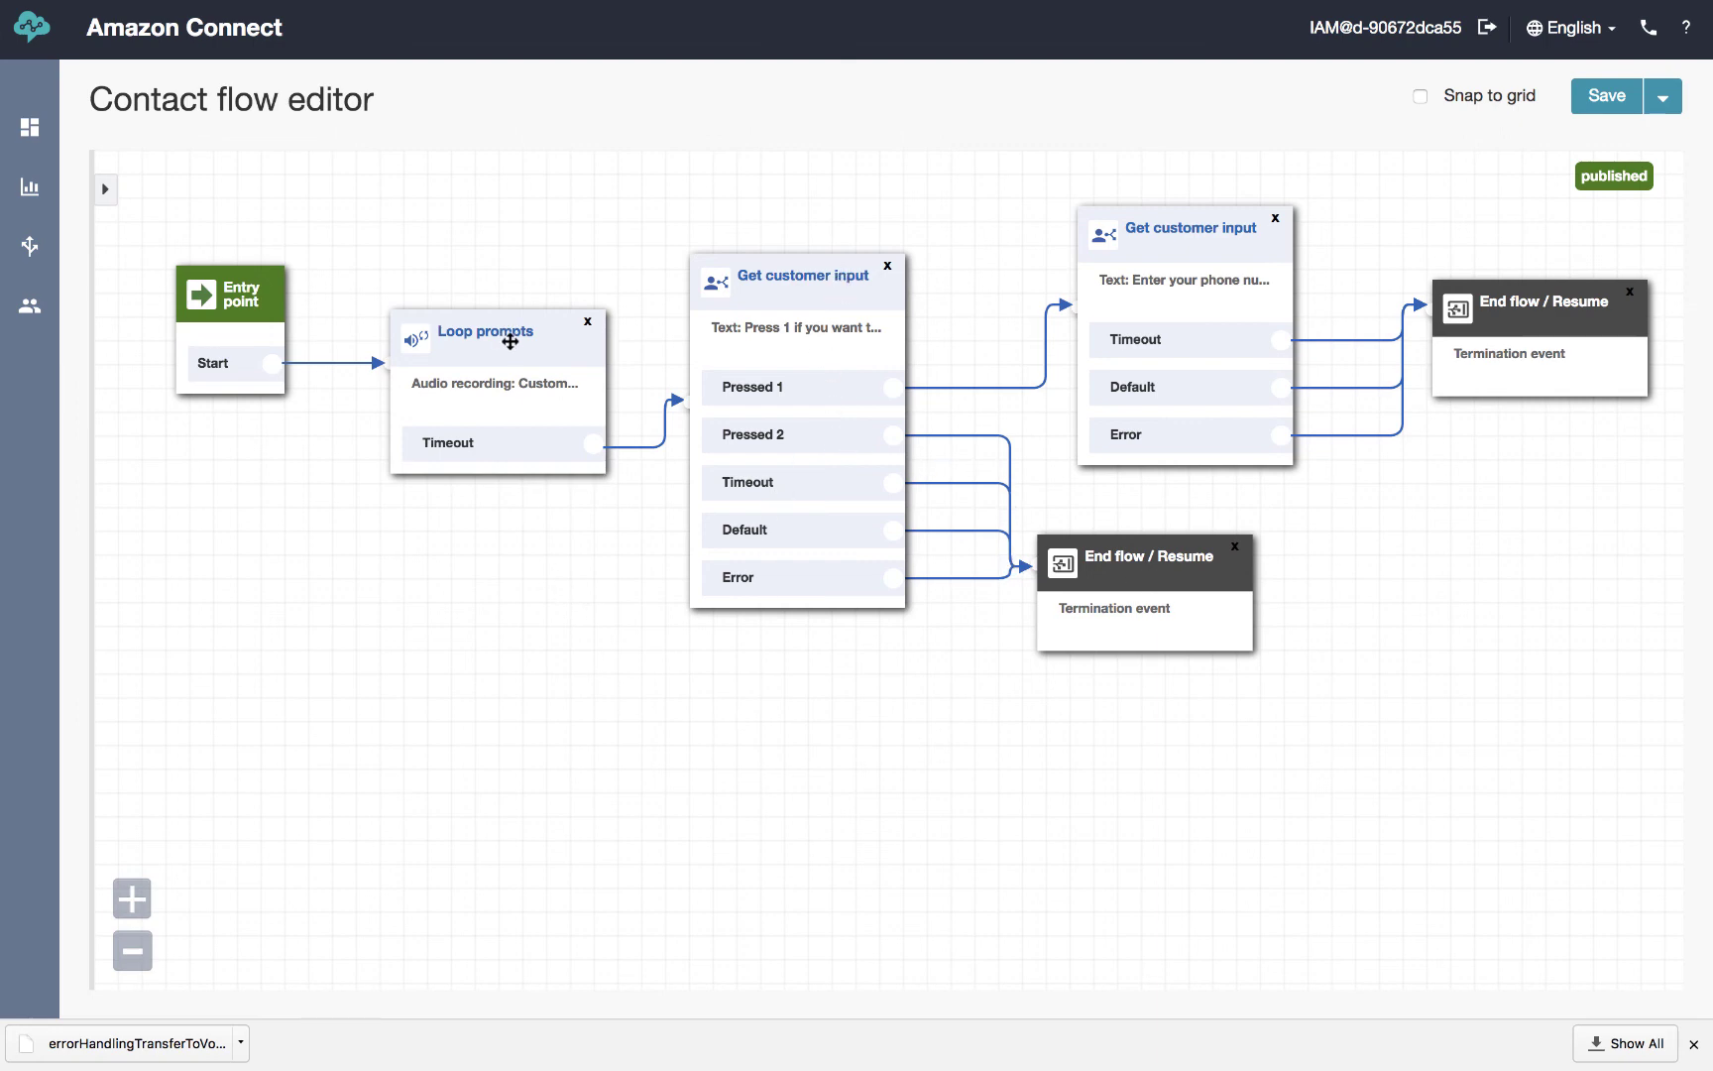
pyautogui.click(511, 345)
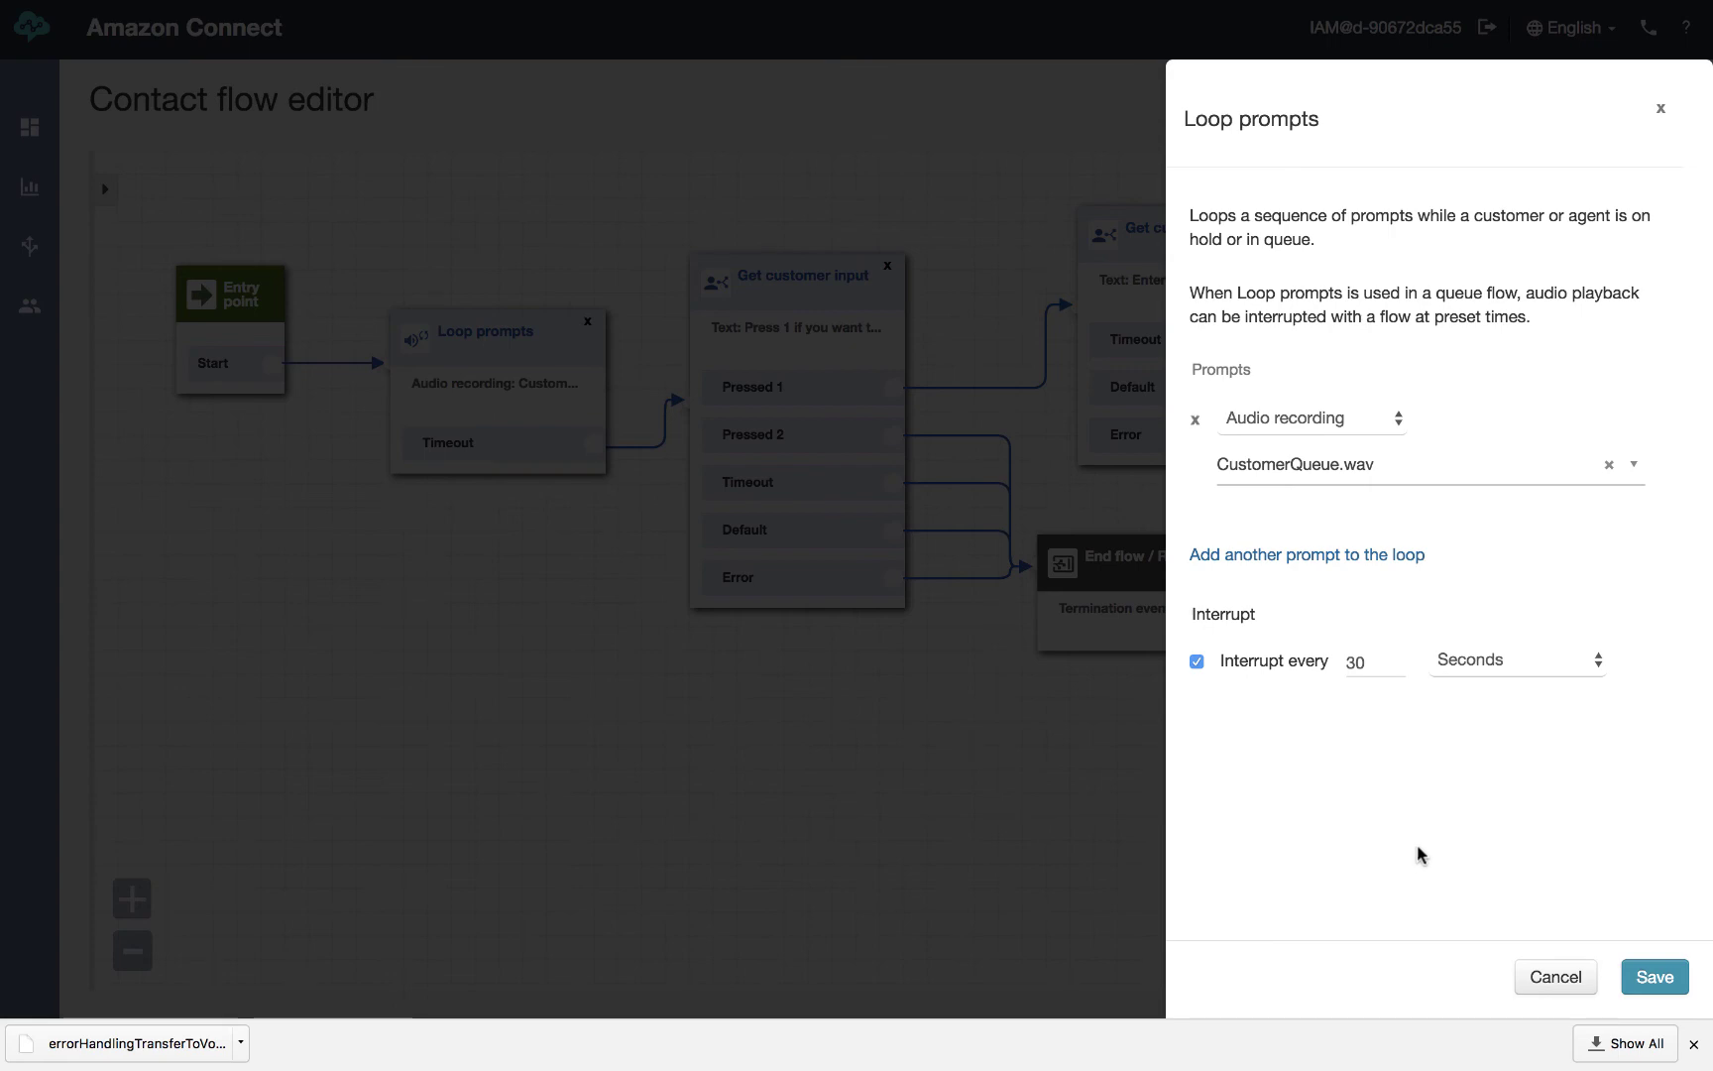
pyautogui.click(1556, 977)
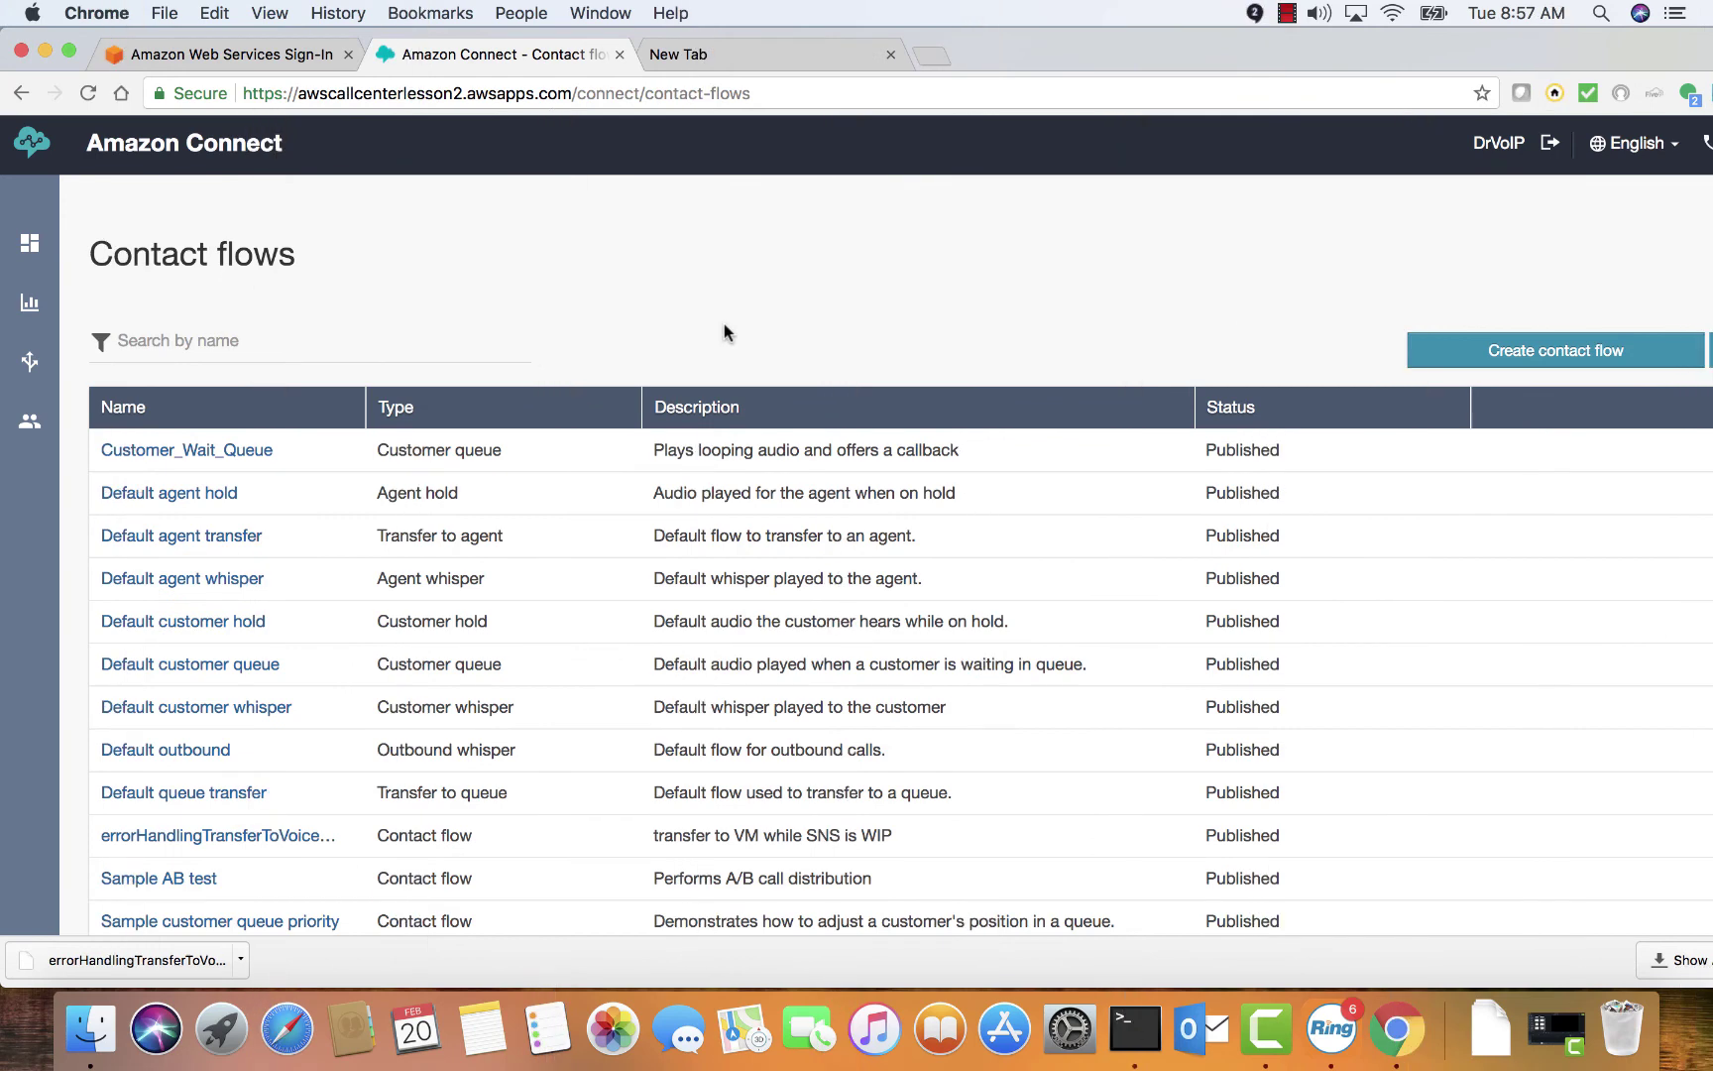
pyautogui.moveTo(32, 373)
# Open Step 2 Main Greeting, hide the block library, and check the Sales Set queue block's queue
pyautogui.scroll(-2, 559, 385)
pyautogui.scroll(-10, 559, 377)
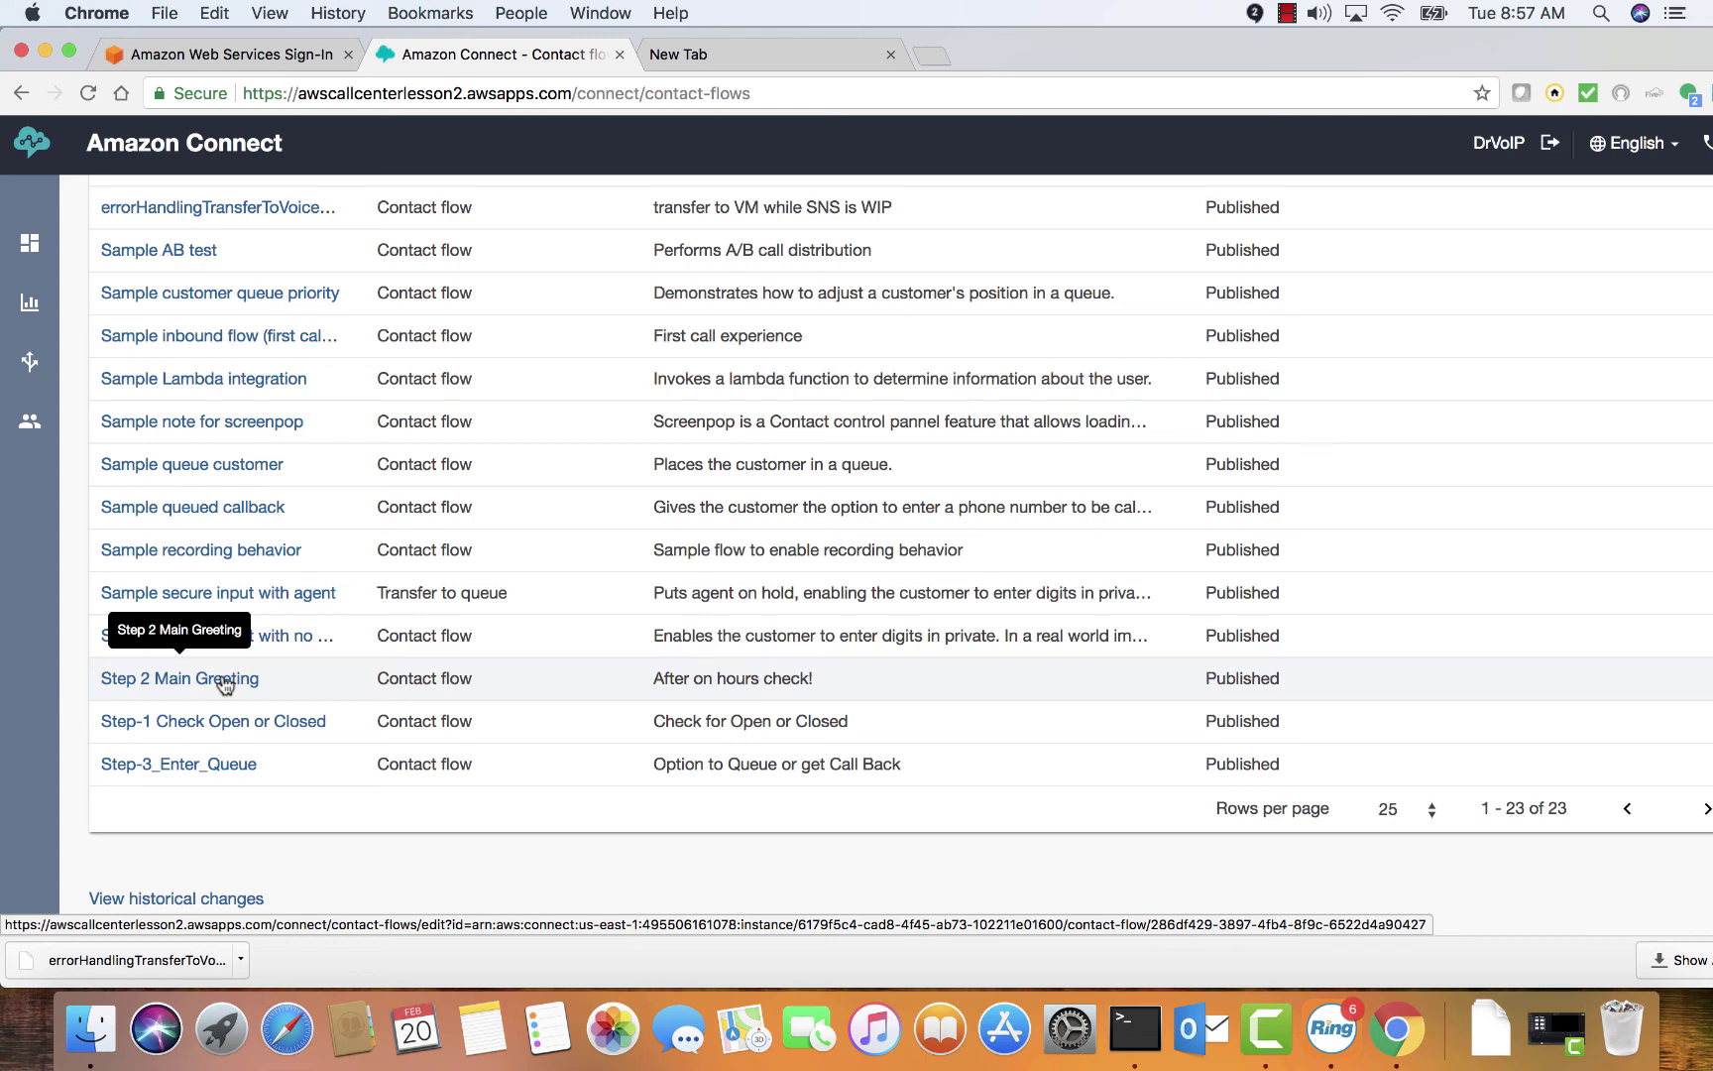
pyautogui.click(225, 680)
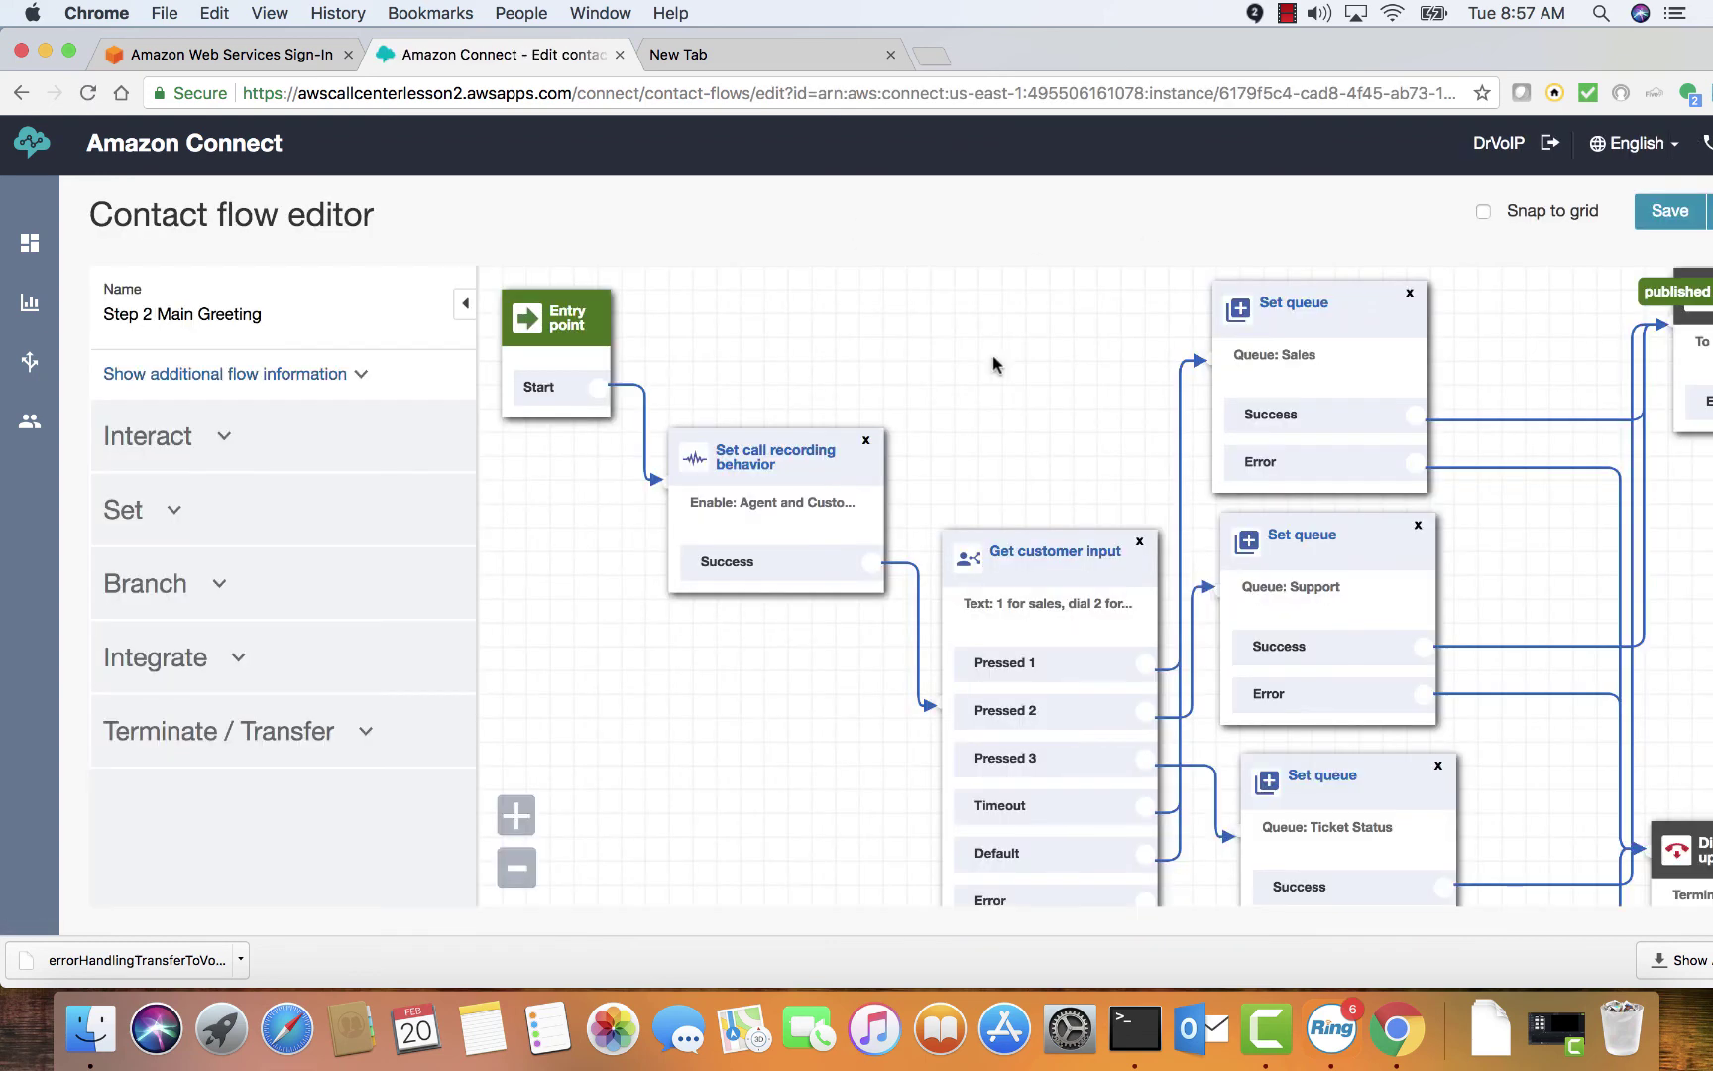
pyautogui.click(465, 303)
pyautogui.click(892, 297)
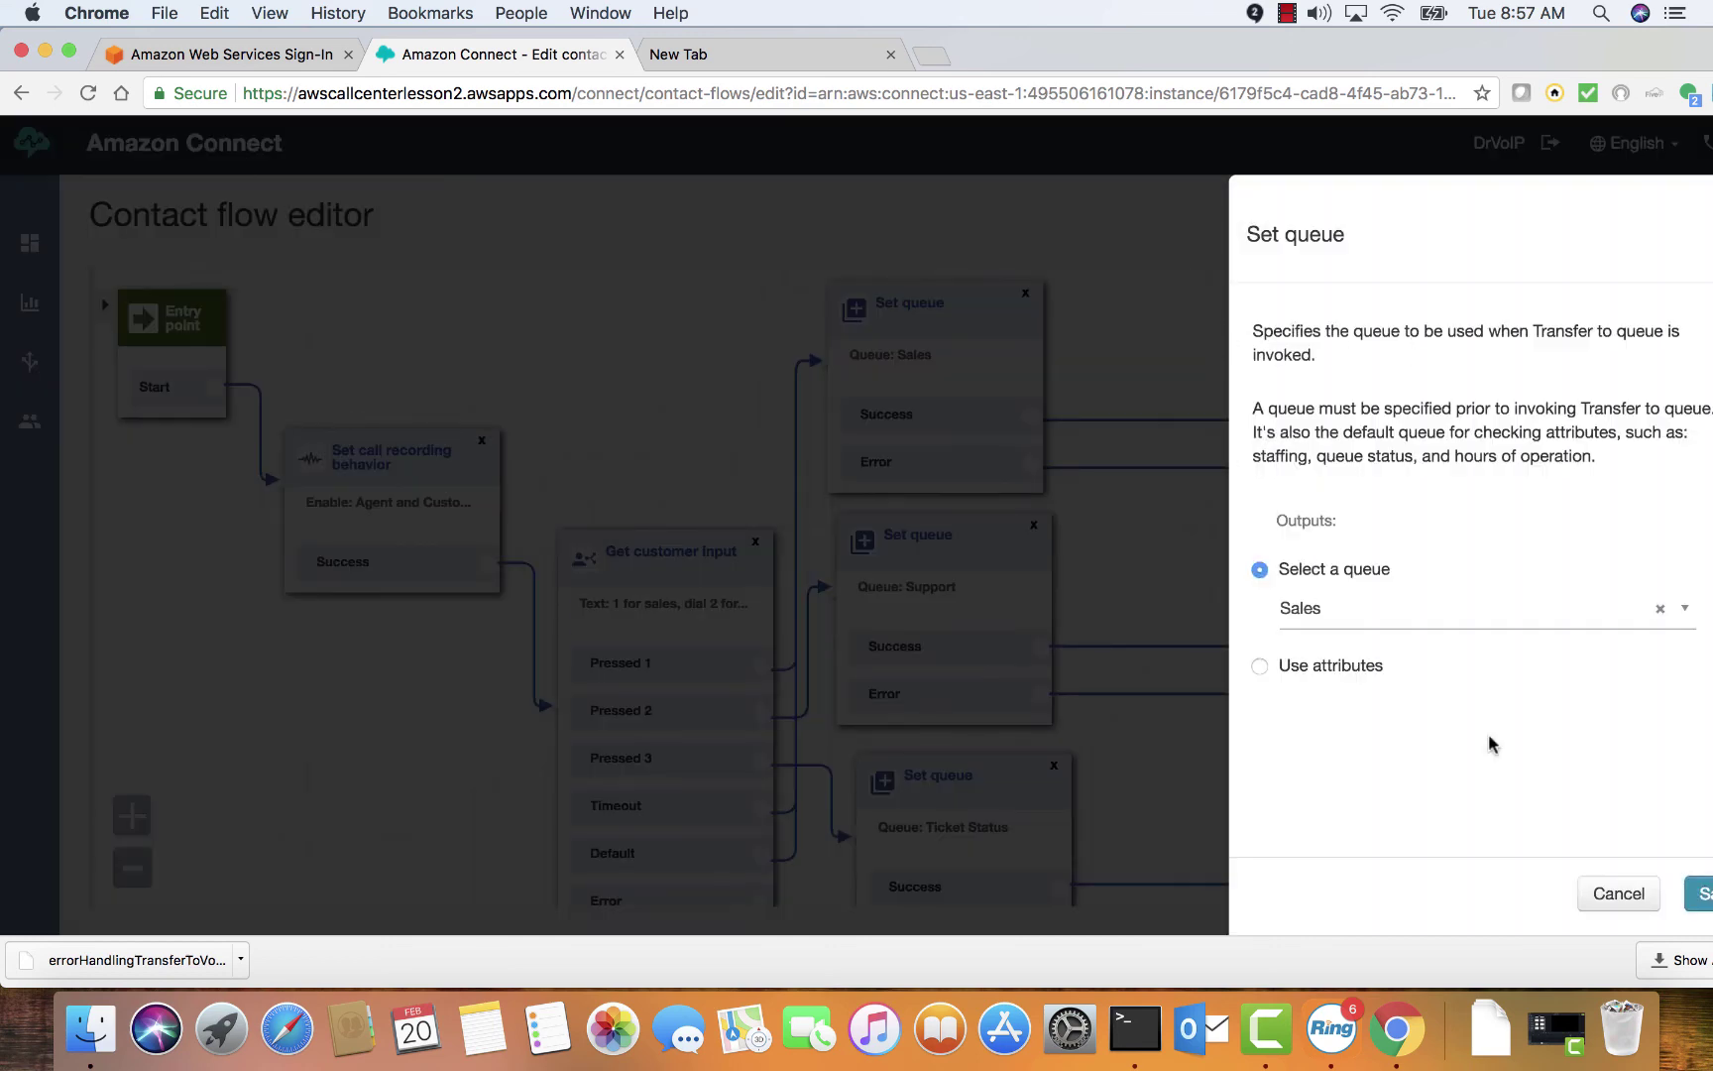
pyautogui.click(1619, 893)
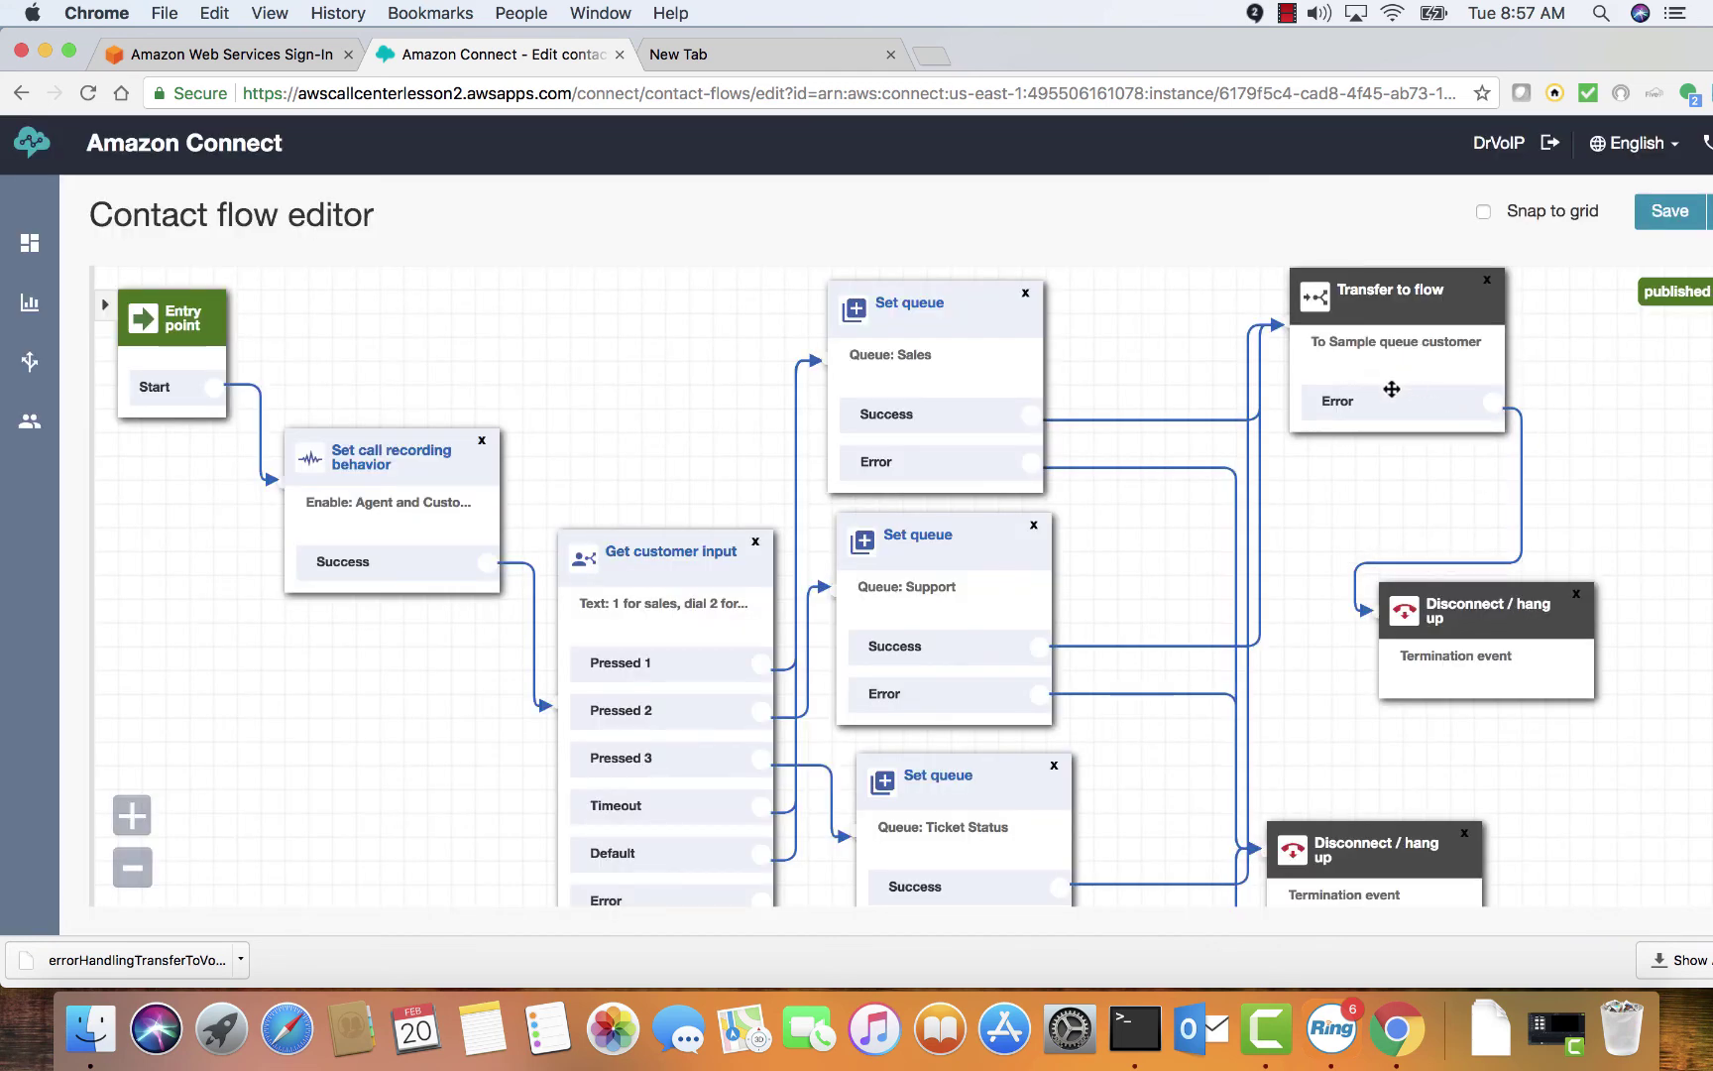
# Set the Transfer to flow block's target to Step-3_Enter_Queue and save it
pyautogui.click(1390, 315)
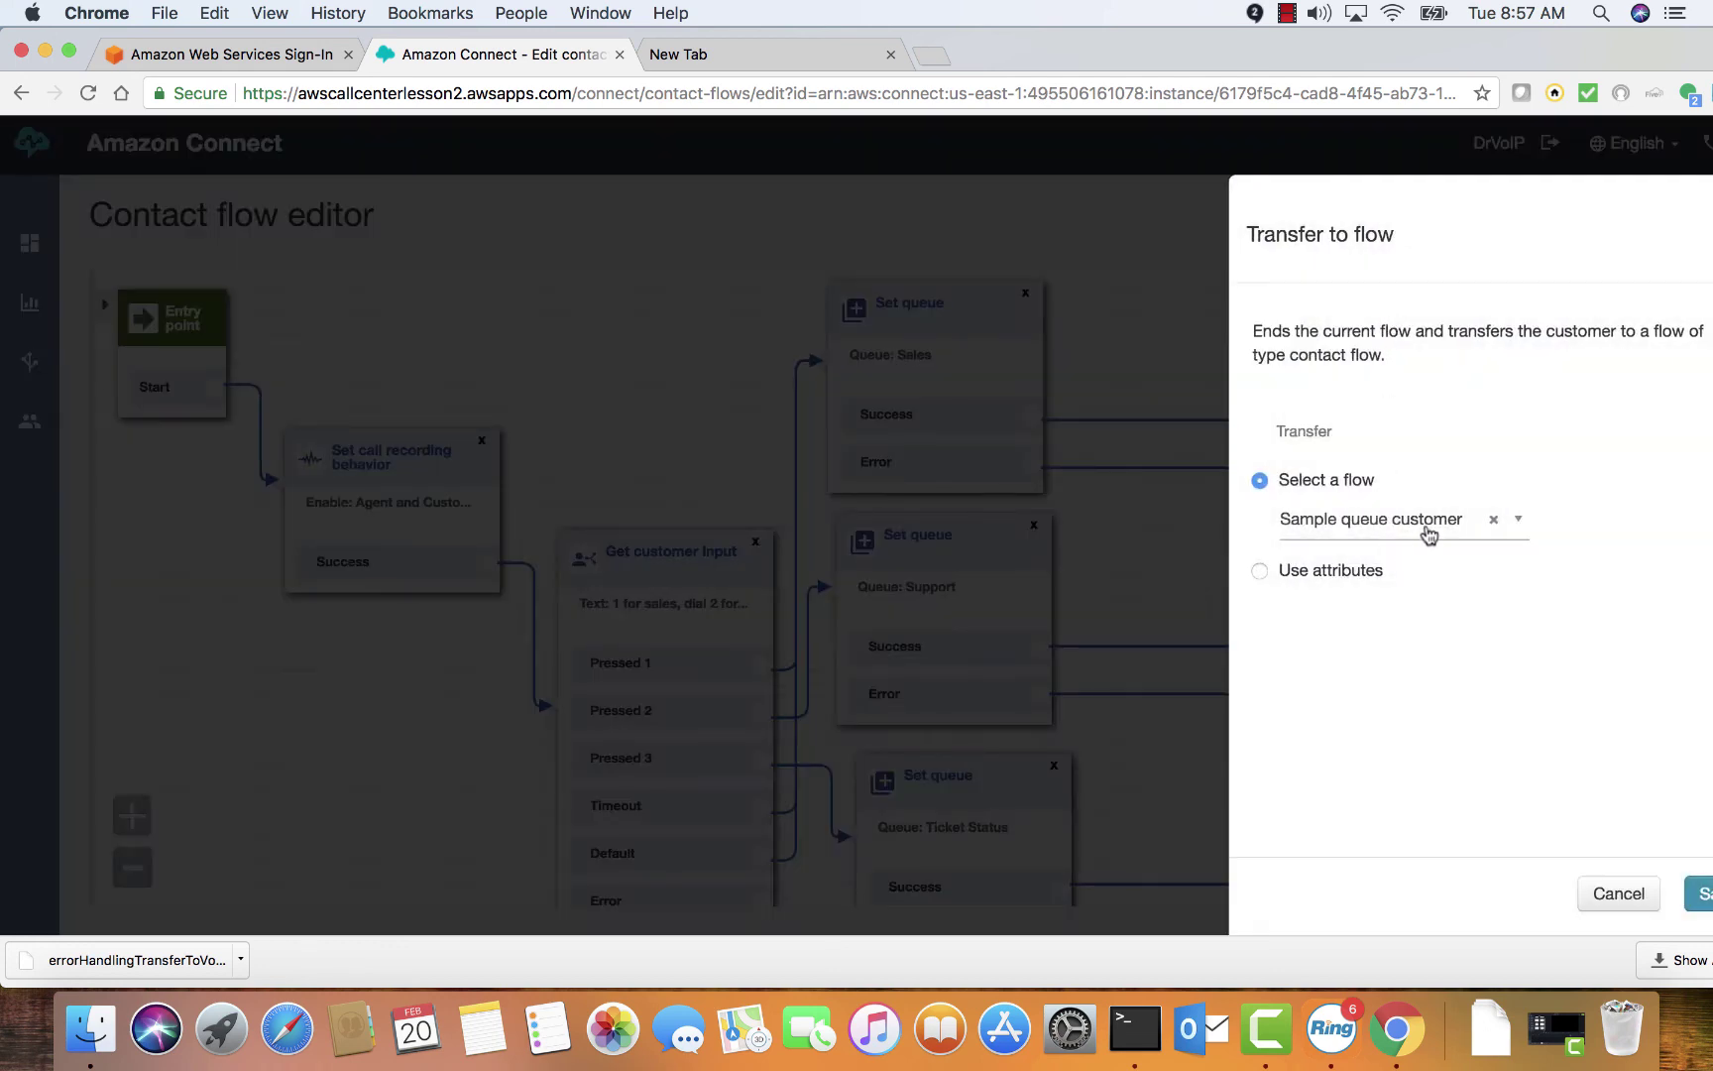
pyautogui.click(1484, 529)
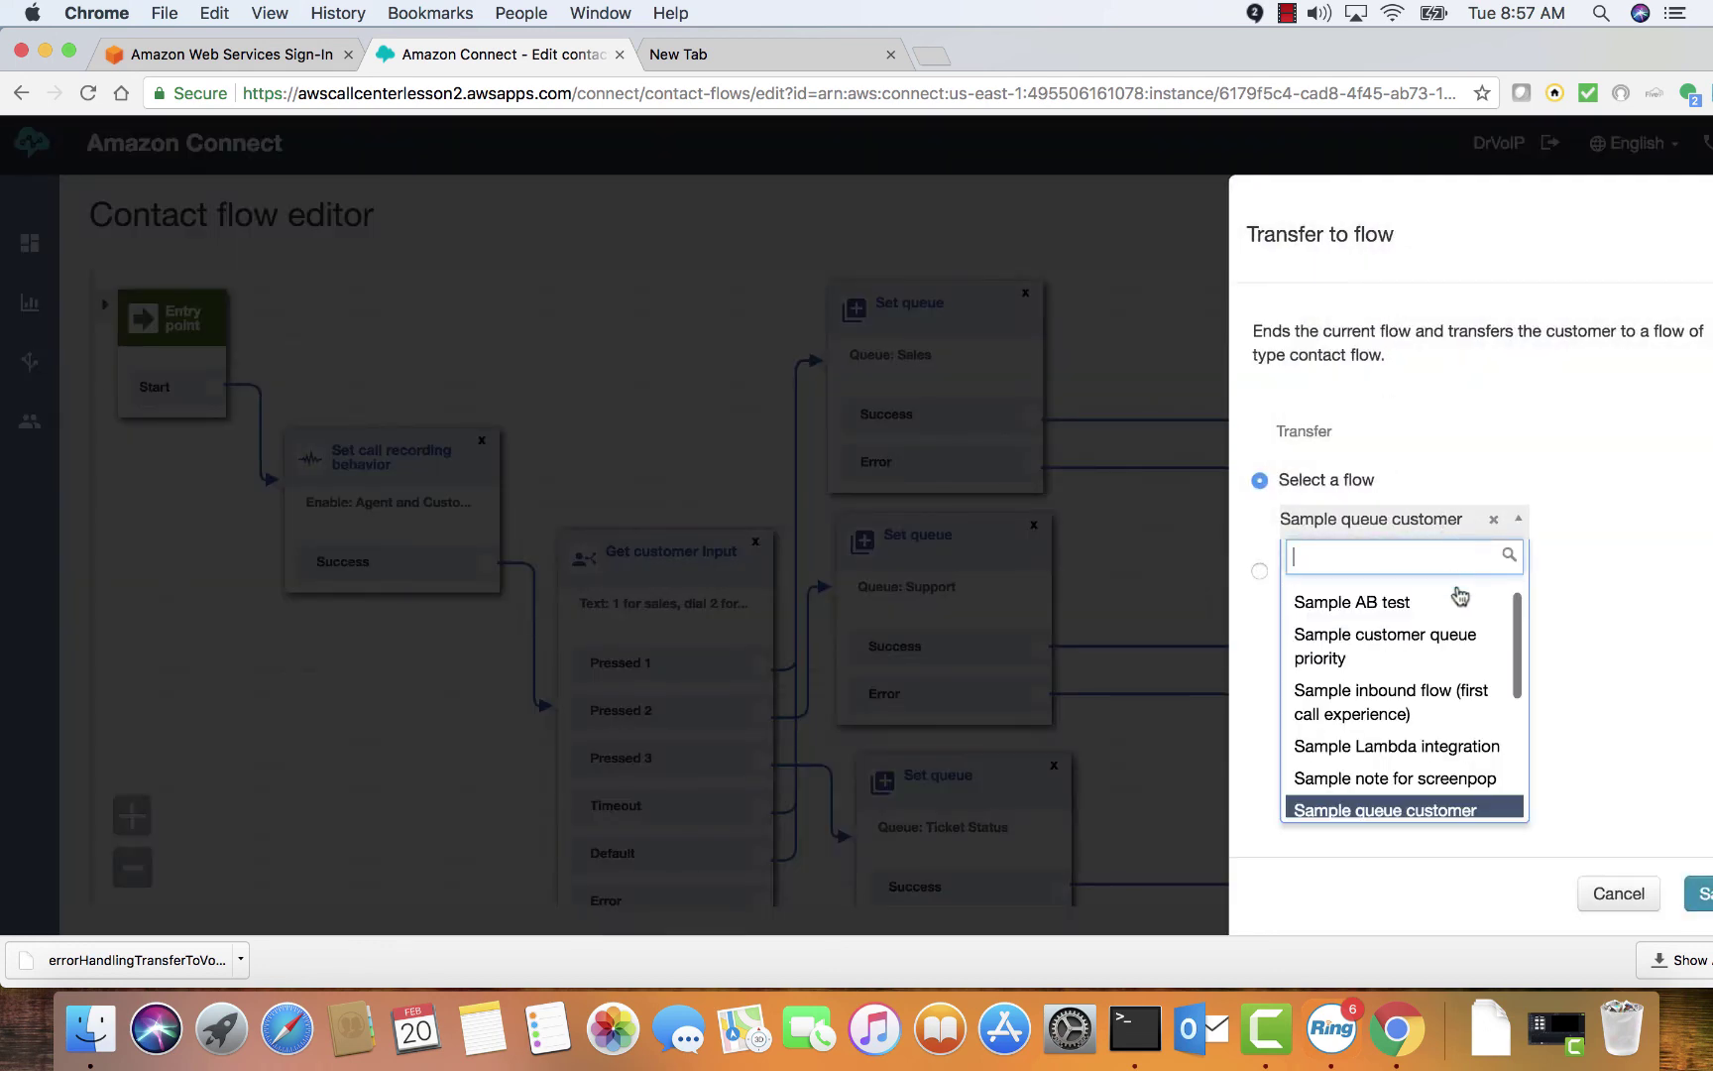
pyautogui.scroll(2, 1487, 625)
pyautogui.moveTo(1516, 649); pyautogui.dragTo(1516, 773)
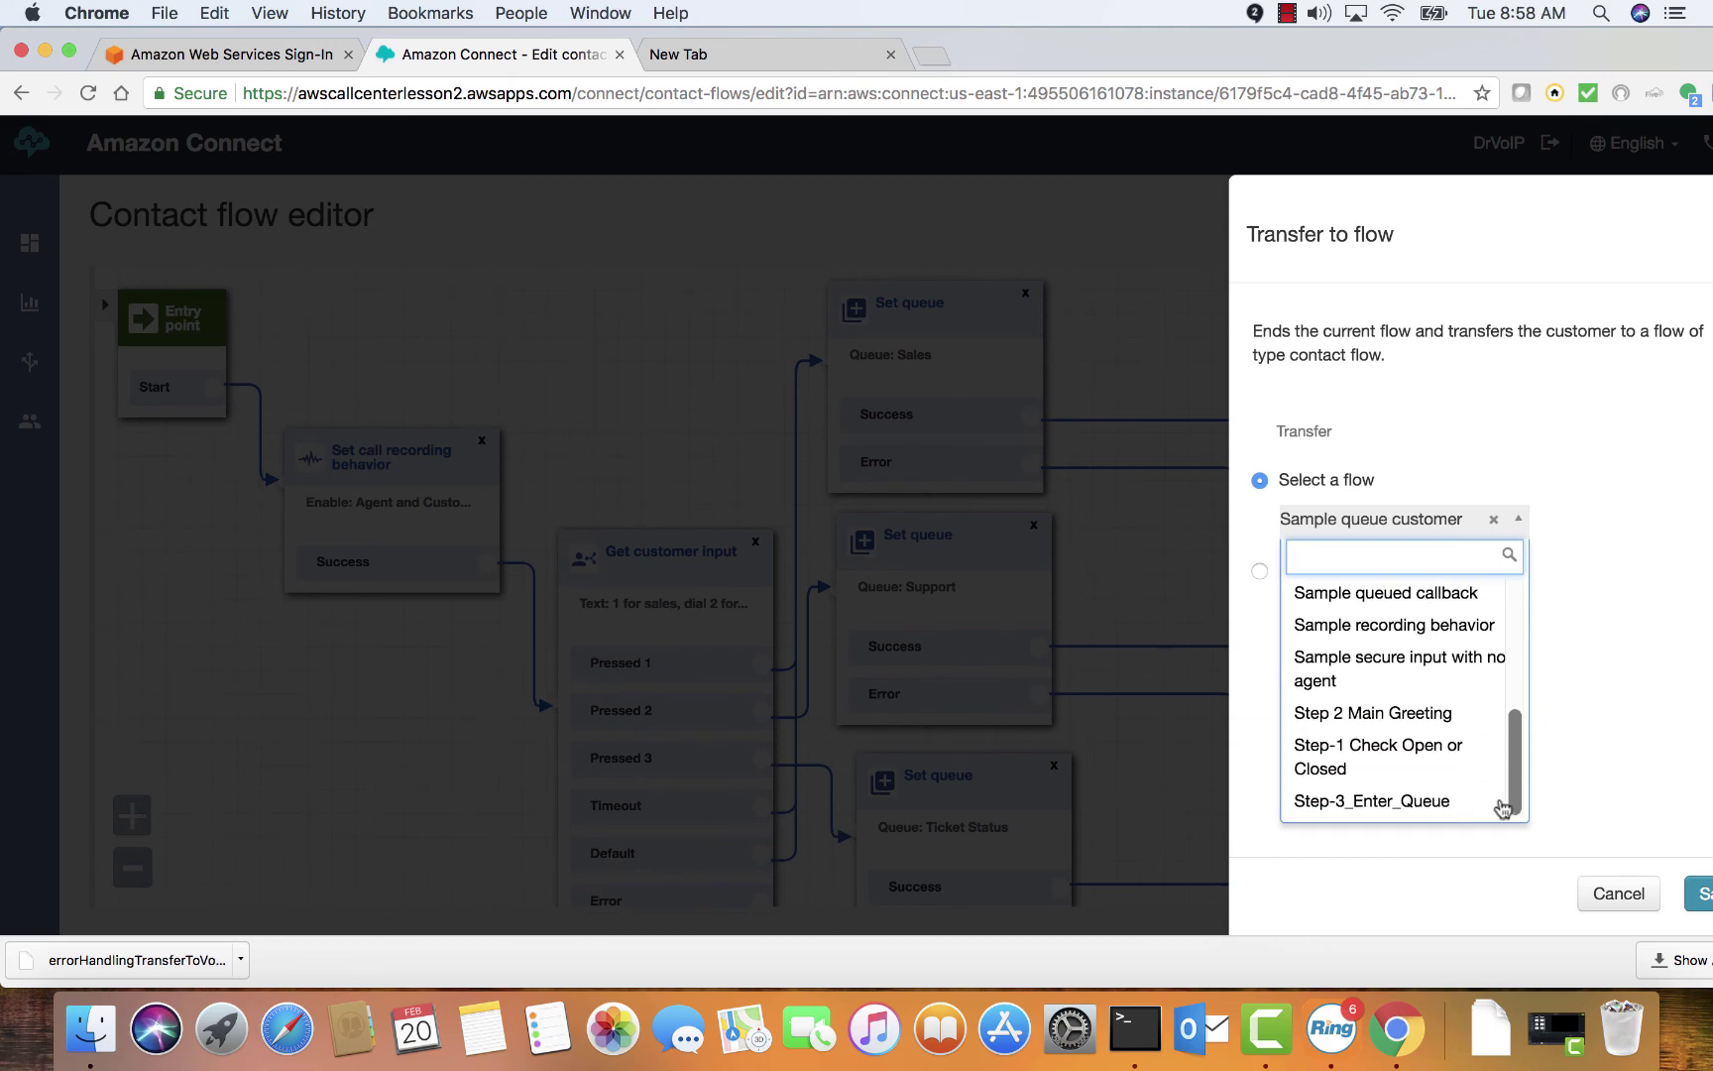
pyautogui.click(1443, 811)
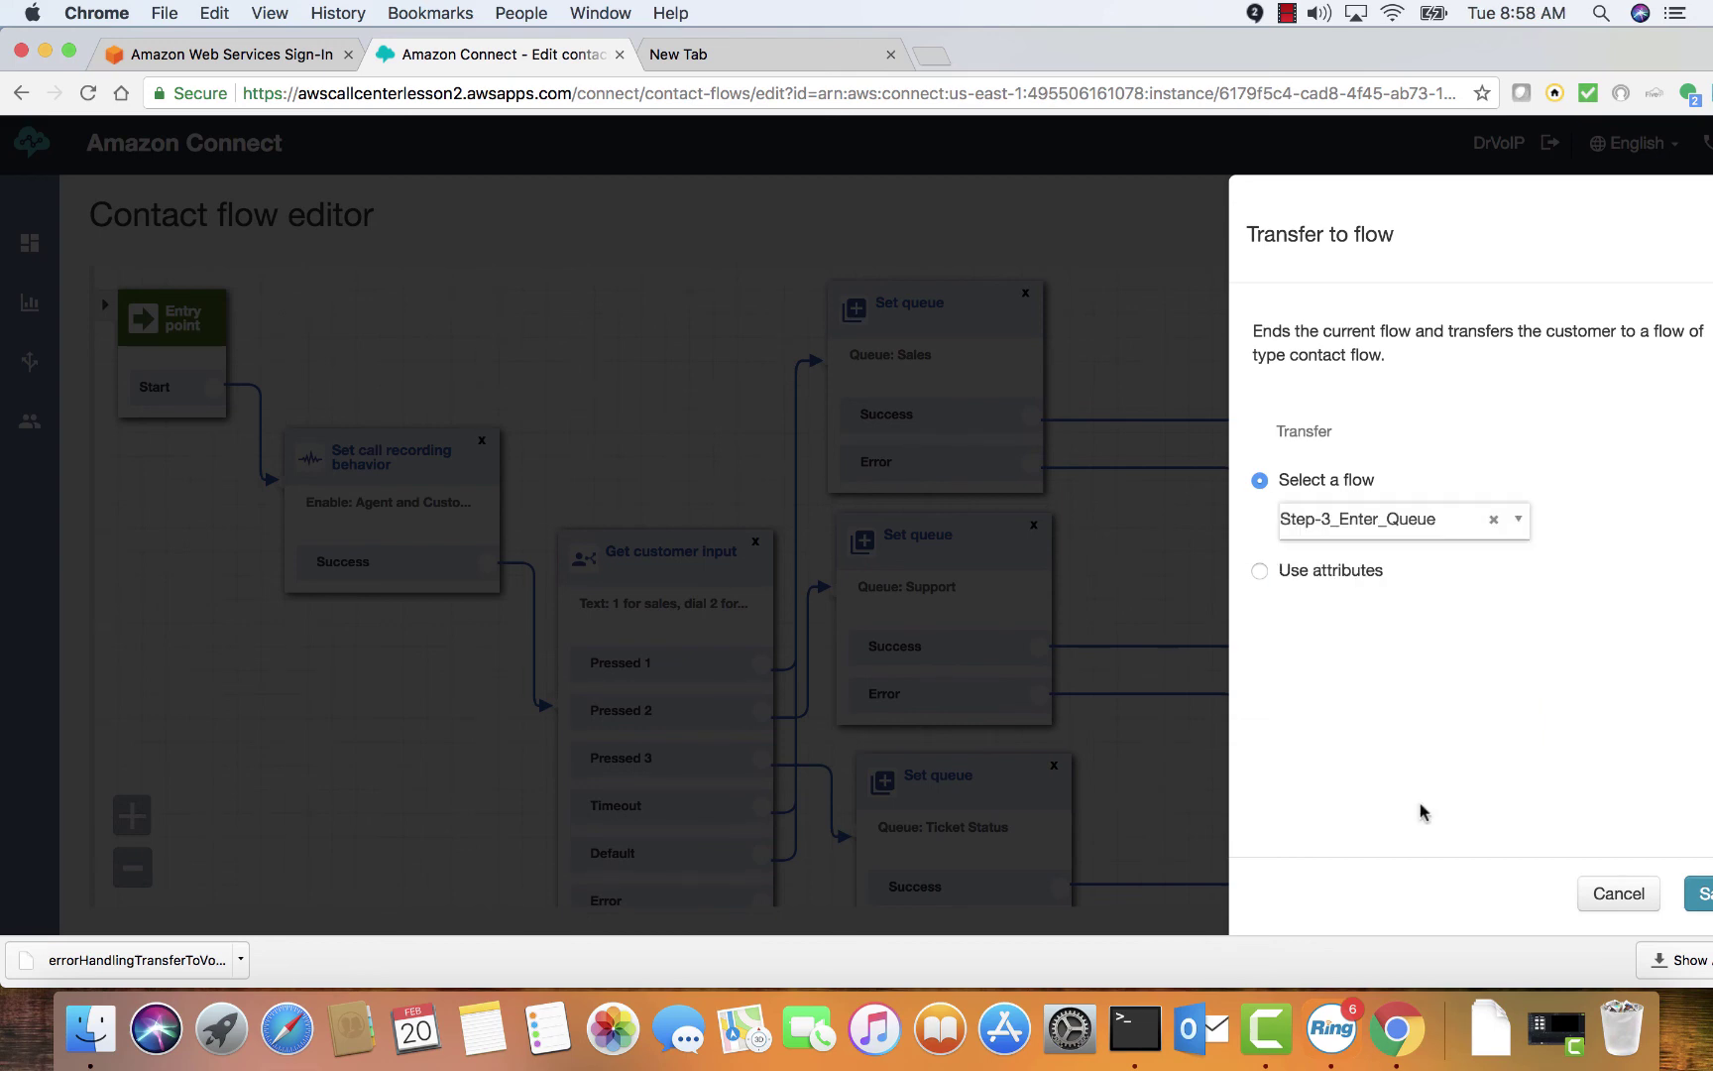
pyautogui.click(1699, 893)
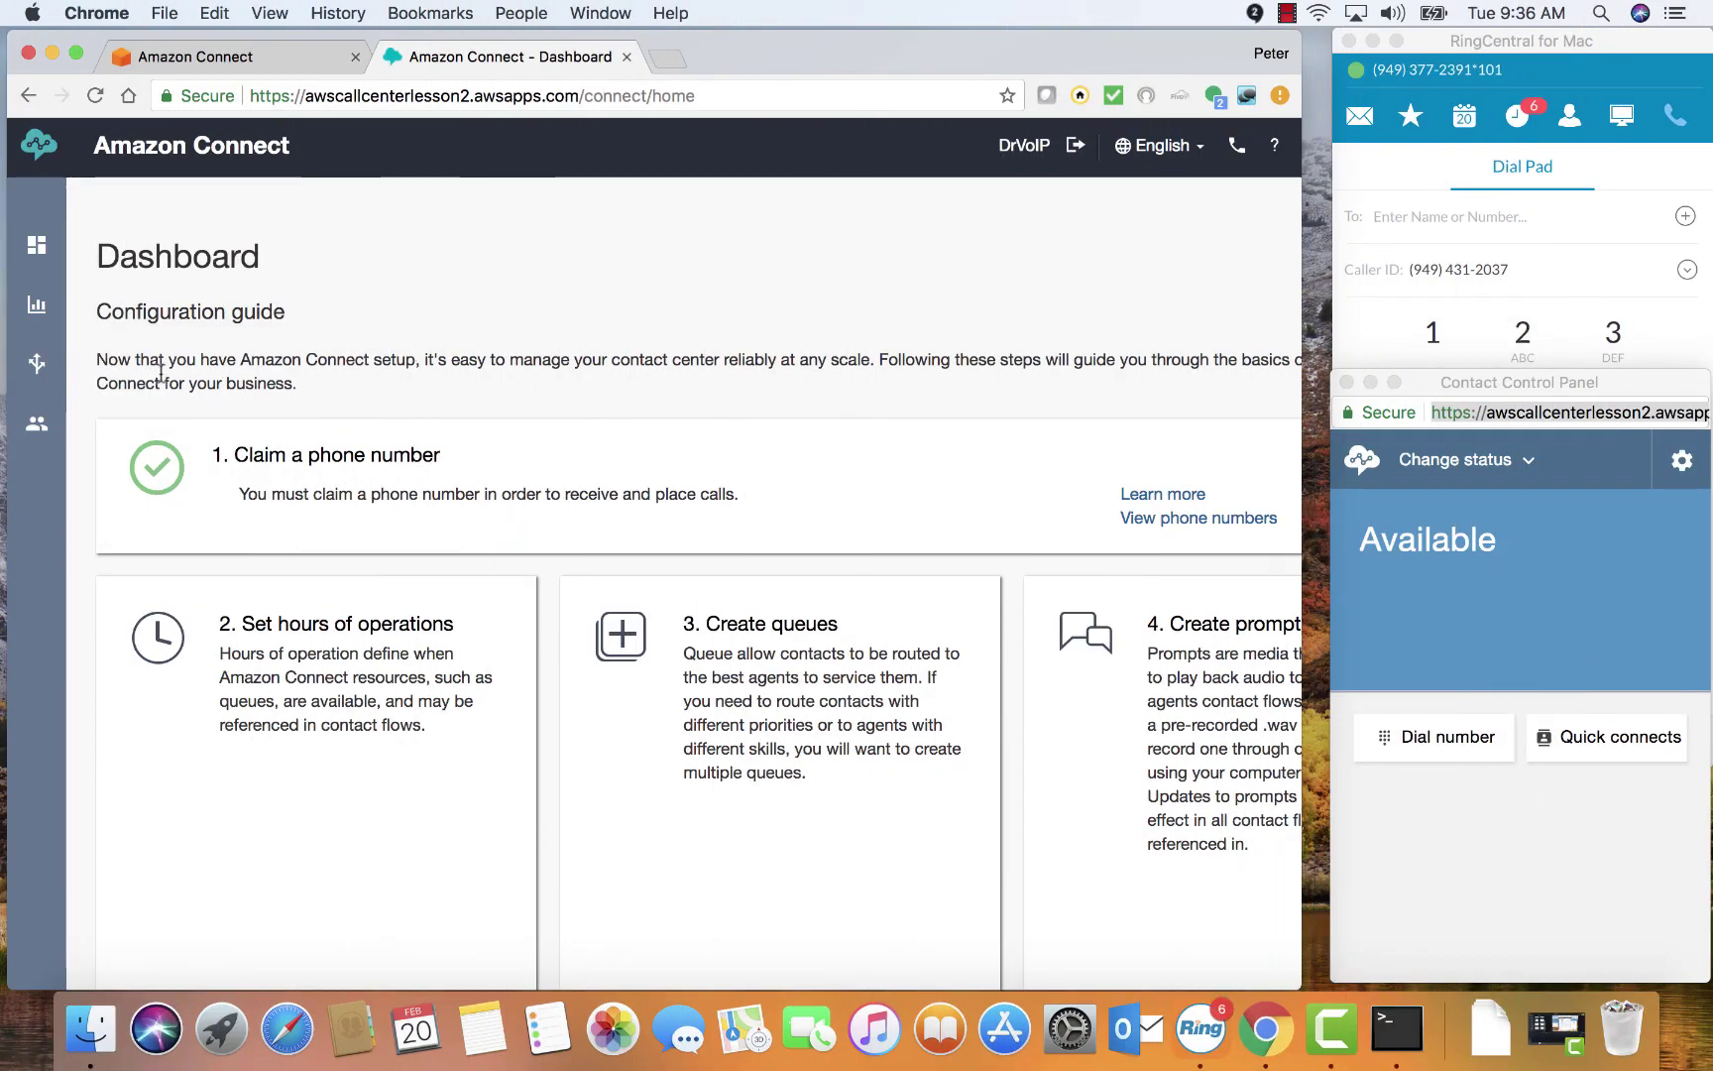
# Open Basic Routing Profile under Users > Routing profiles and check its four priority-1 queues
pyautogui.moveTo(32, 367)
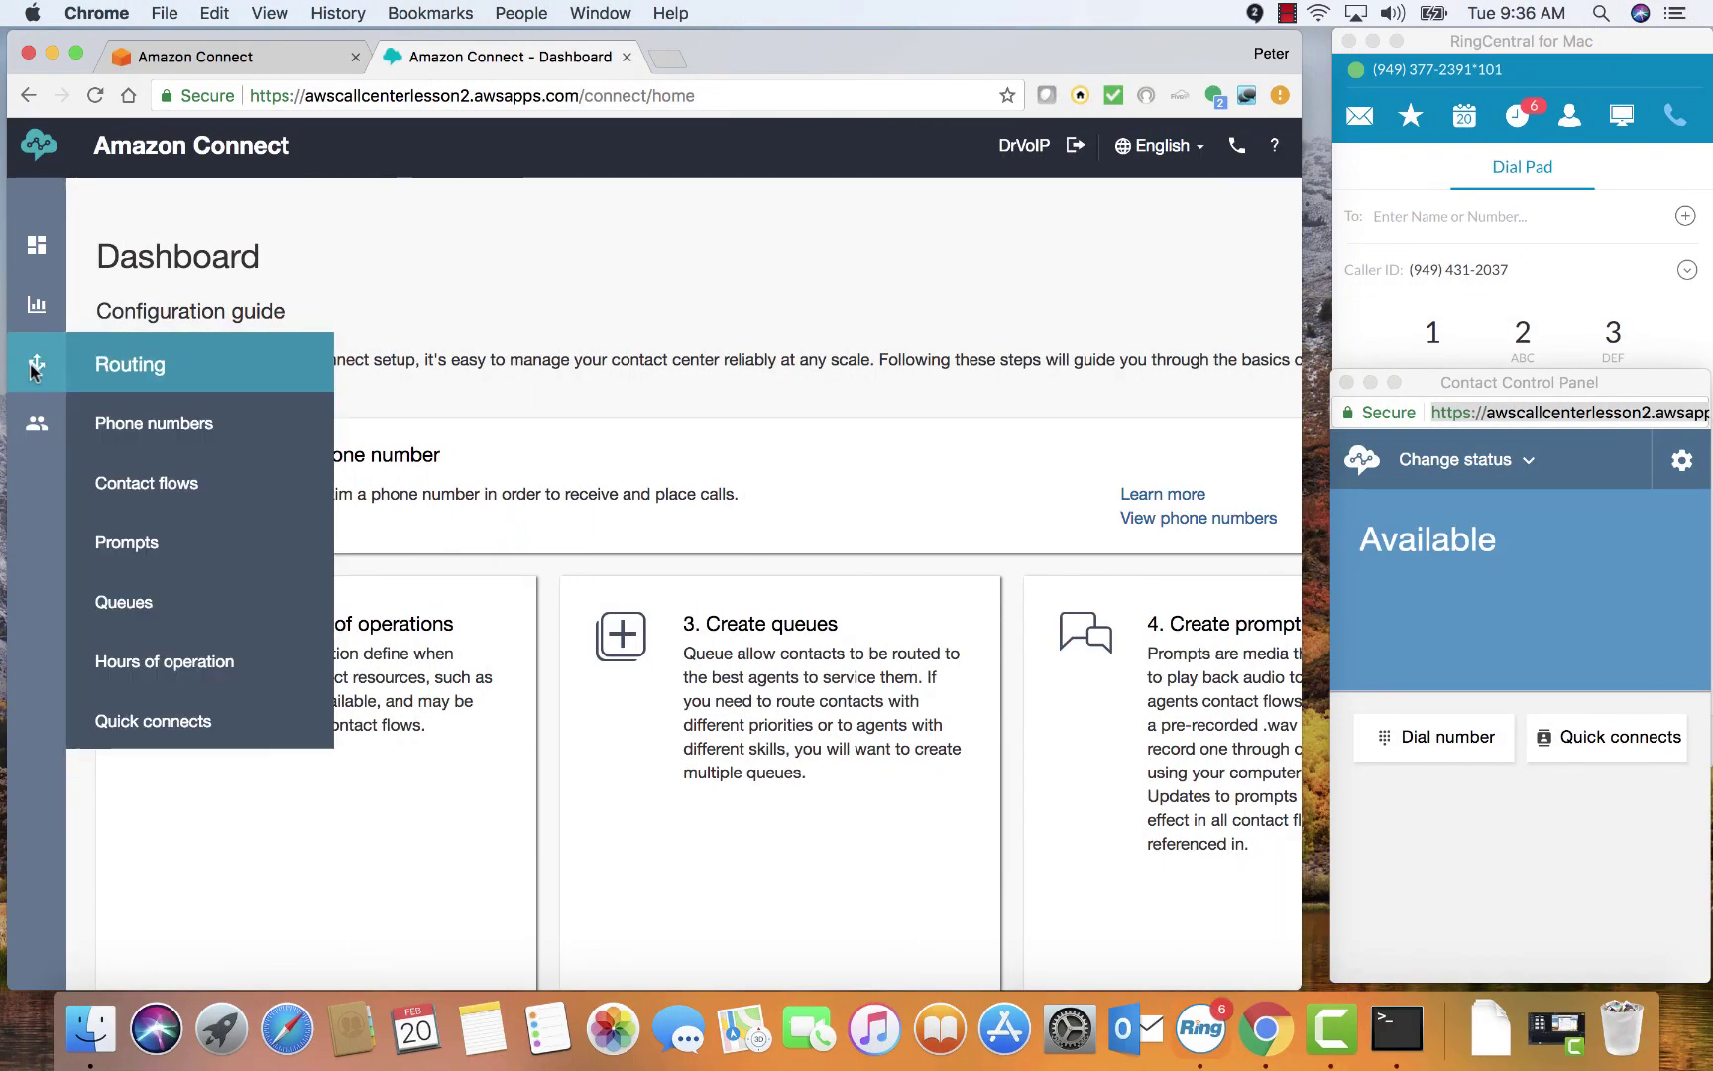
pyautogui.moveTo(42, 424)
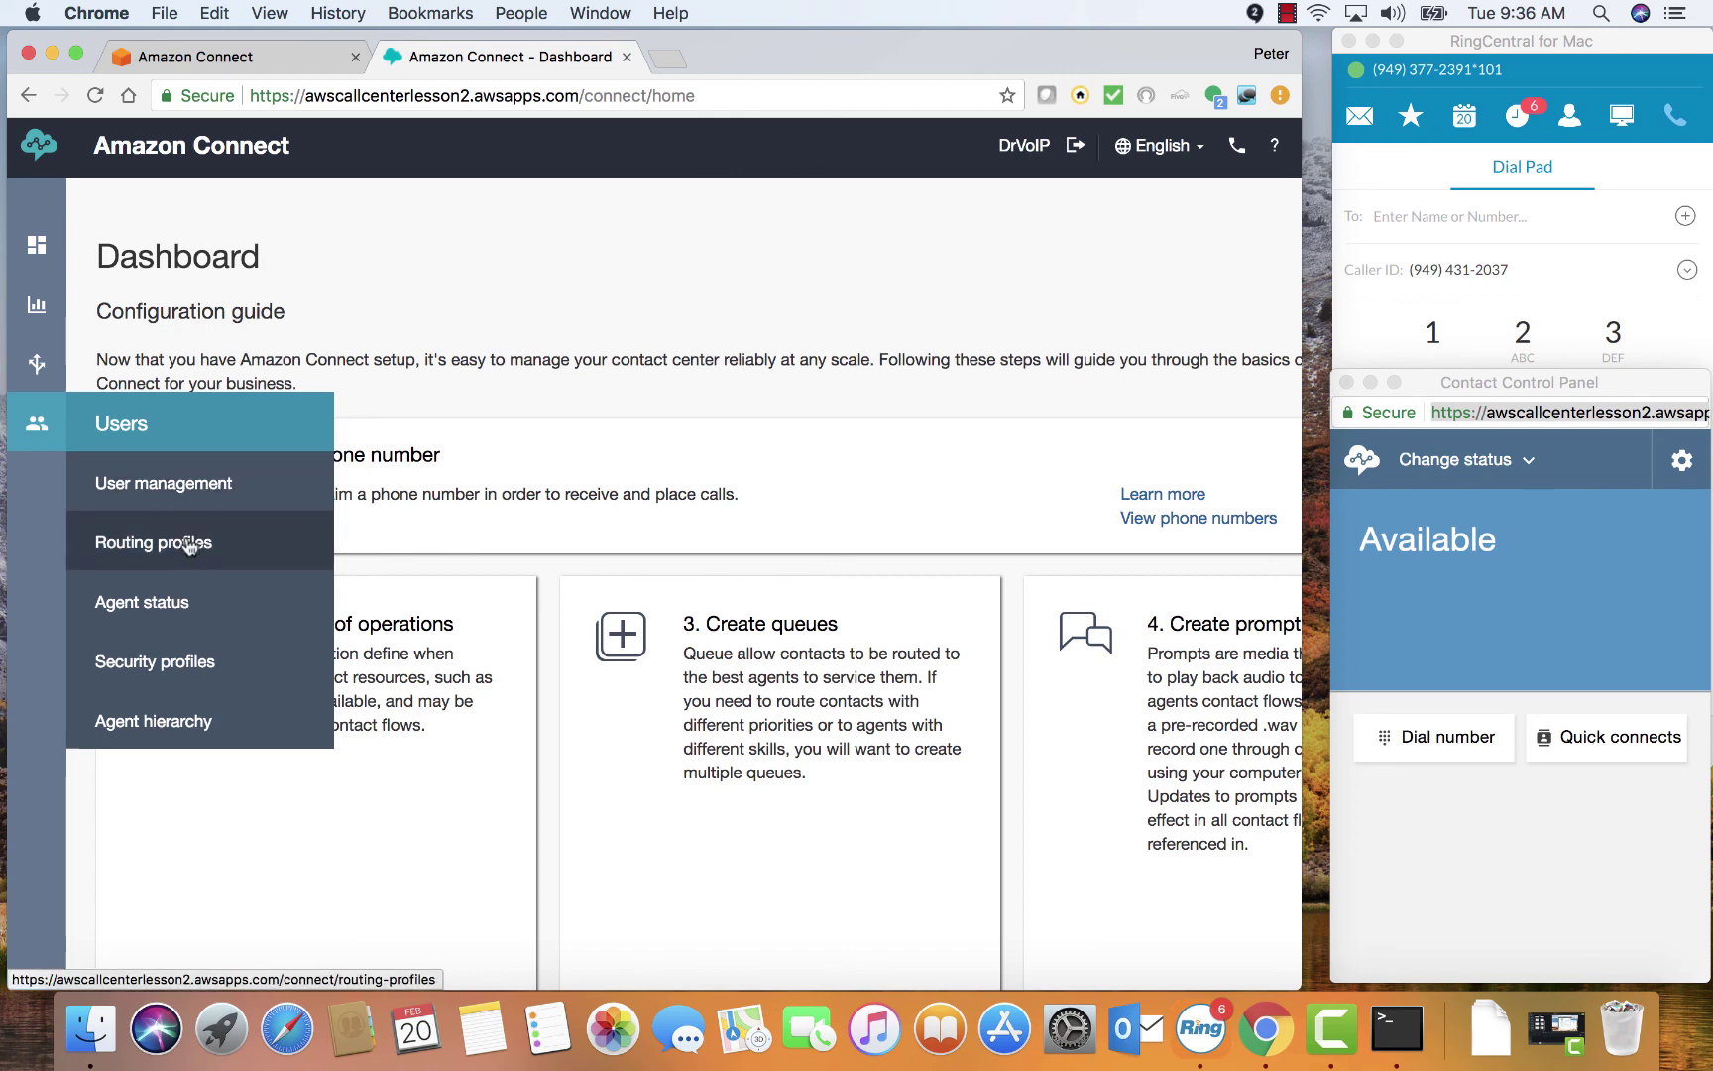
pyautogui.click(188, 546)
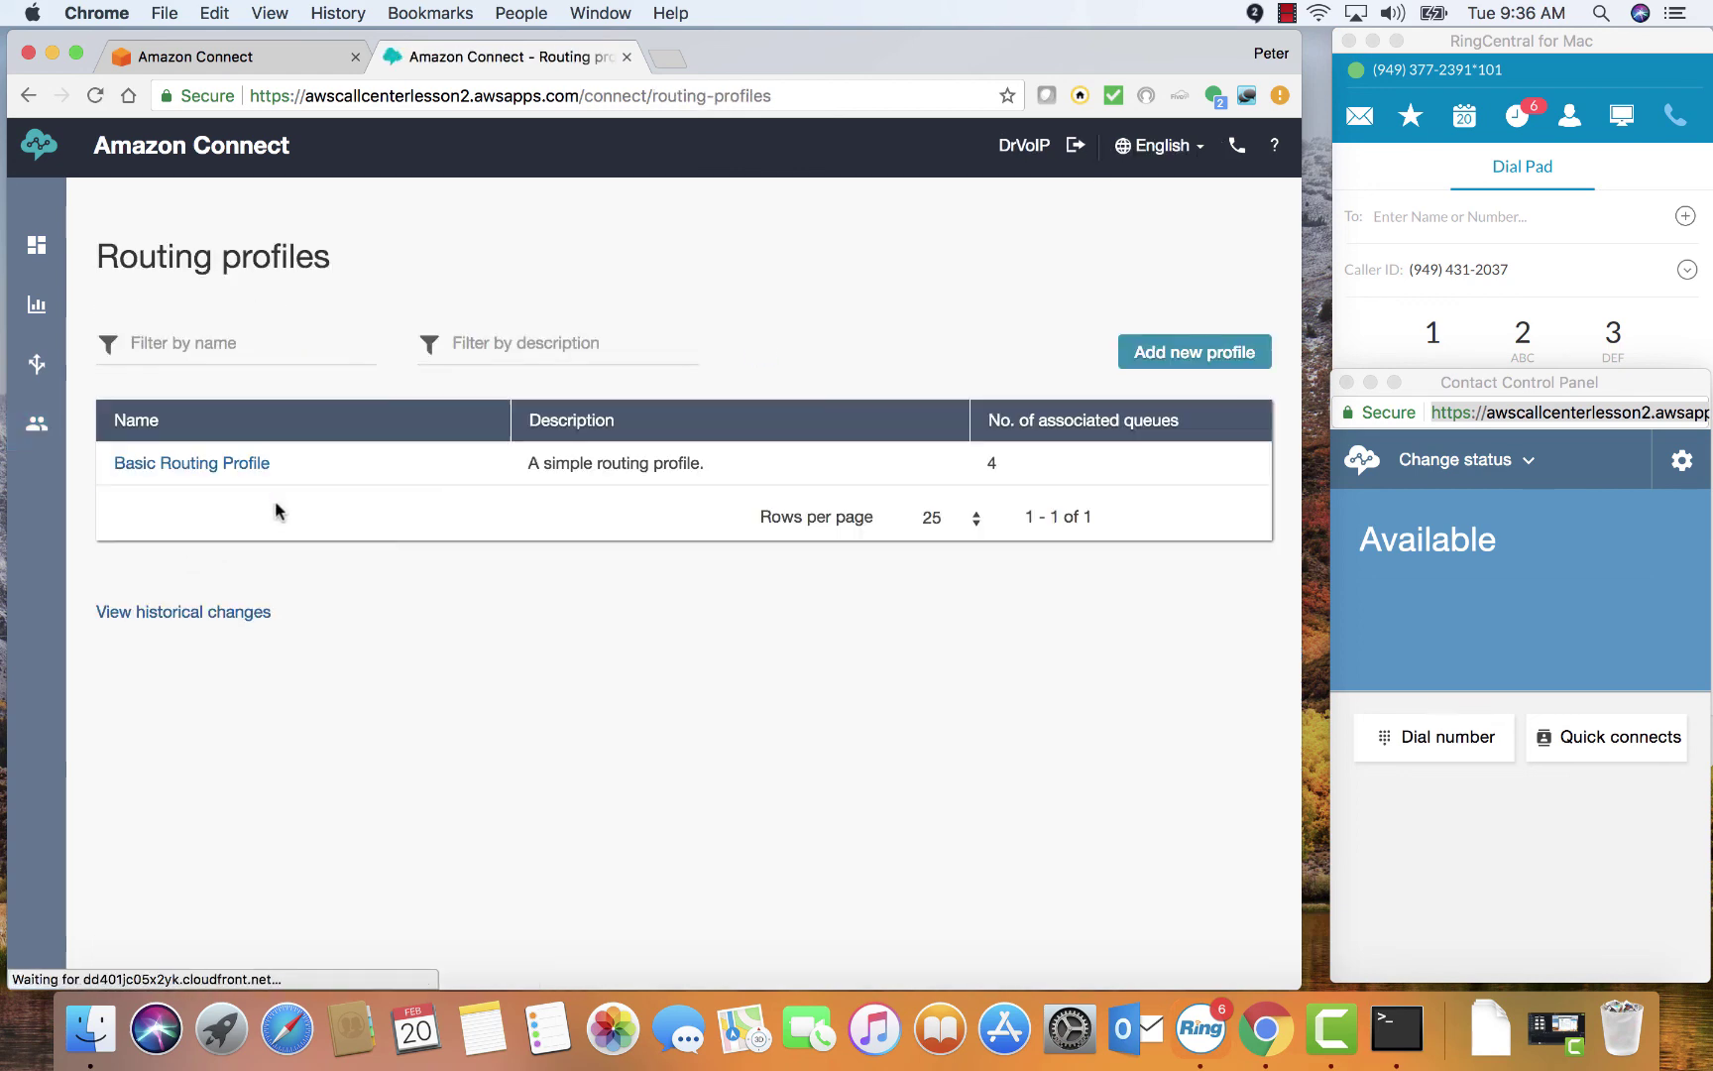
pyautogui.click(238, 464)
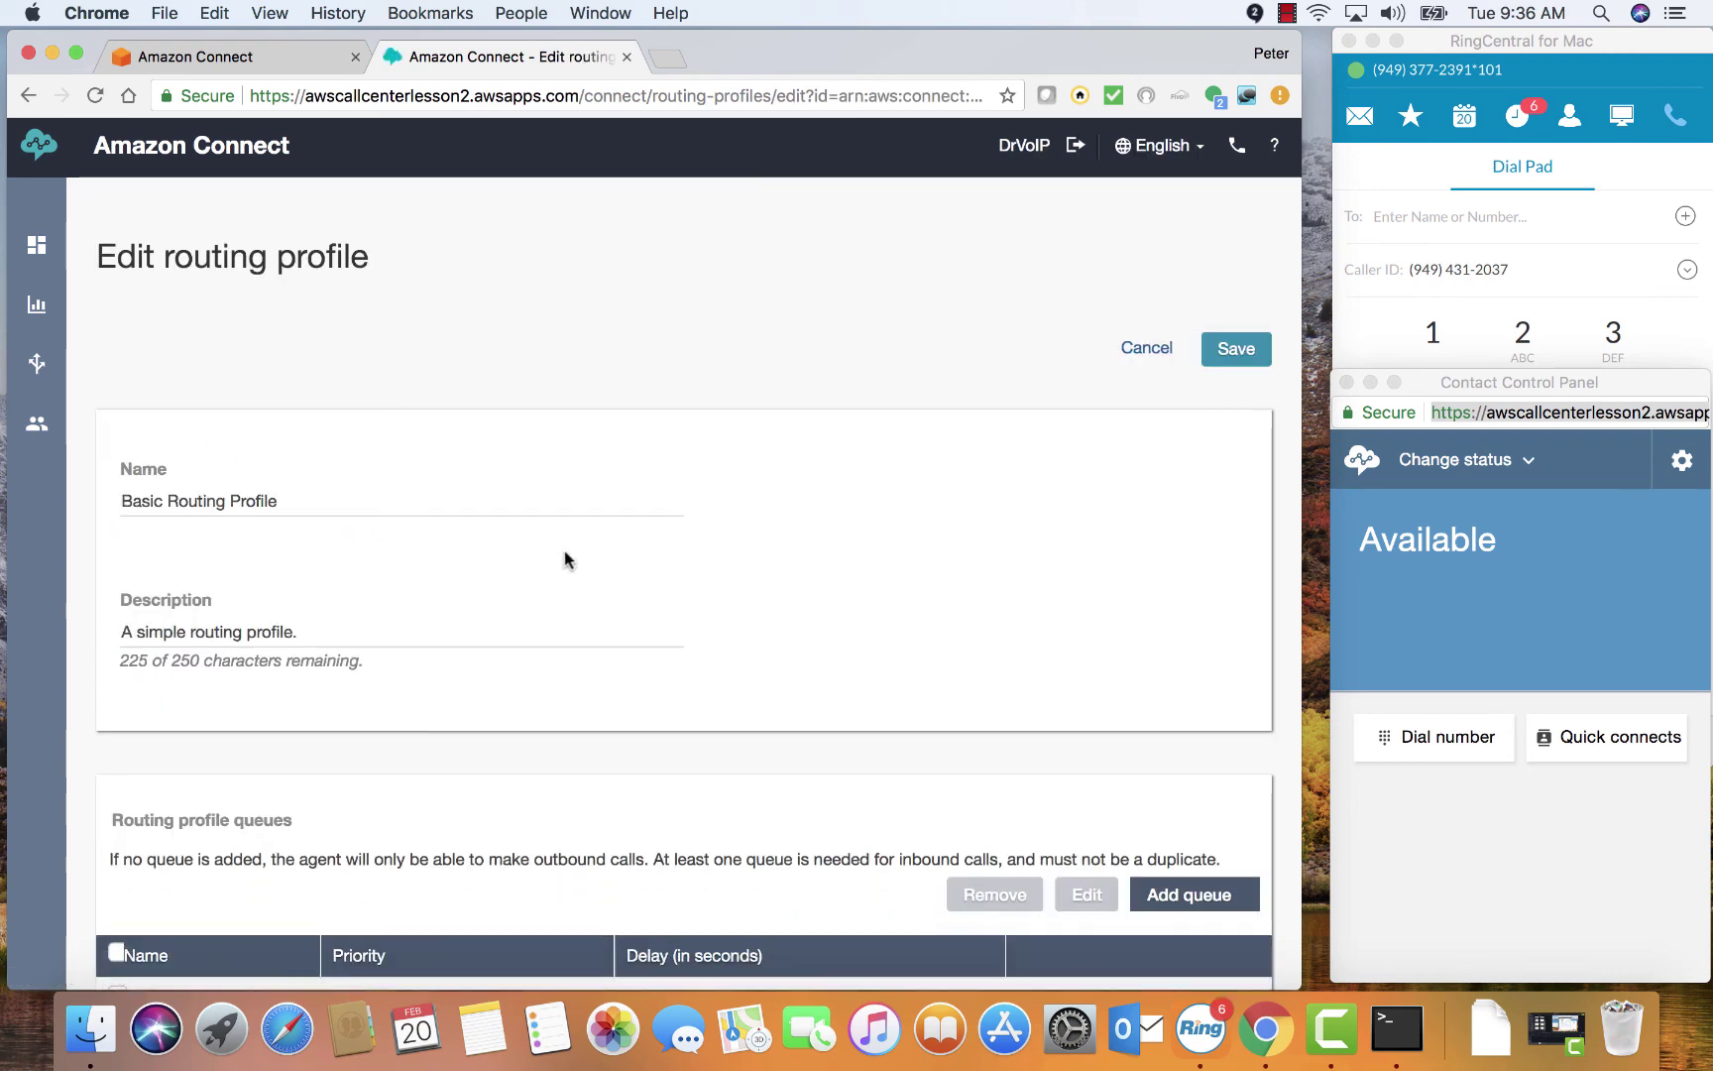
pyautogui.scroll(-5, 746, 544)
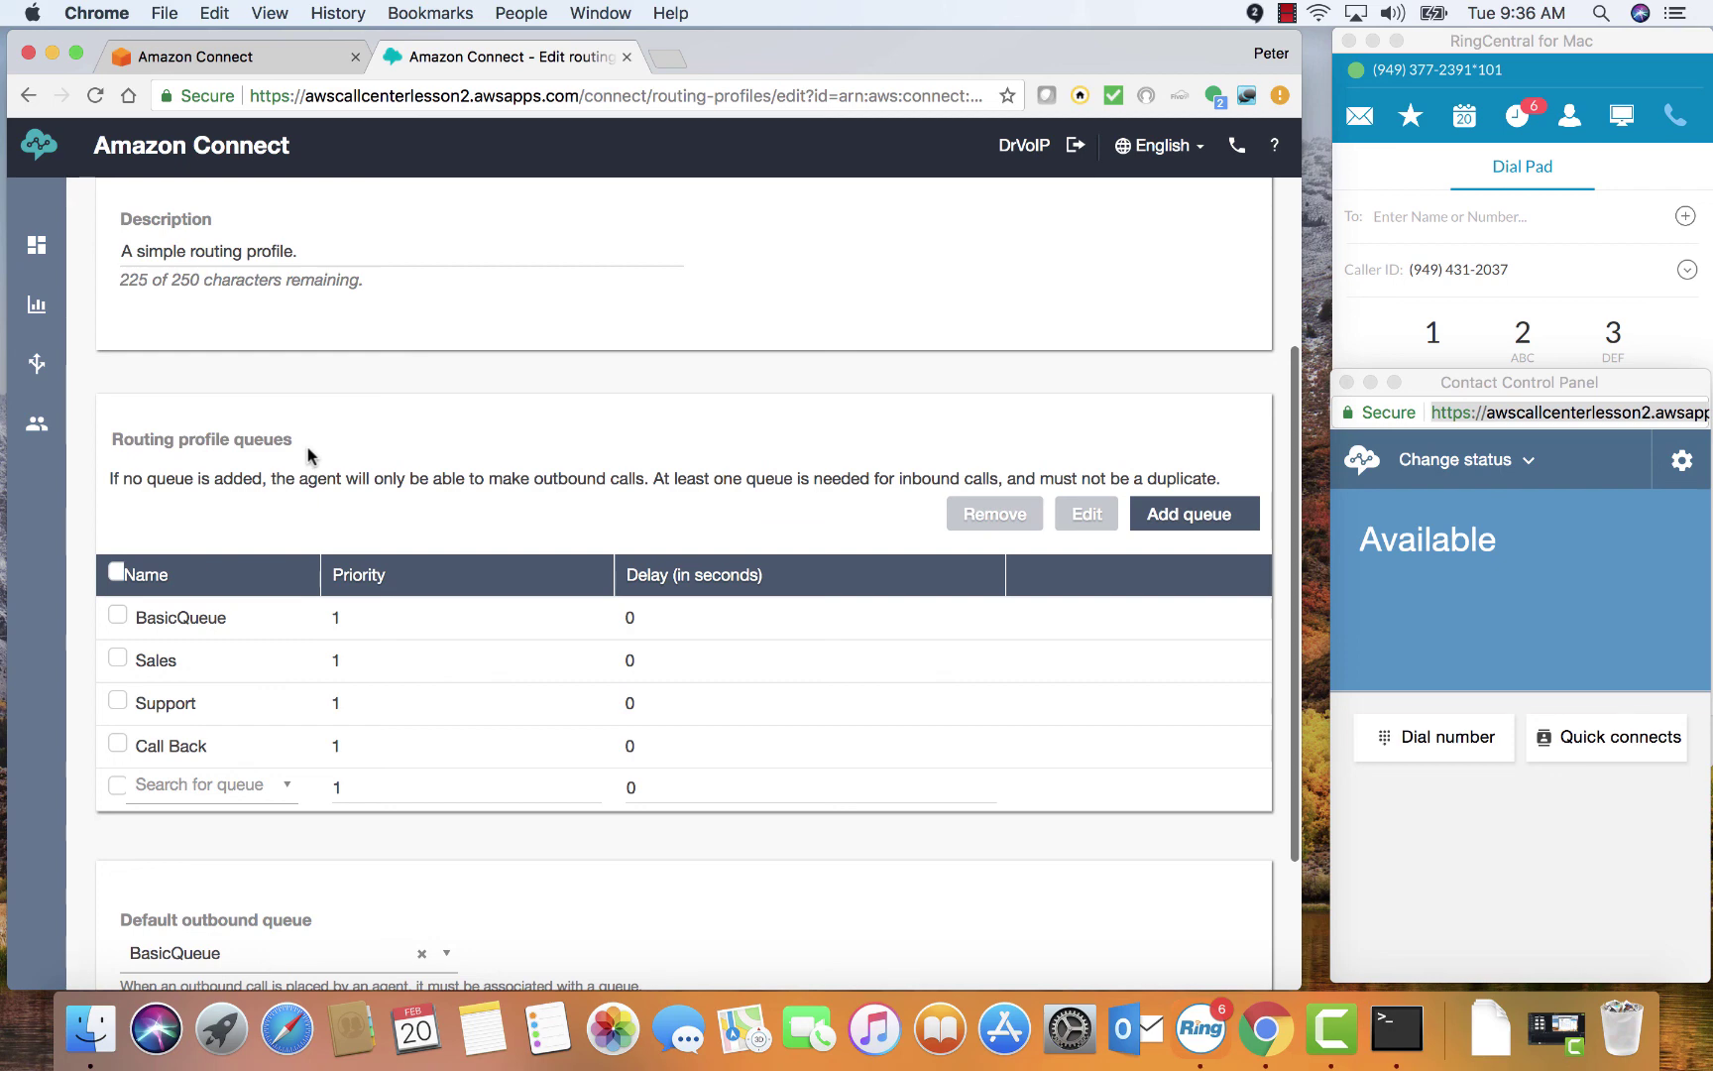
pyautogui.click(292, 791)
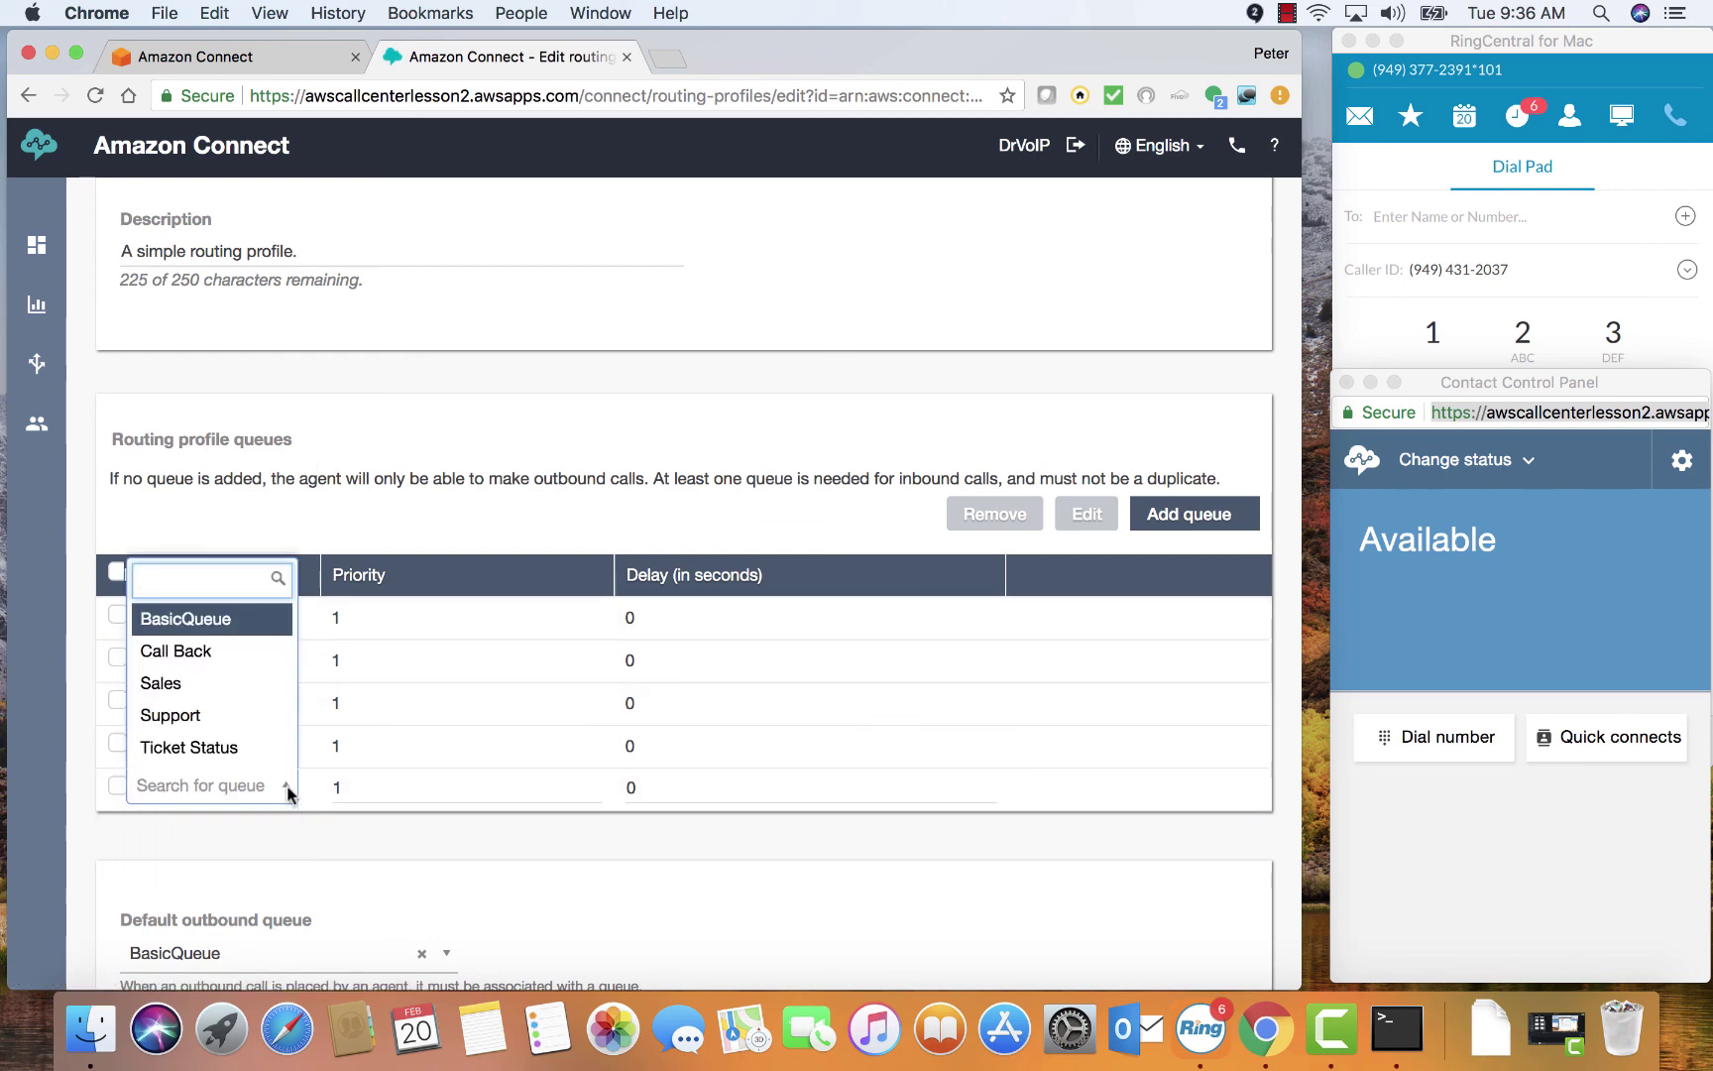
pyautogui.click(349, 355)
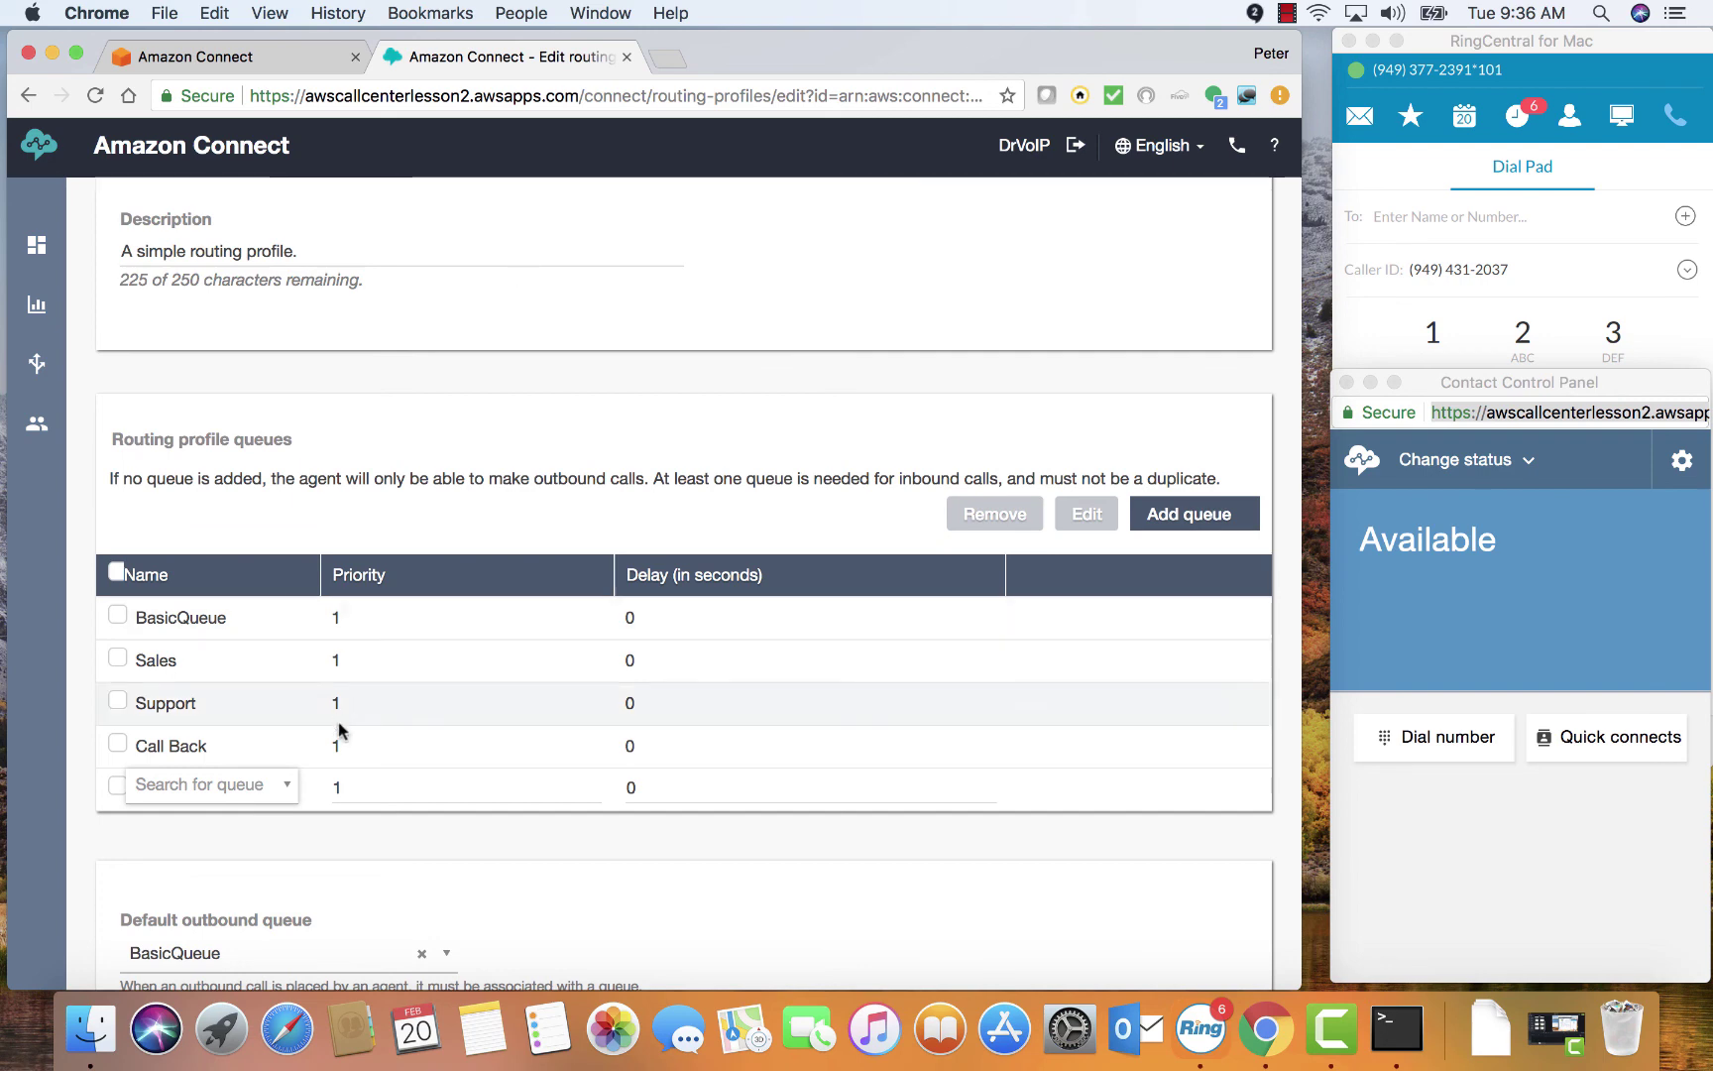
# Open the Step-3_Enter_Queue flow with the block palette hidden and the Contact Control Panel moved aside
pyautogui.moveTo(36, 367)
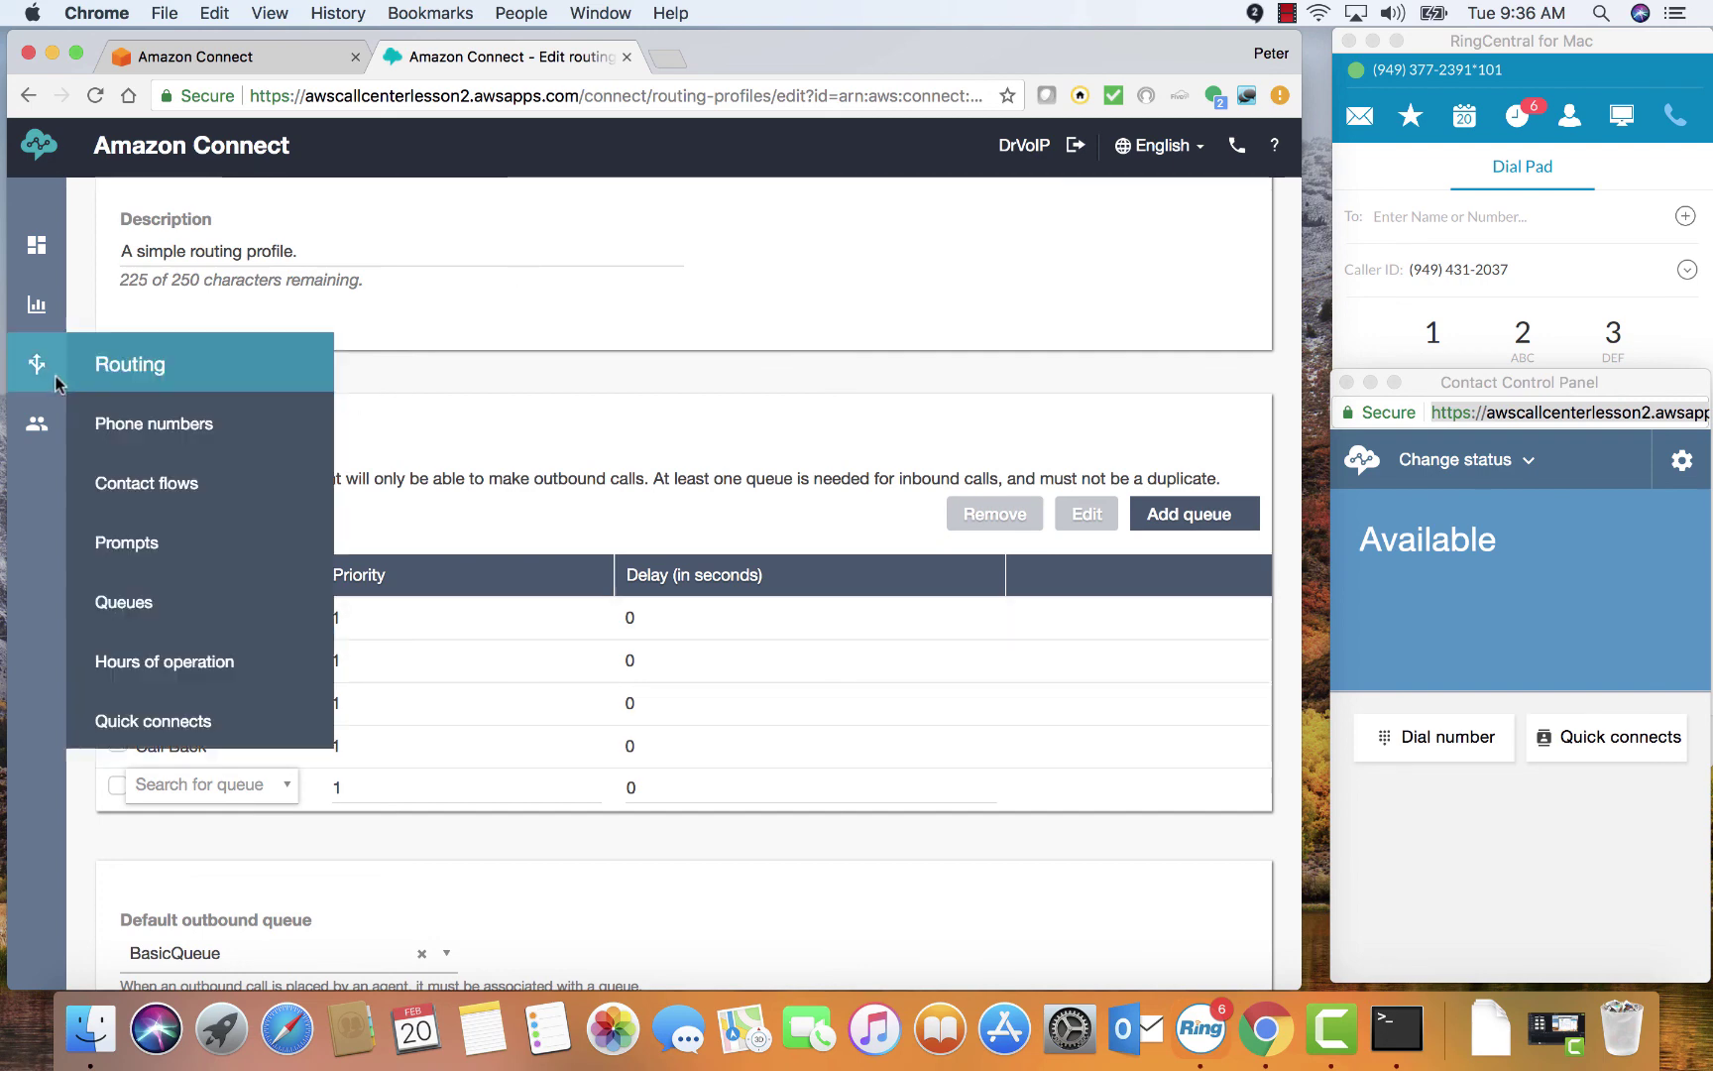
pyautogui.click(164, 483)
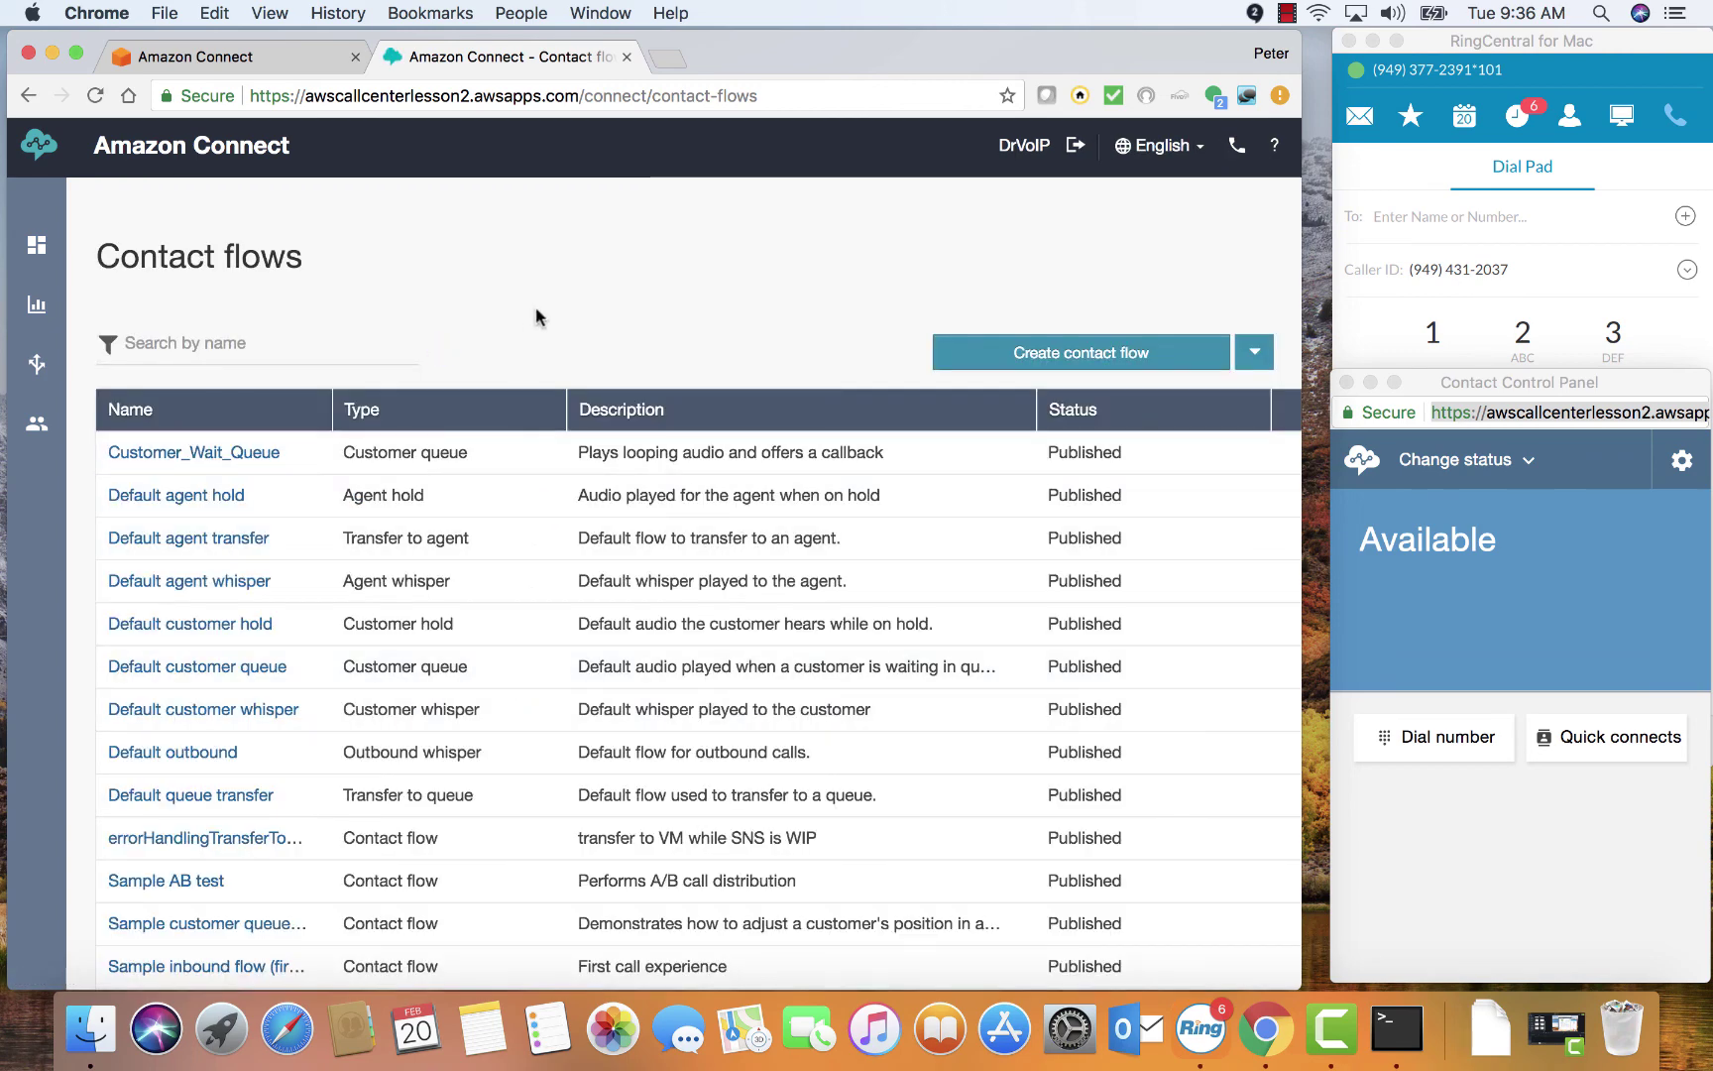
pyautogui.scroll(-5, 536, 317)
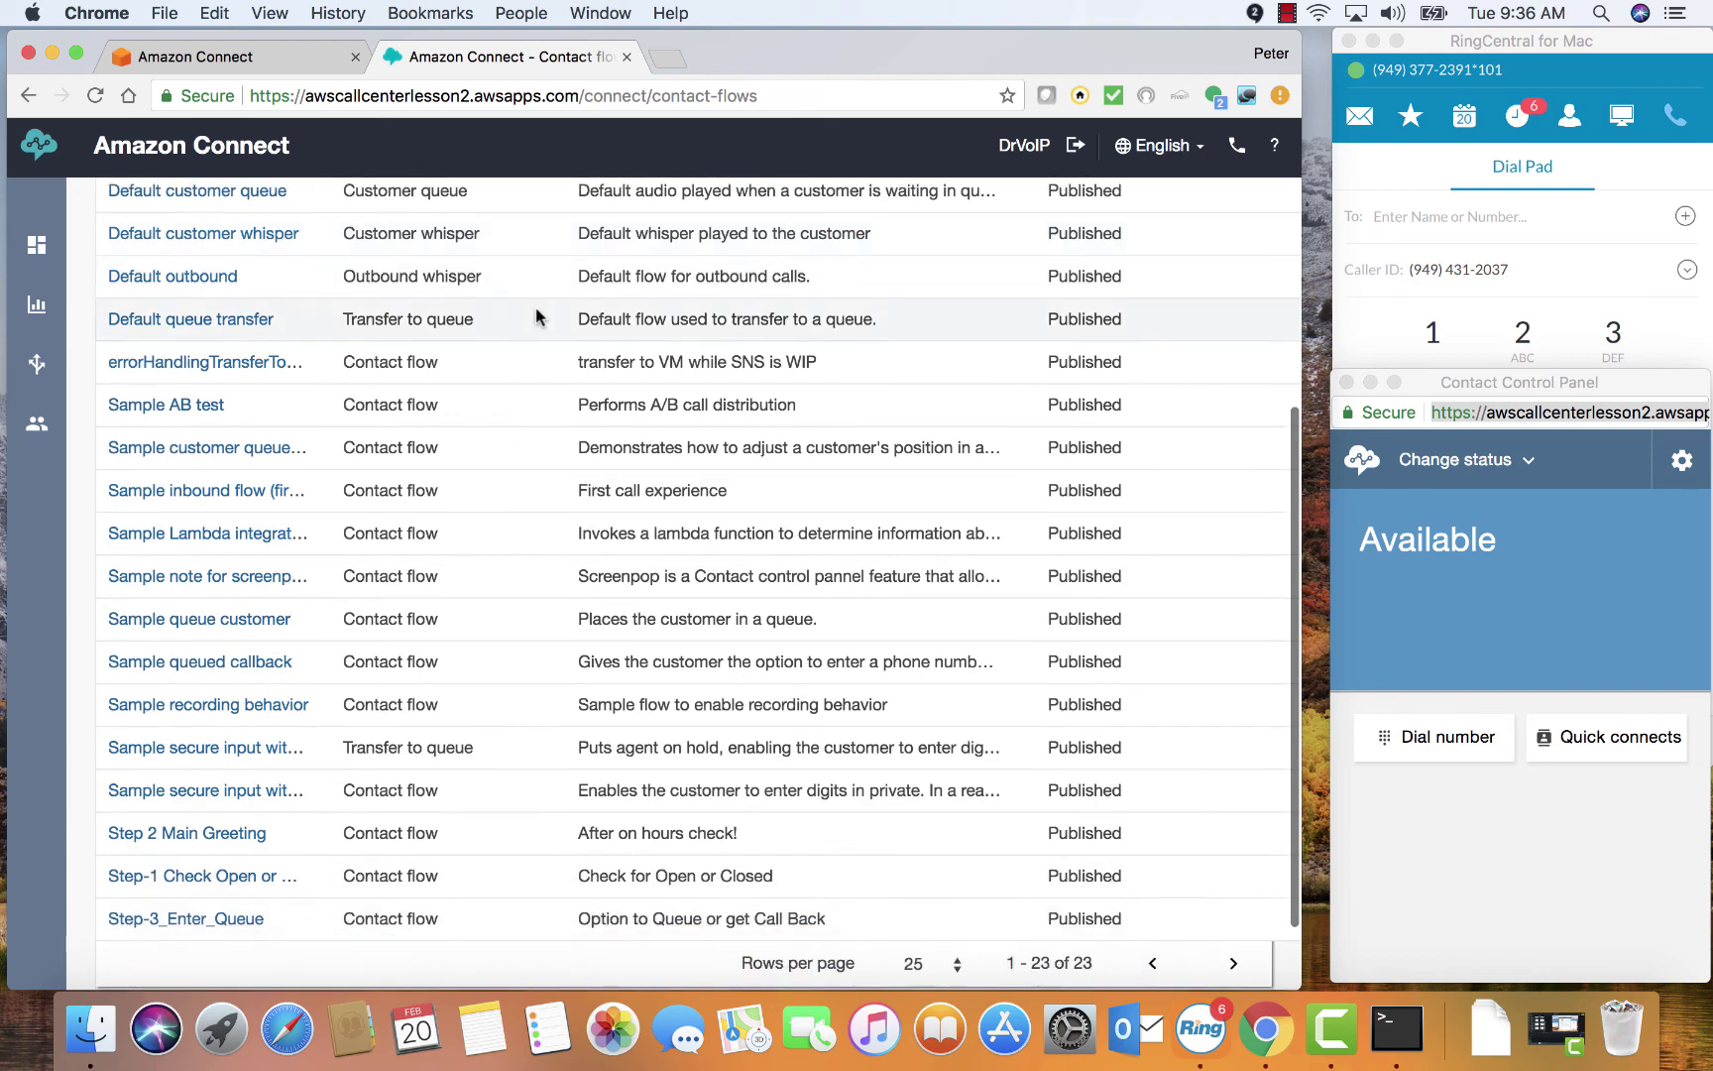
pyautogui.scroll(-2, 536, 307)
pyautogui.hscroll(1, 210, 548)
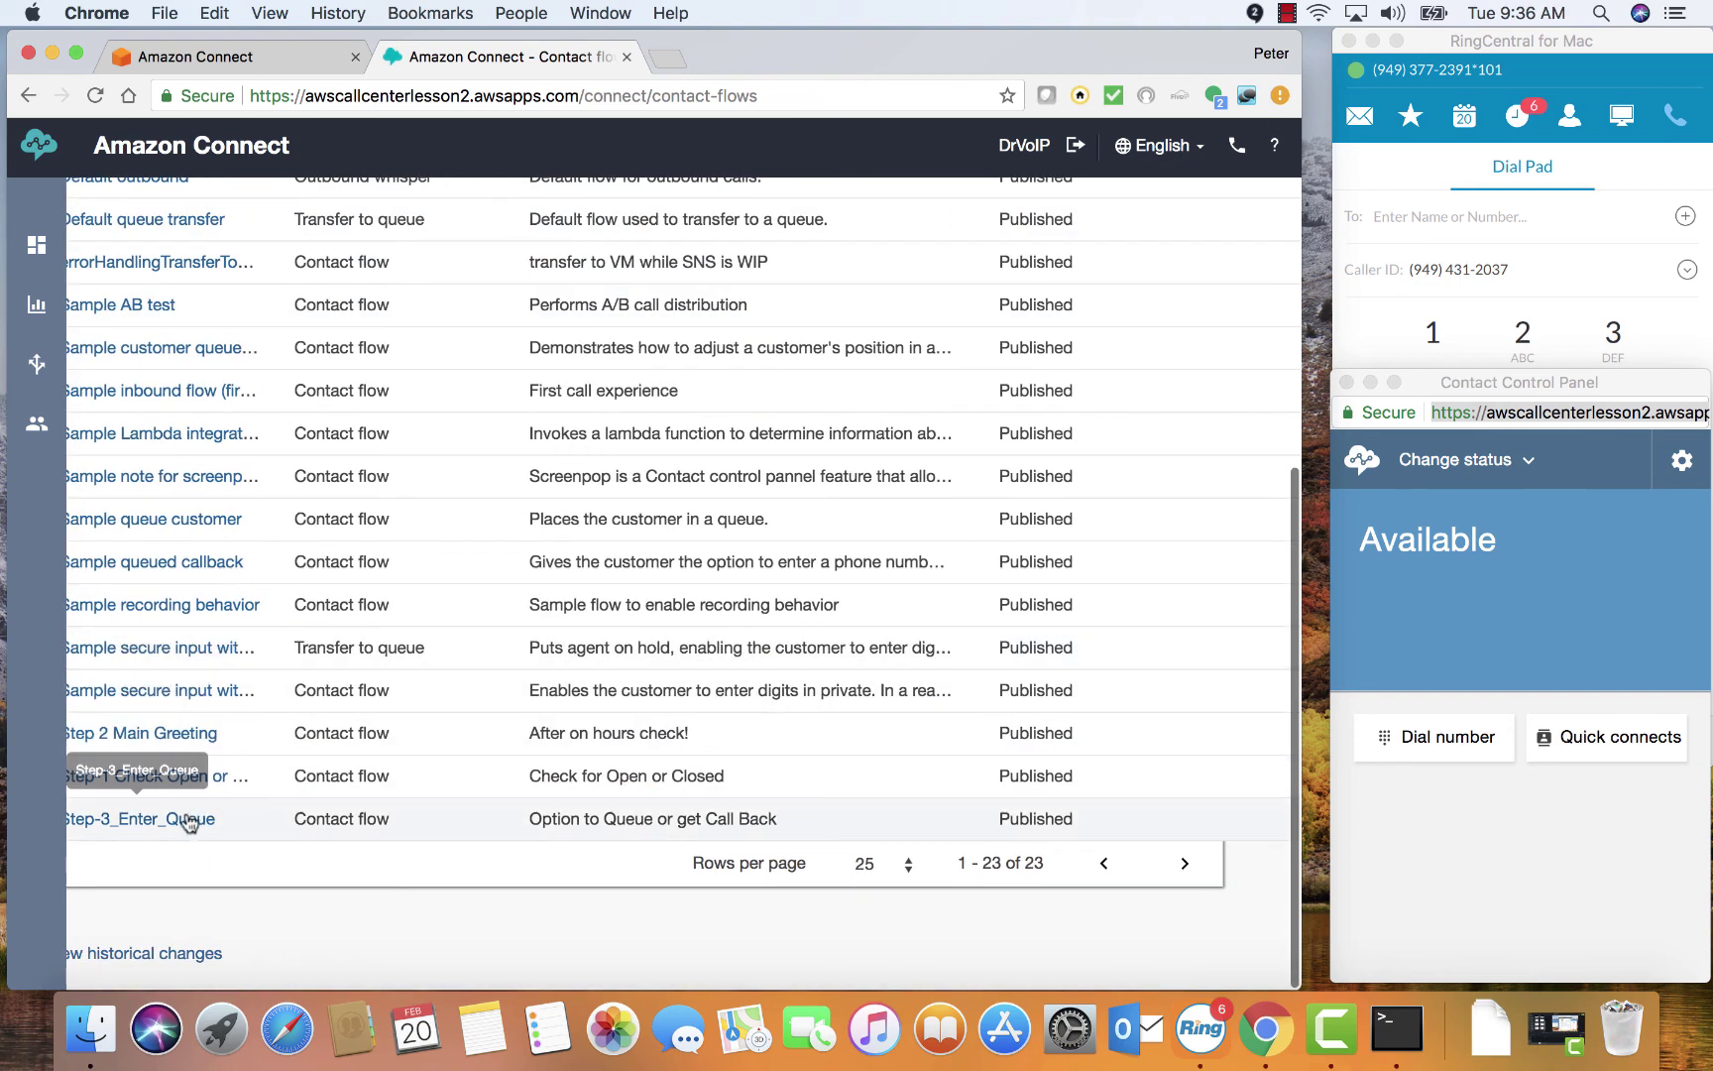
pyautogui.click(188, 819)
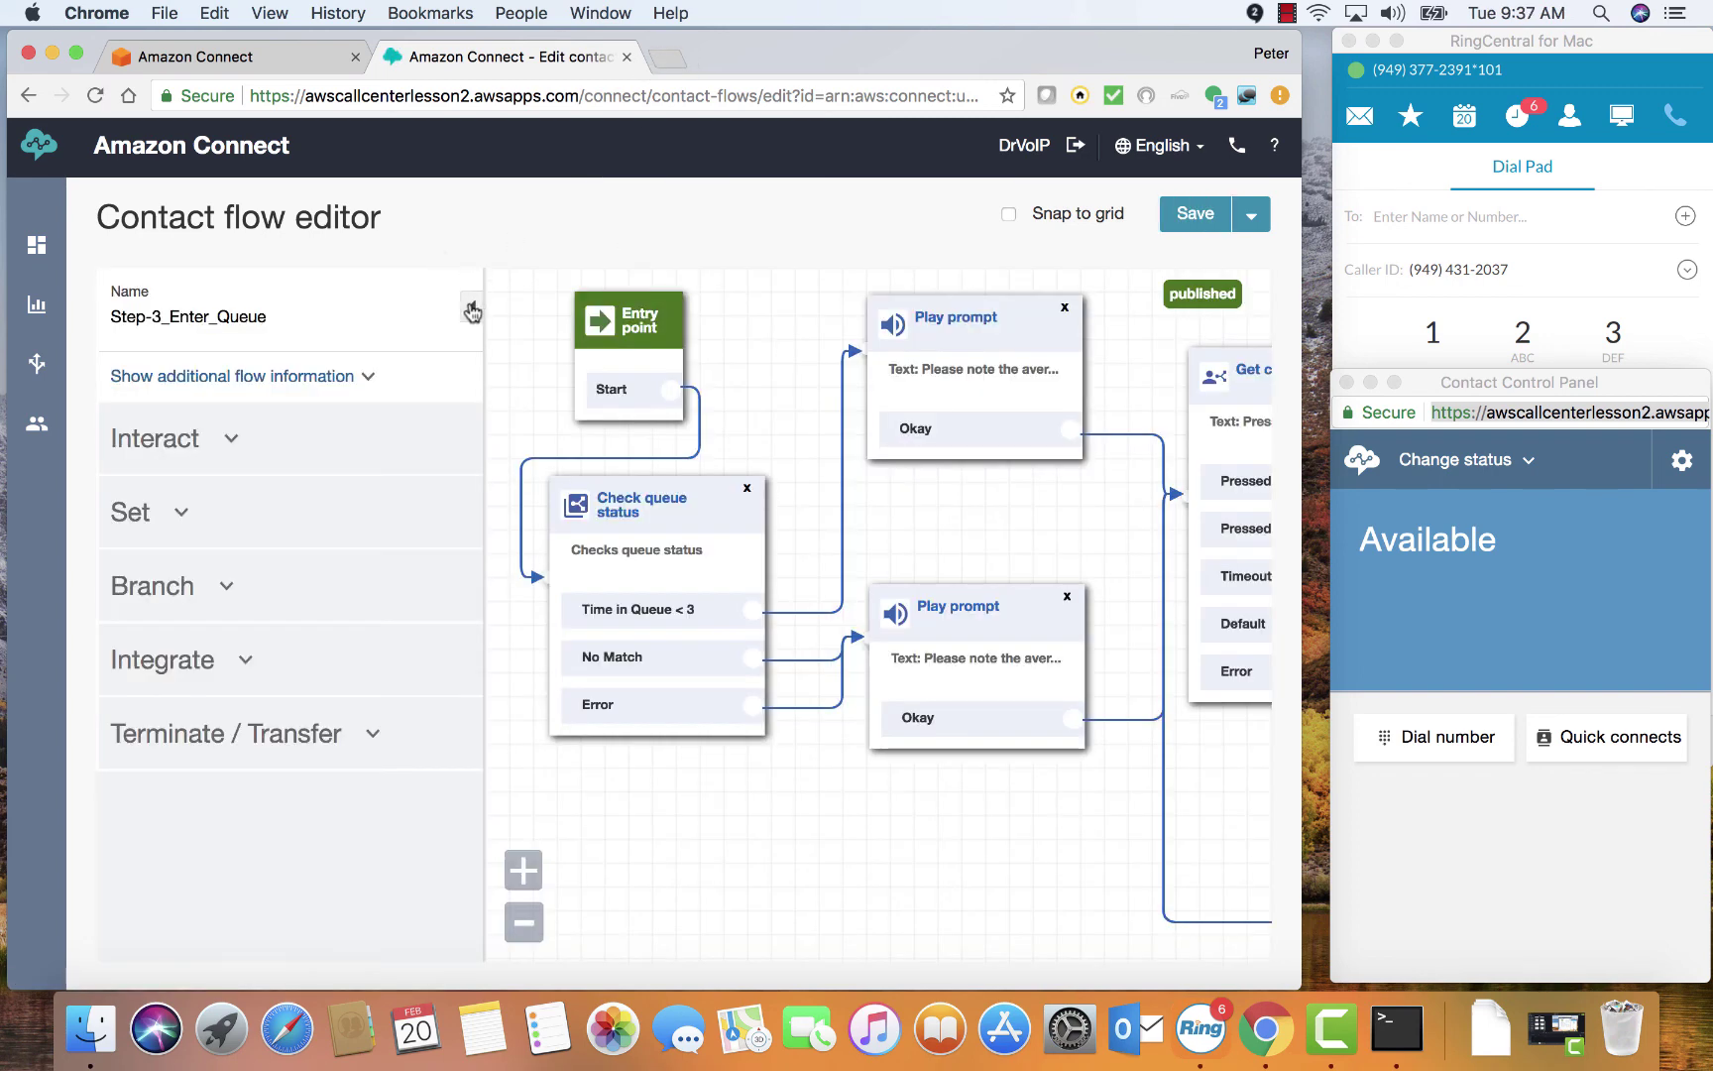
pyautogui.click(472, 312)
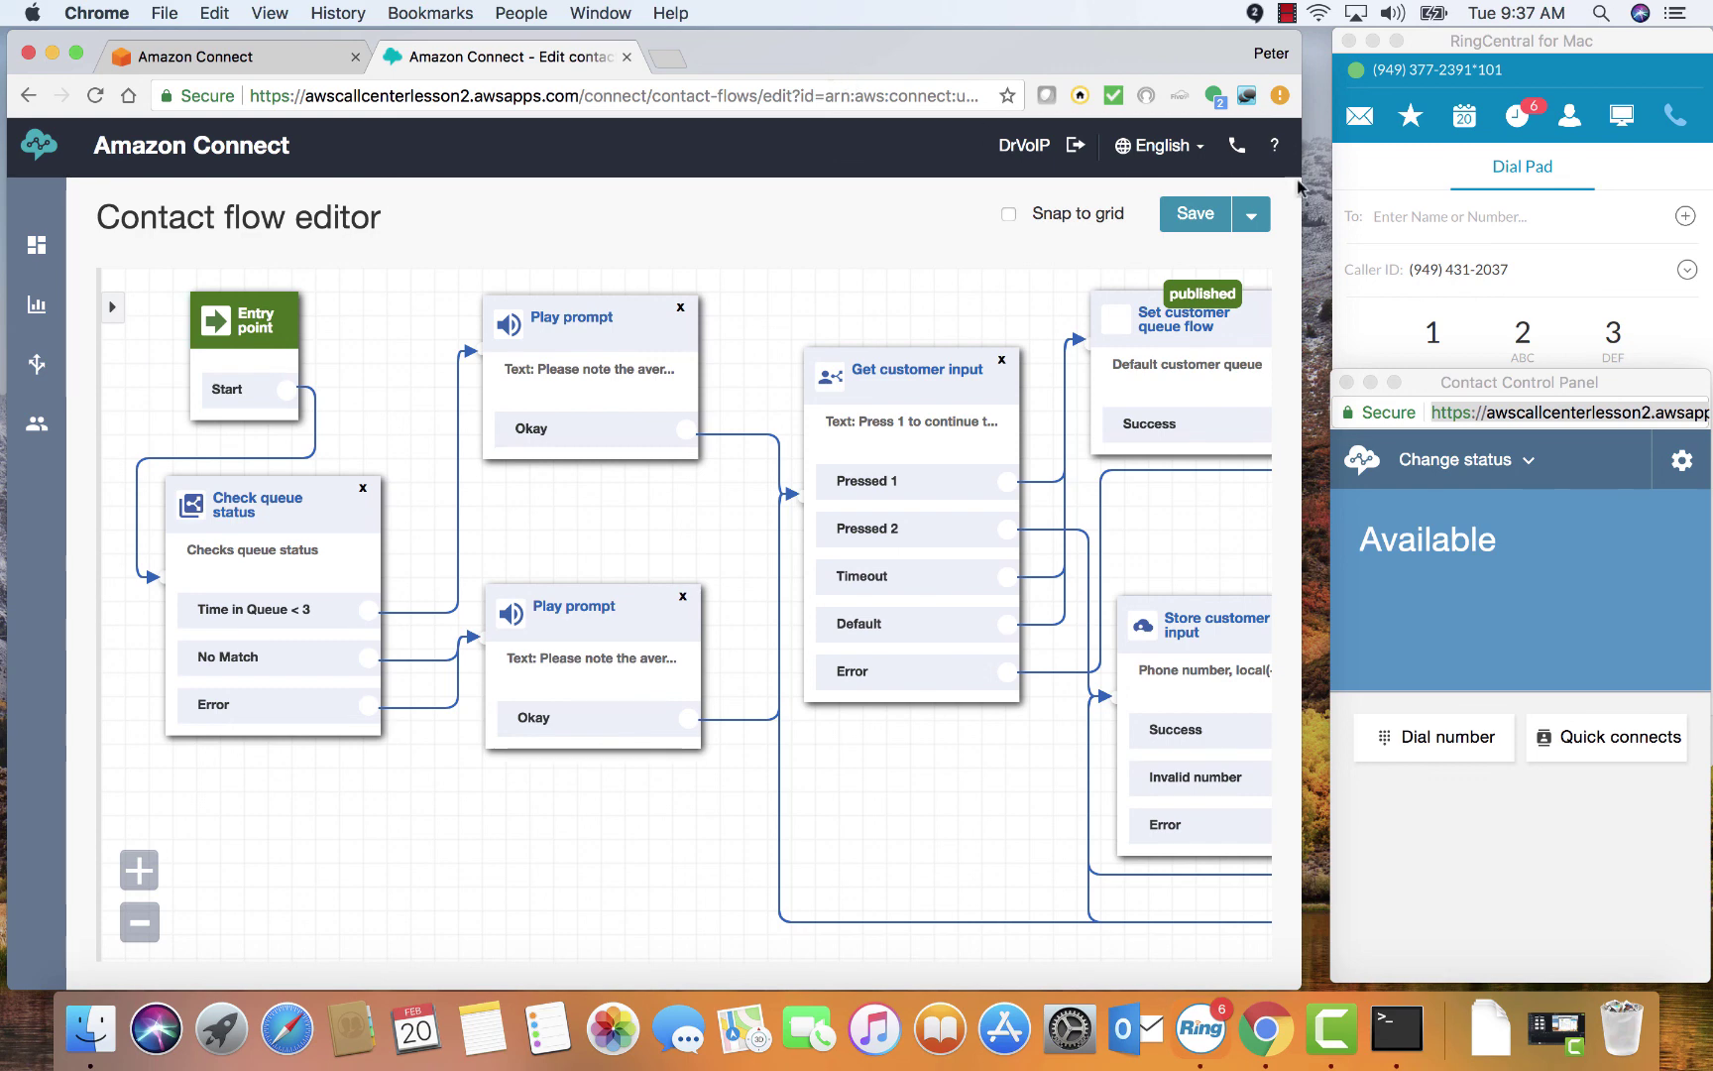
pyautogui.moveTo(1437, 390)
pyautogui.mouseDown()
pyautogui.moveTo(1120, 398)
pyautogui.moveTo(1420, 306)
pyautogui.moveTo(1464, 394)
pyautogui.mouseUp()
# Check the caller ID options and call the pasted contact centre number from the dial pad
pyautogui.click(1542, 266)
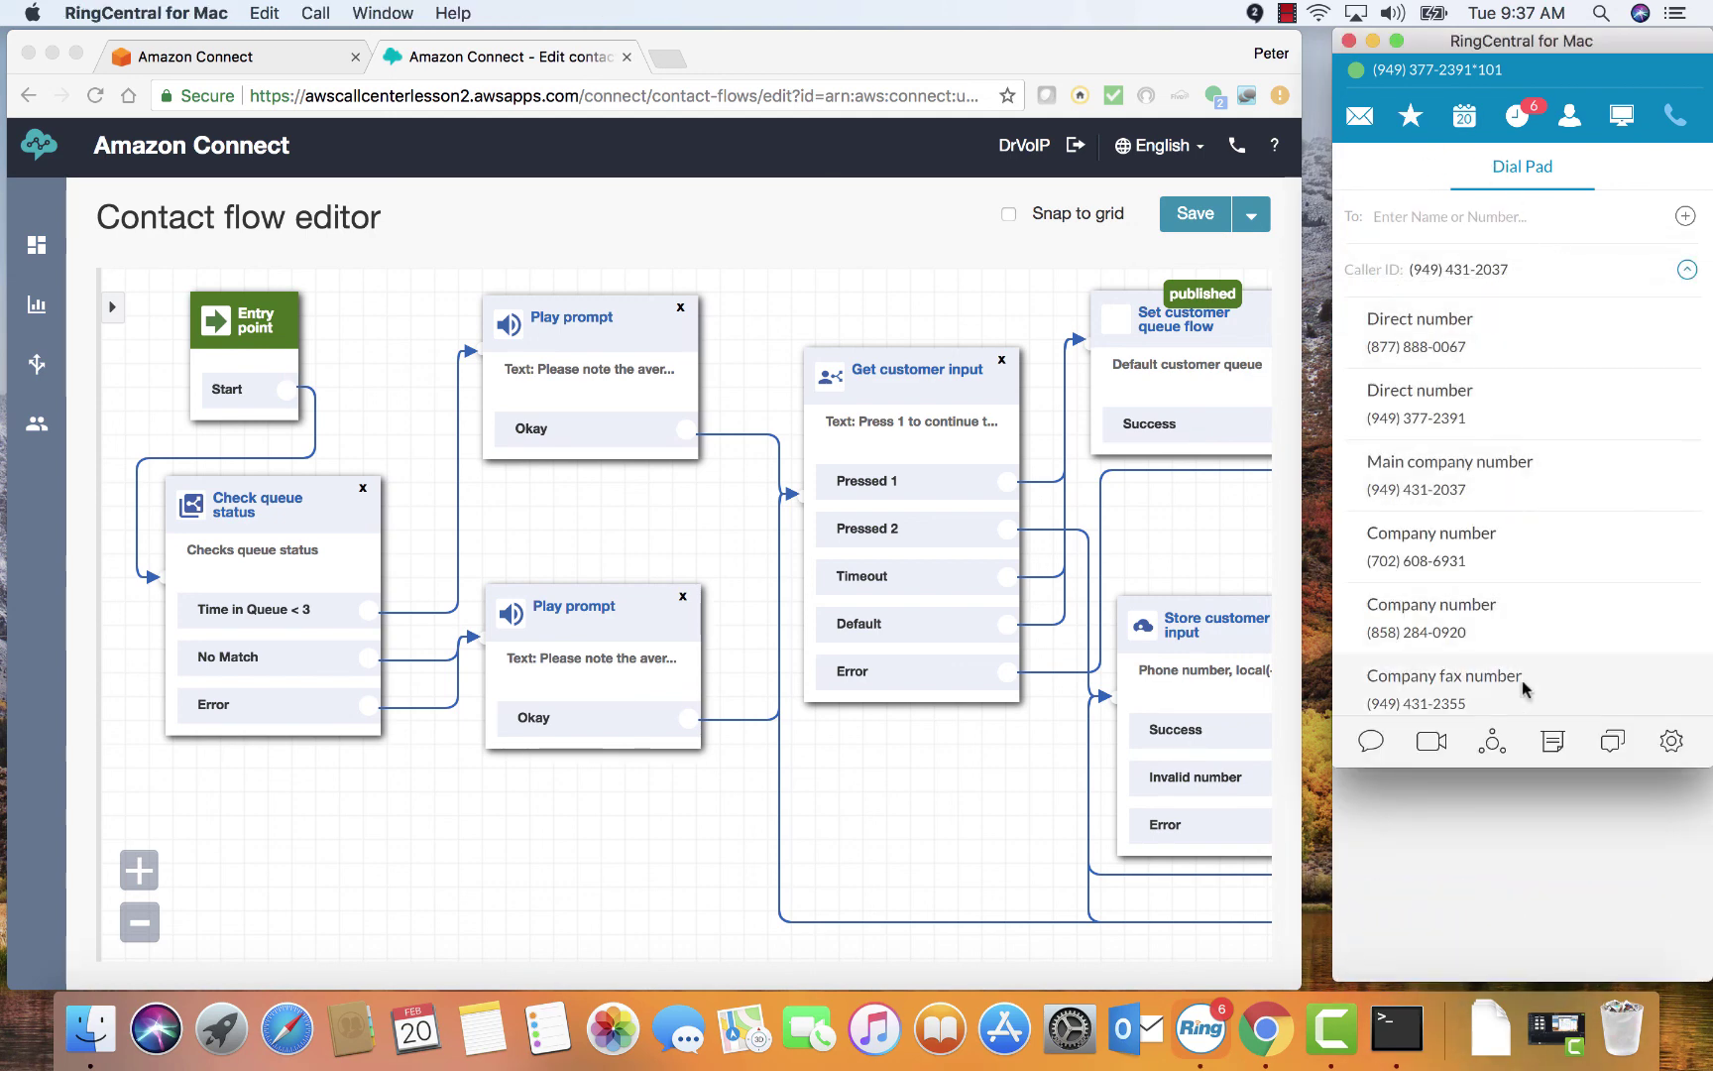
pyautogui.scroll(-1, 1536, 708)
pyautogui.scroll(1, 1467, 535)
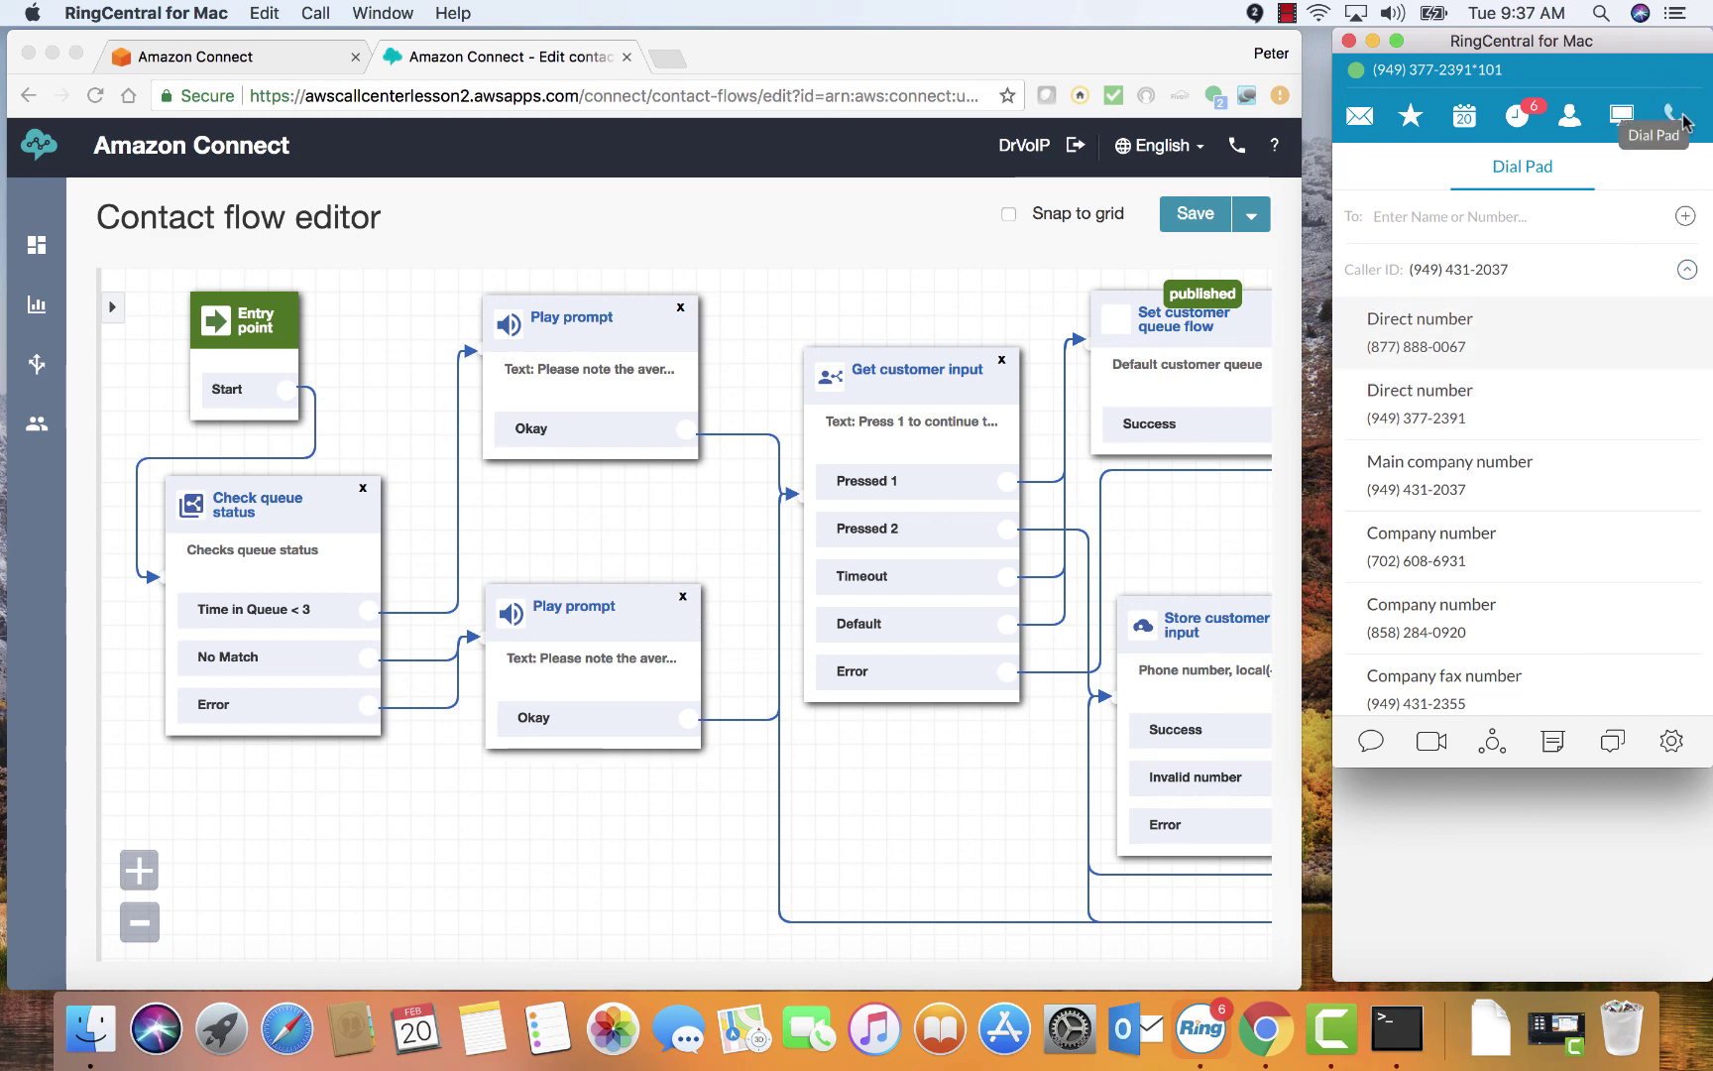
pyautogui.click(1681, 119)
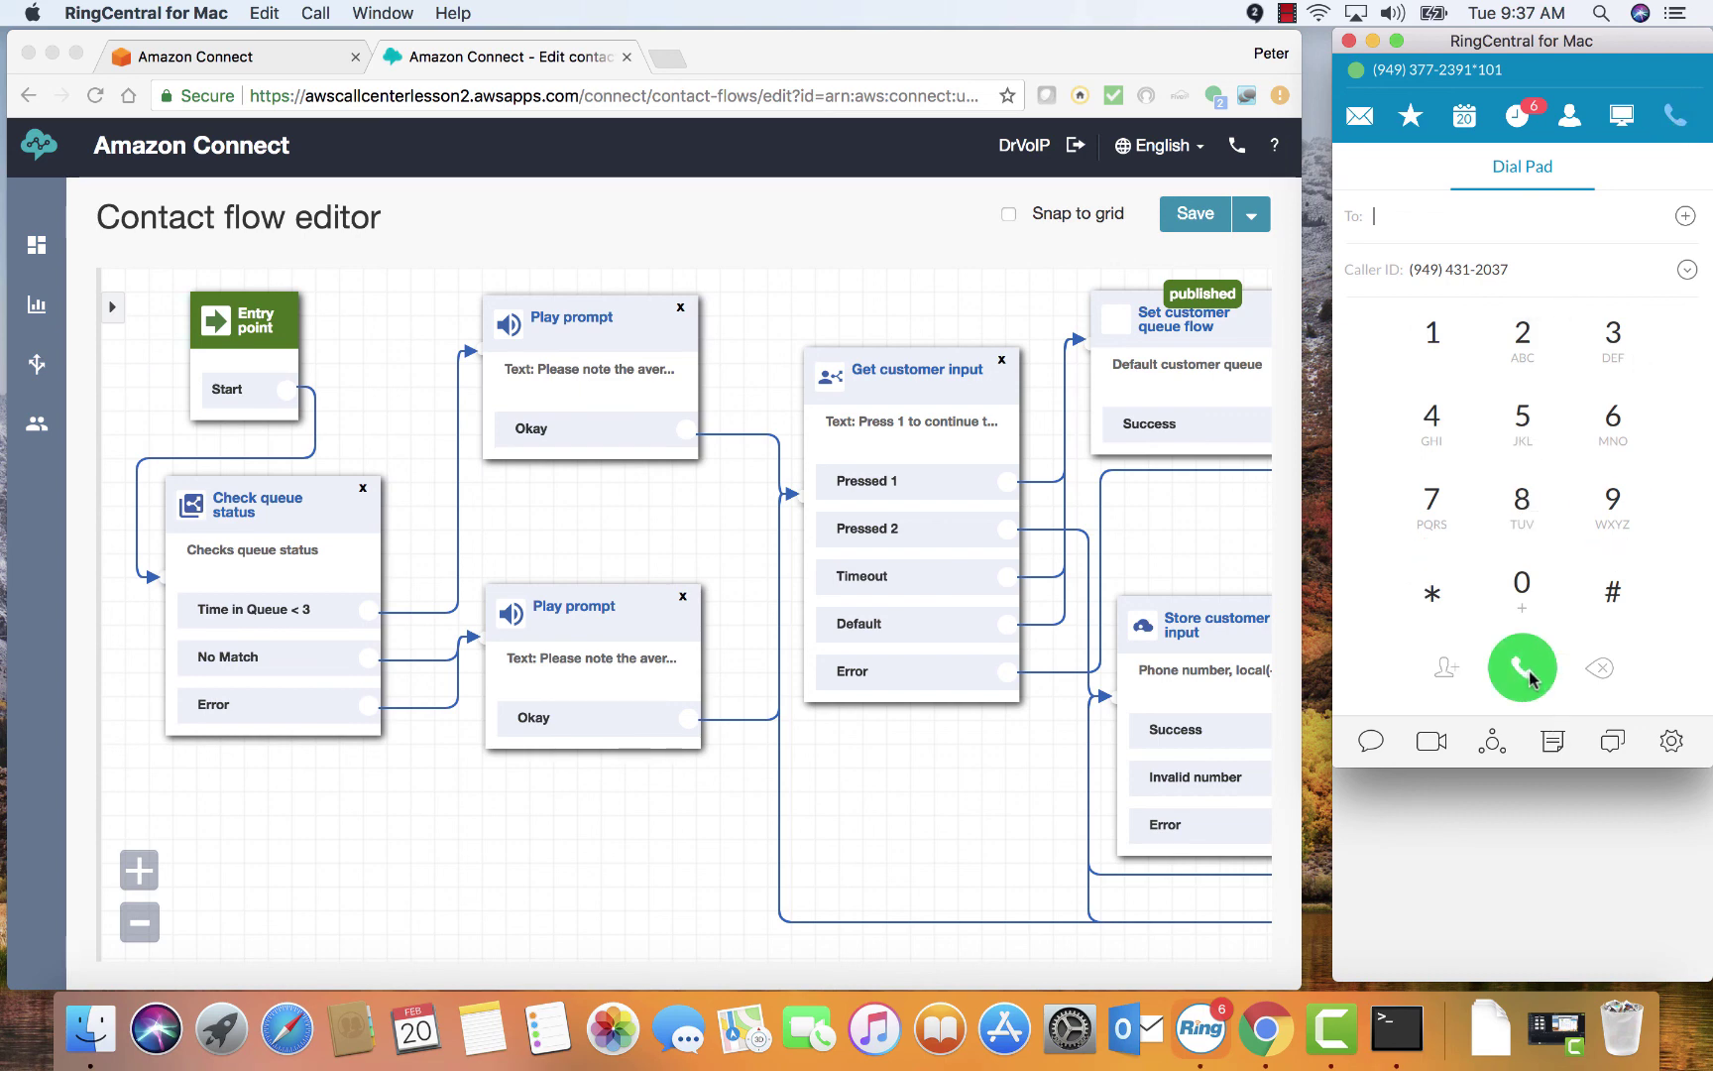
pyautogui.click(1523, 668)
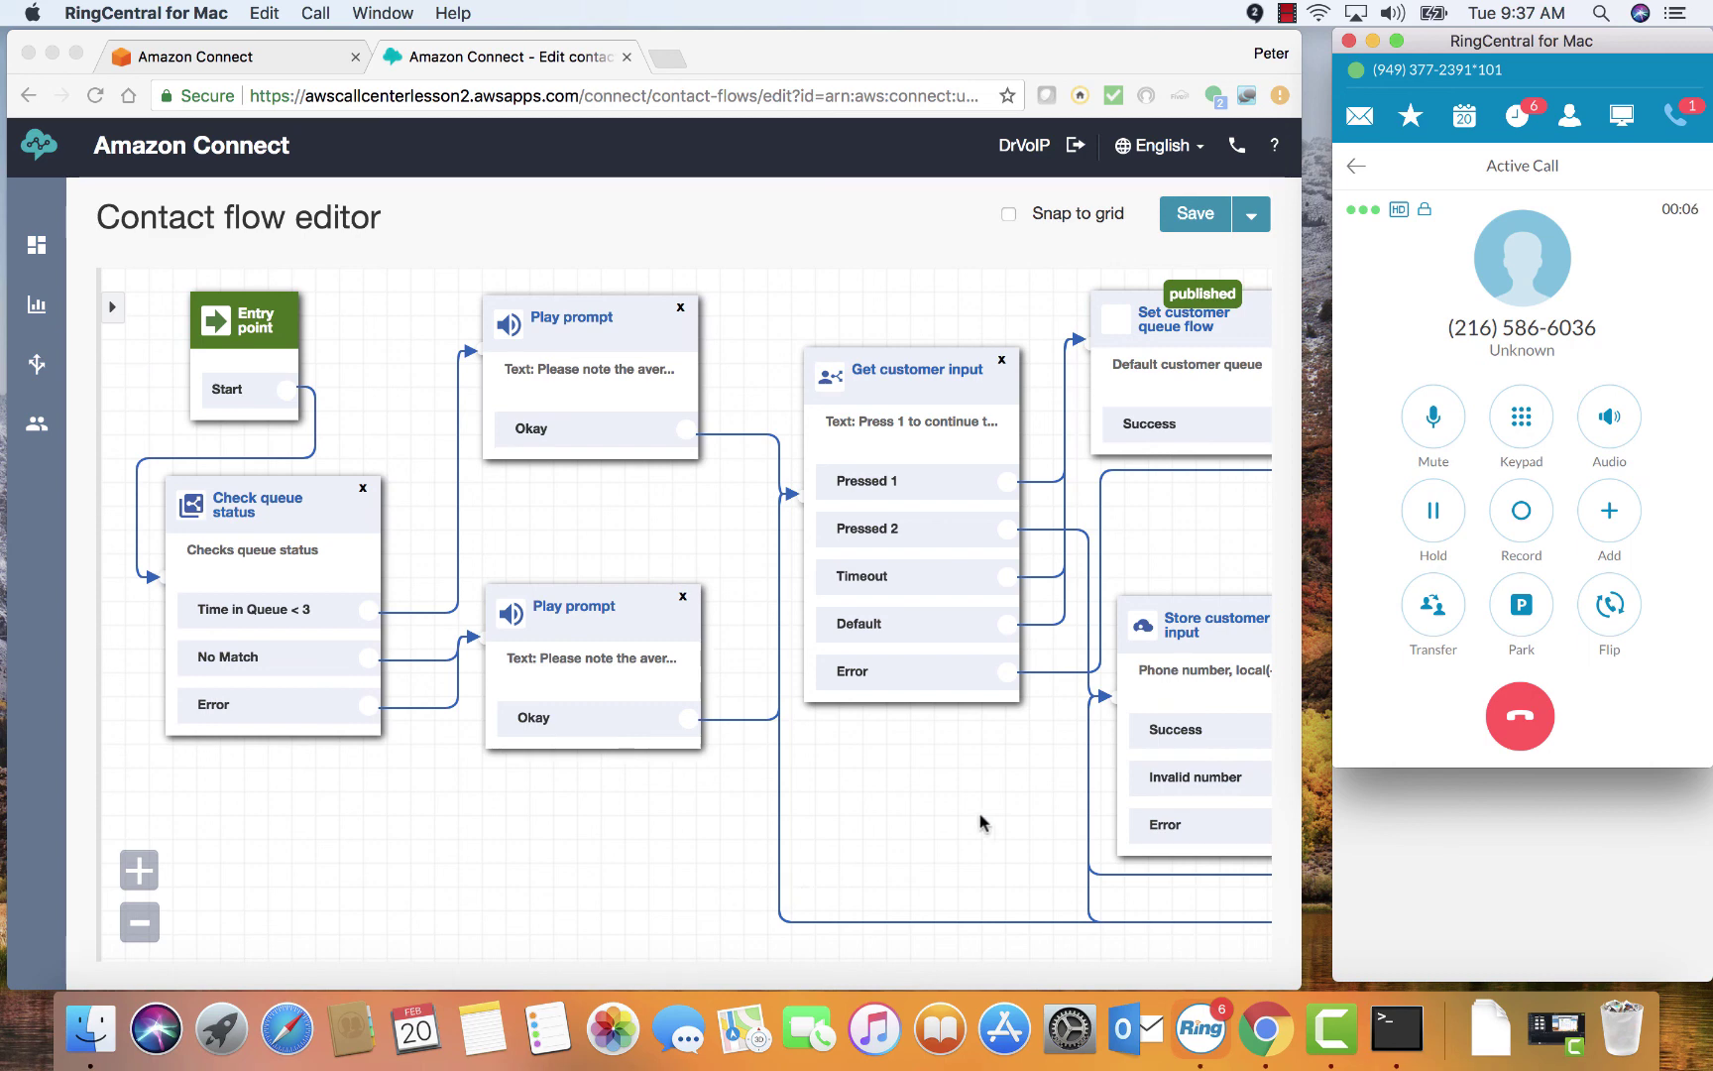
# Press 1 at the contact centre's phone menu using the in-call keypad
pyautogui.click(1261, 722)
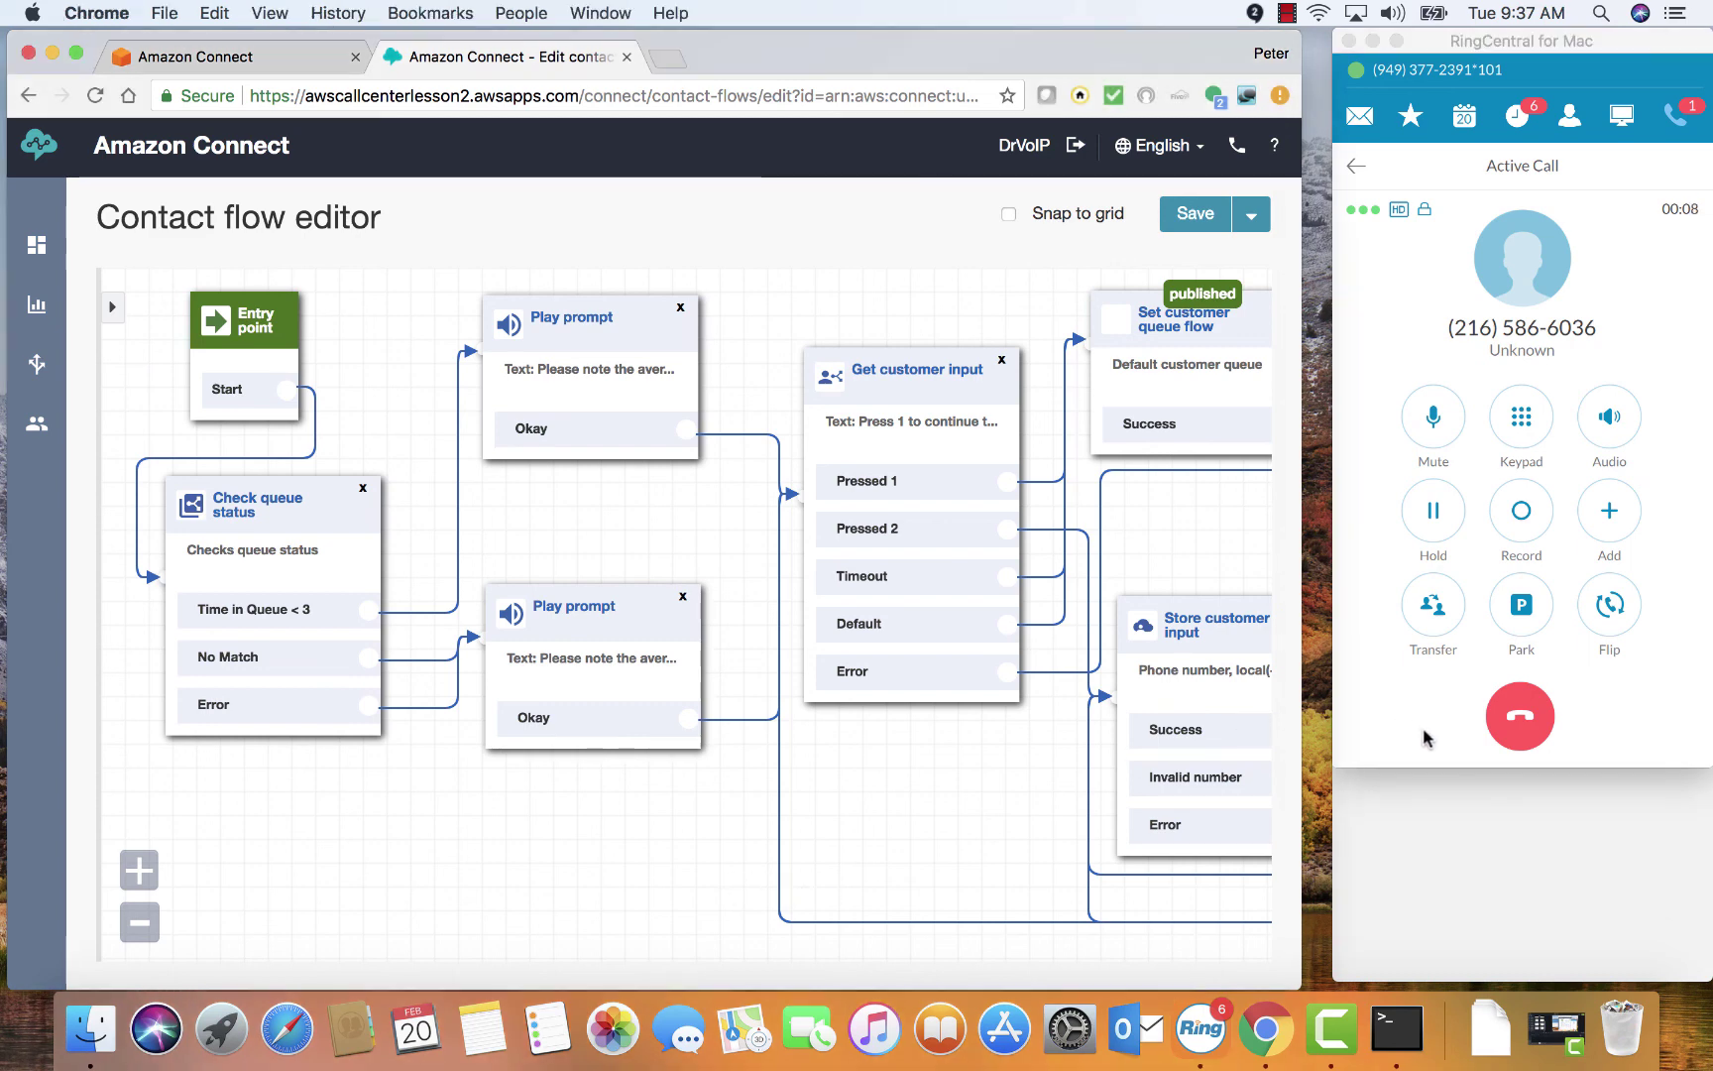
pyautogui.click(1521, 416)
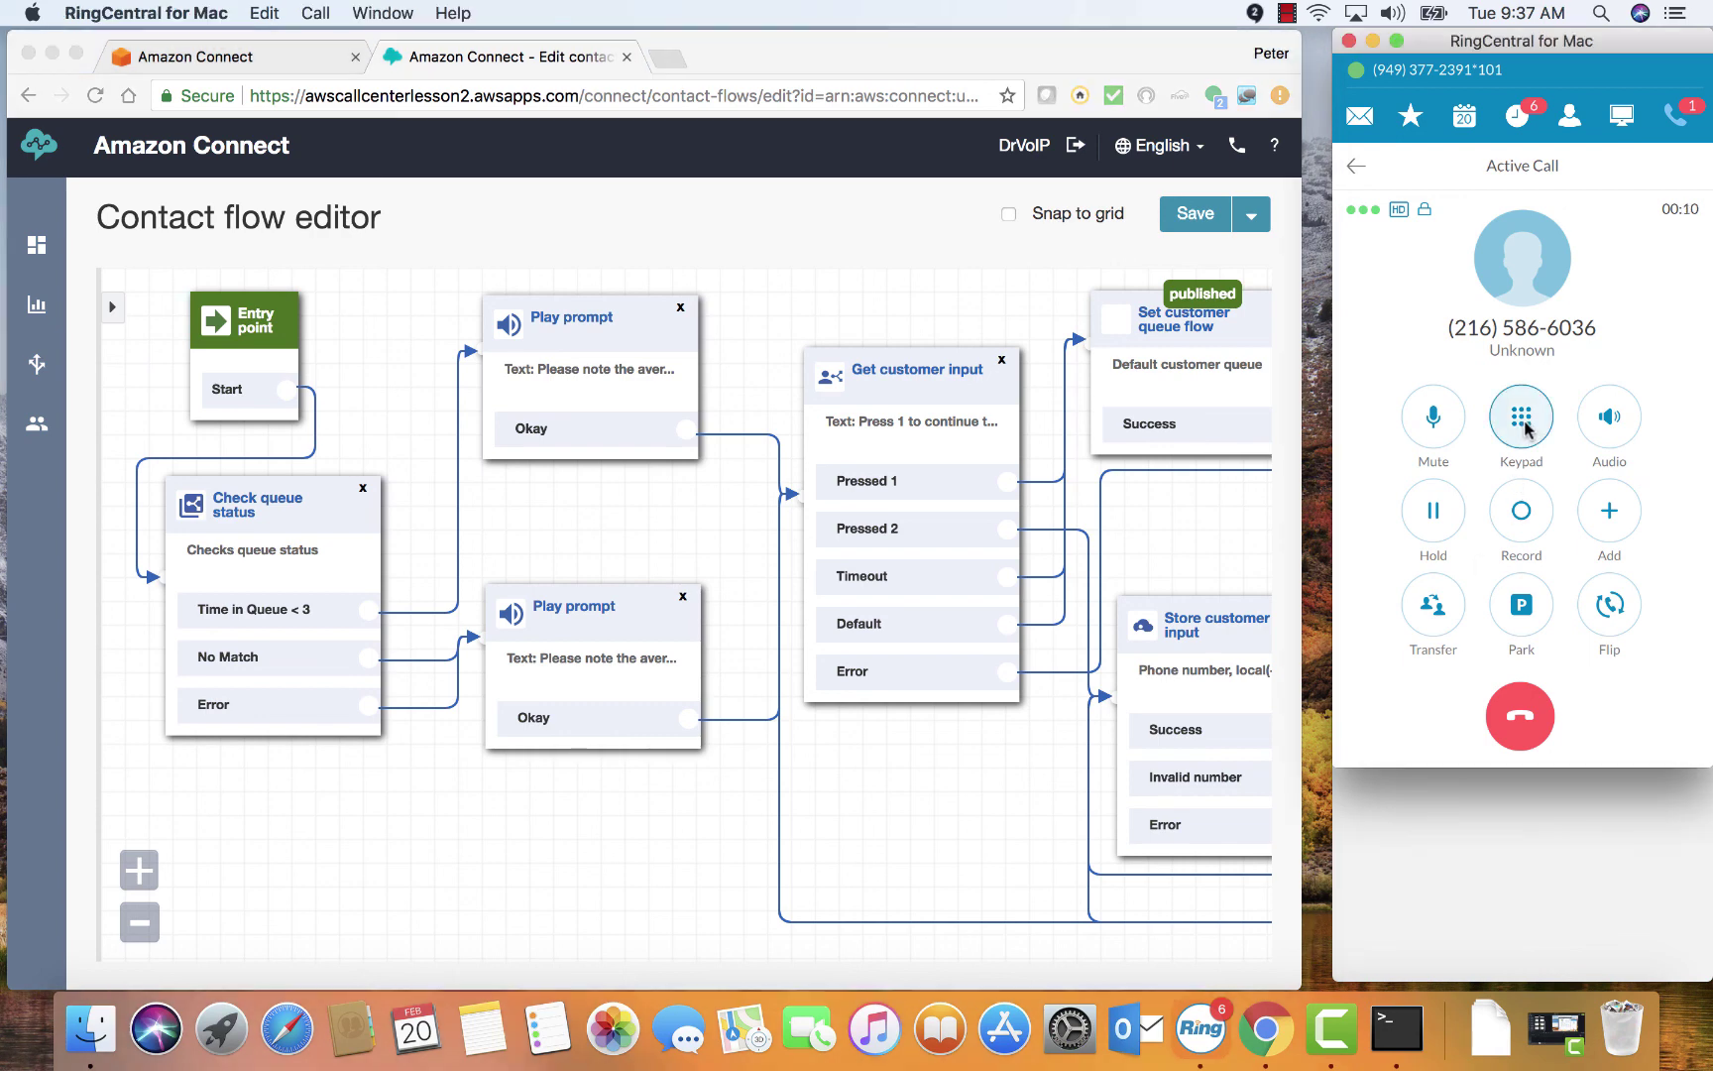
pyautogui.click(1428, 355)
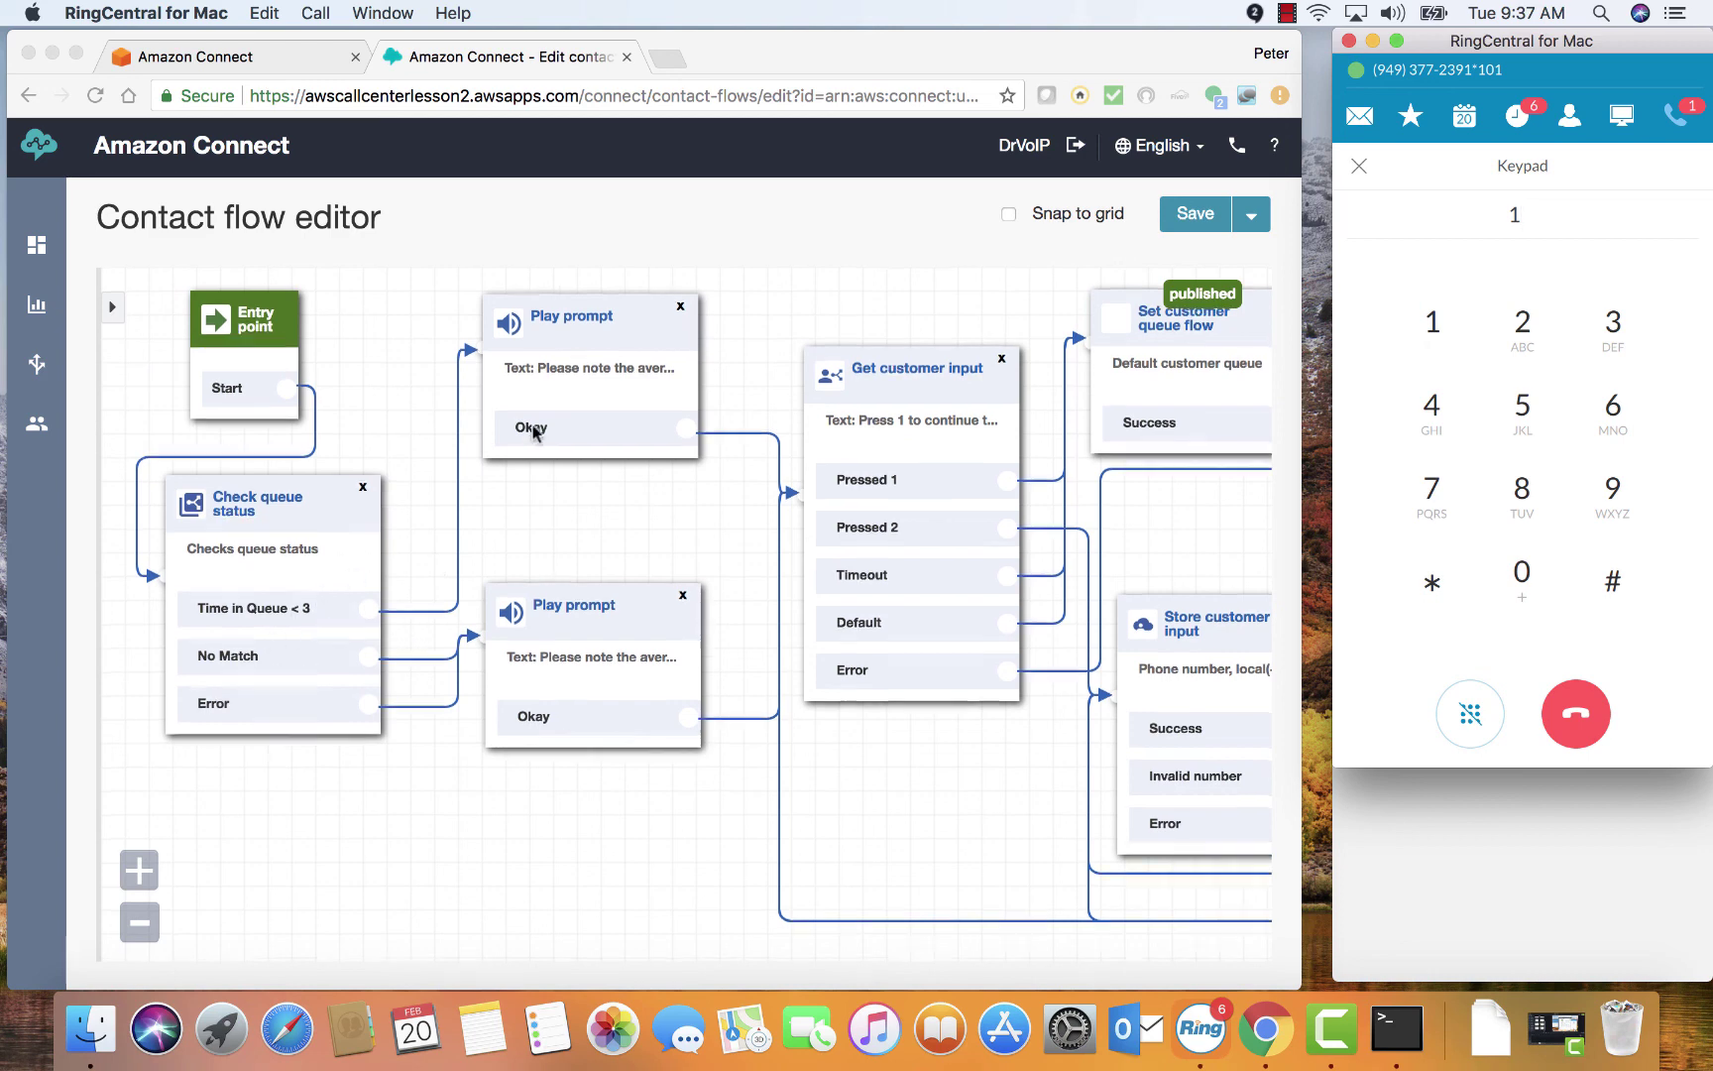
pyautogui.scroll(-2, 551, 436)
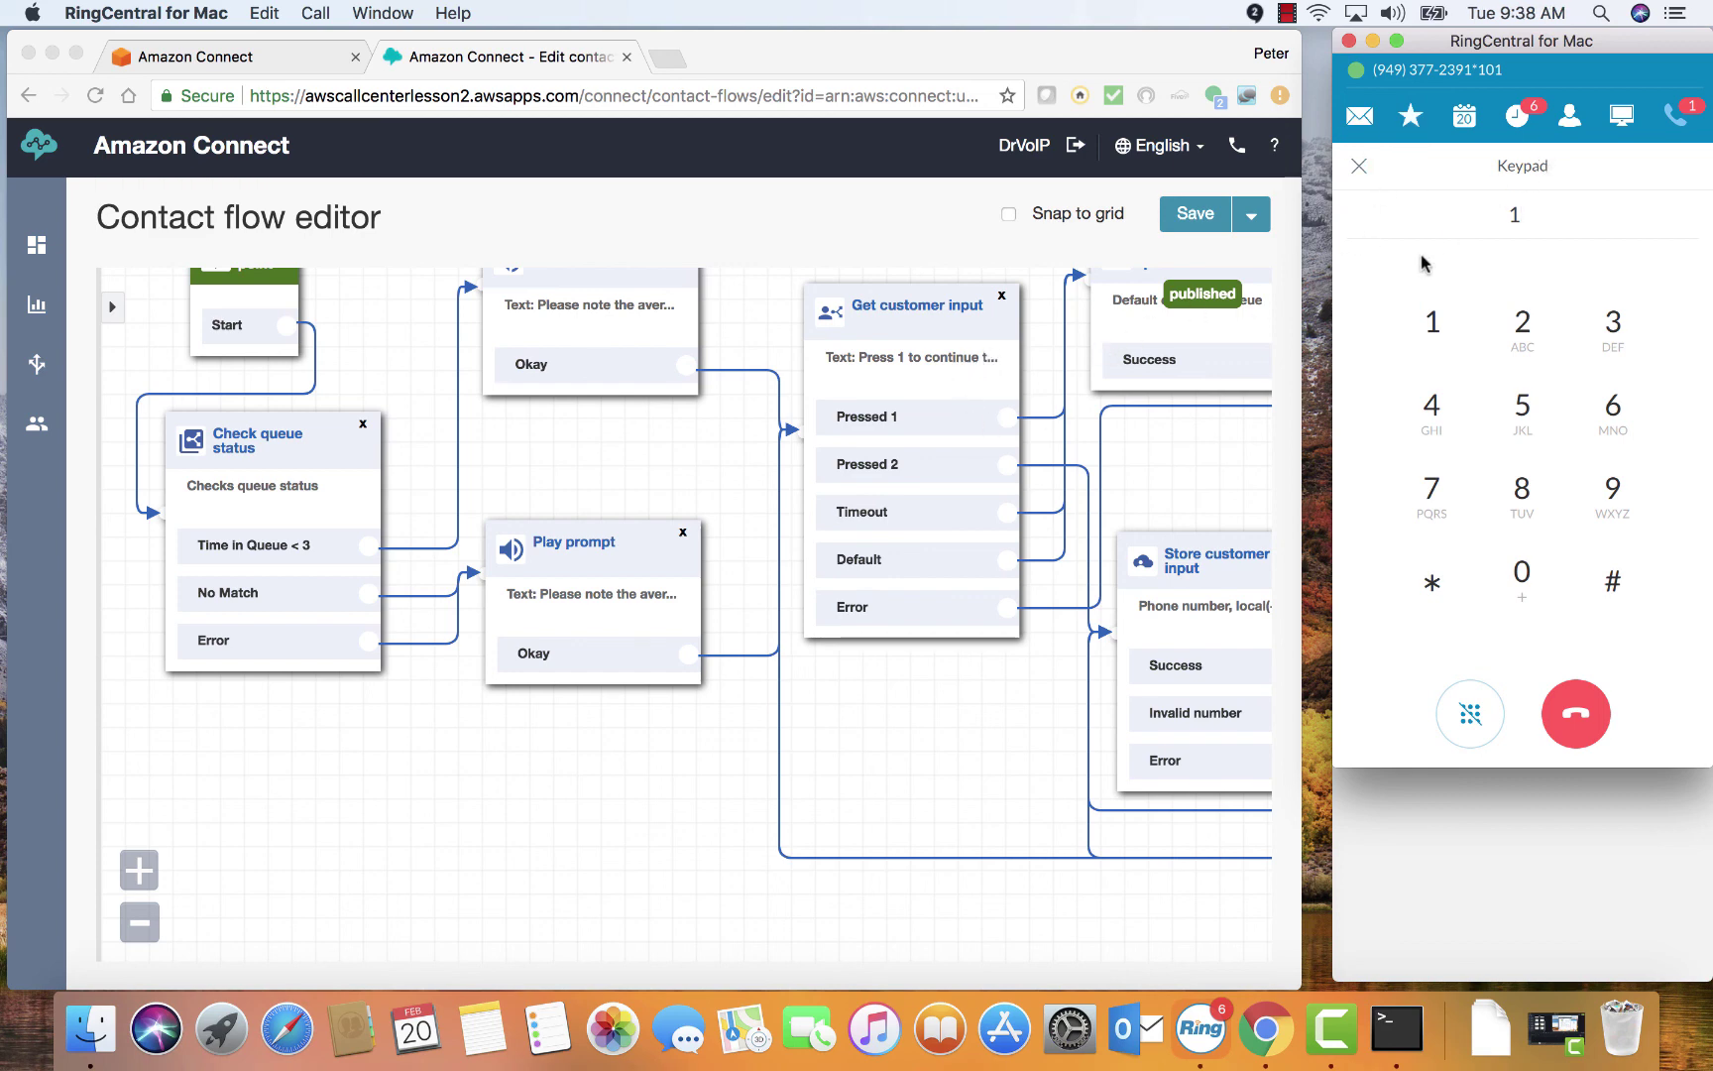
# Press 1 again in RingCentral, centre the Contact Control Panel, and accept the incoming call
pyautogui.click(1434, 327)
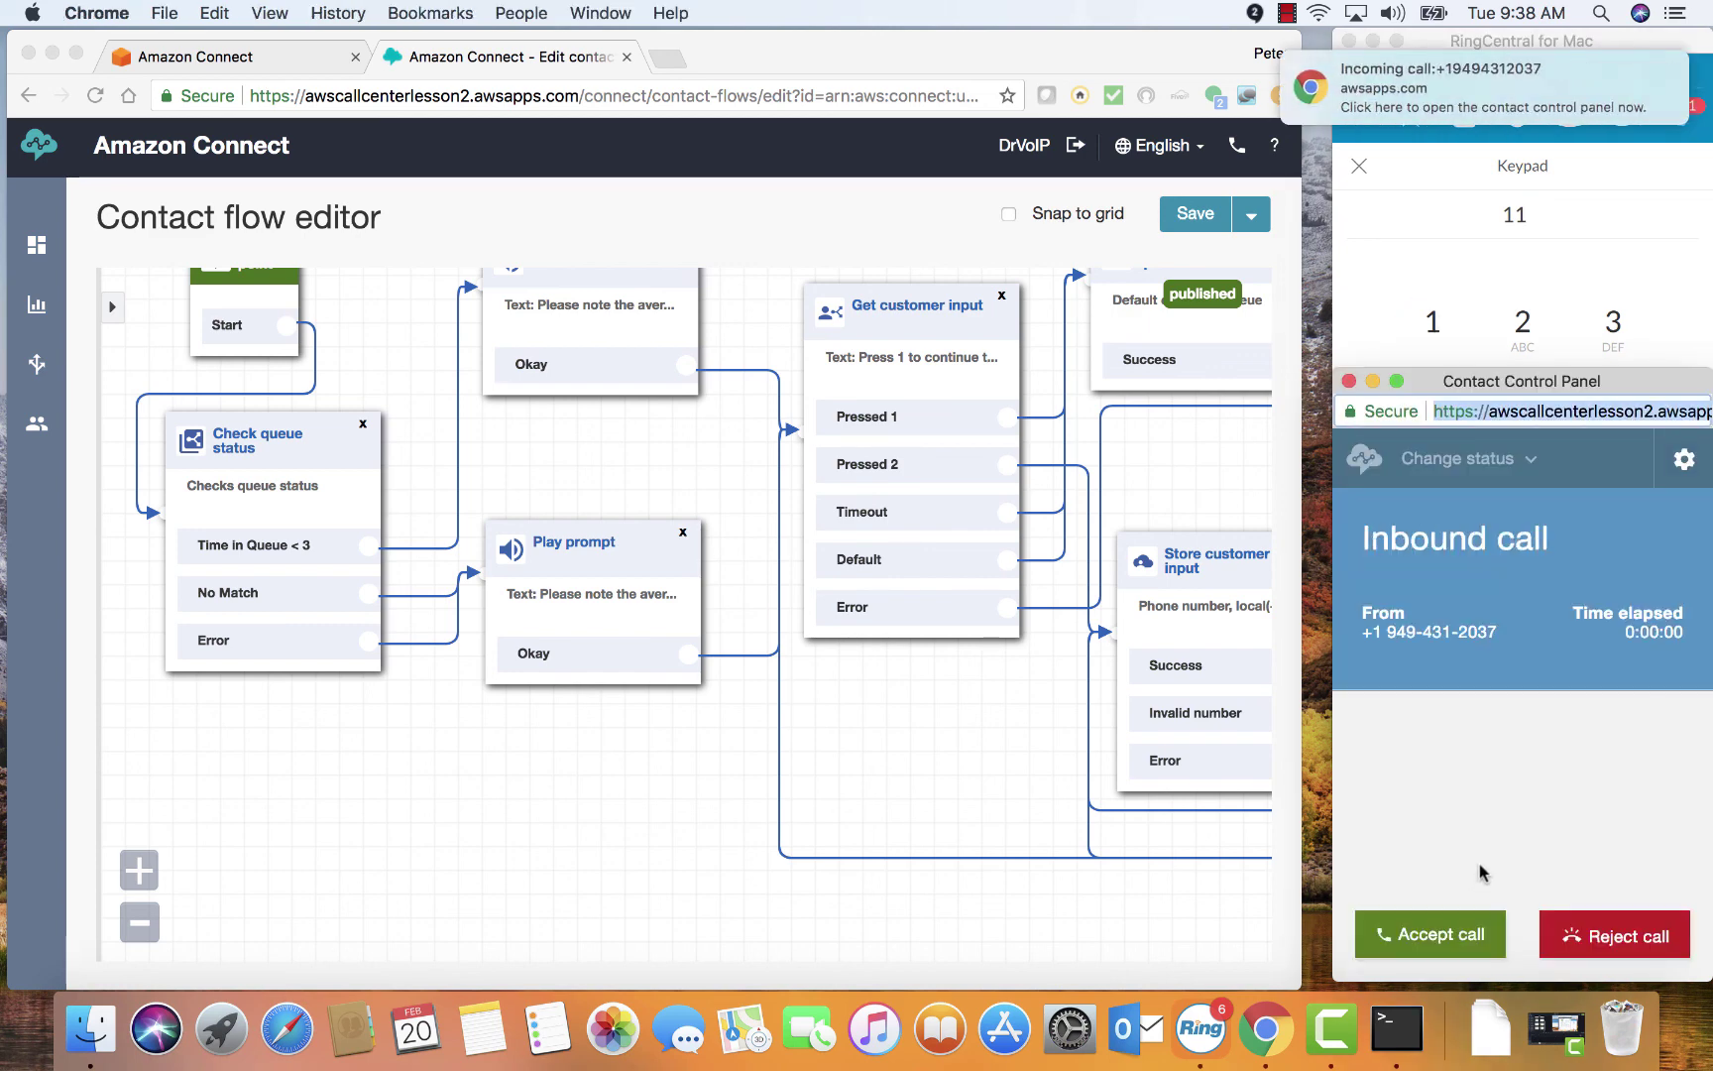
pyautogui.moveTo(1514, 389); pyautogui.dragTo(900, 275)
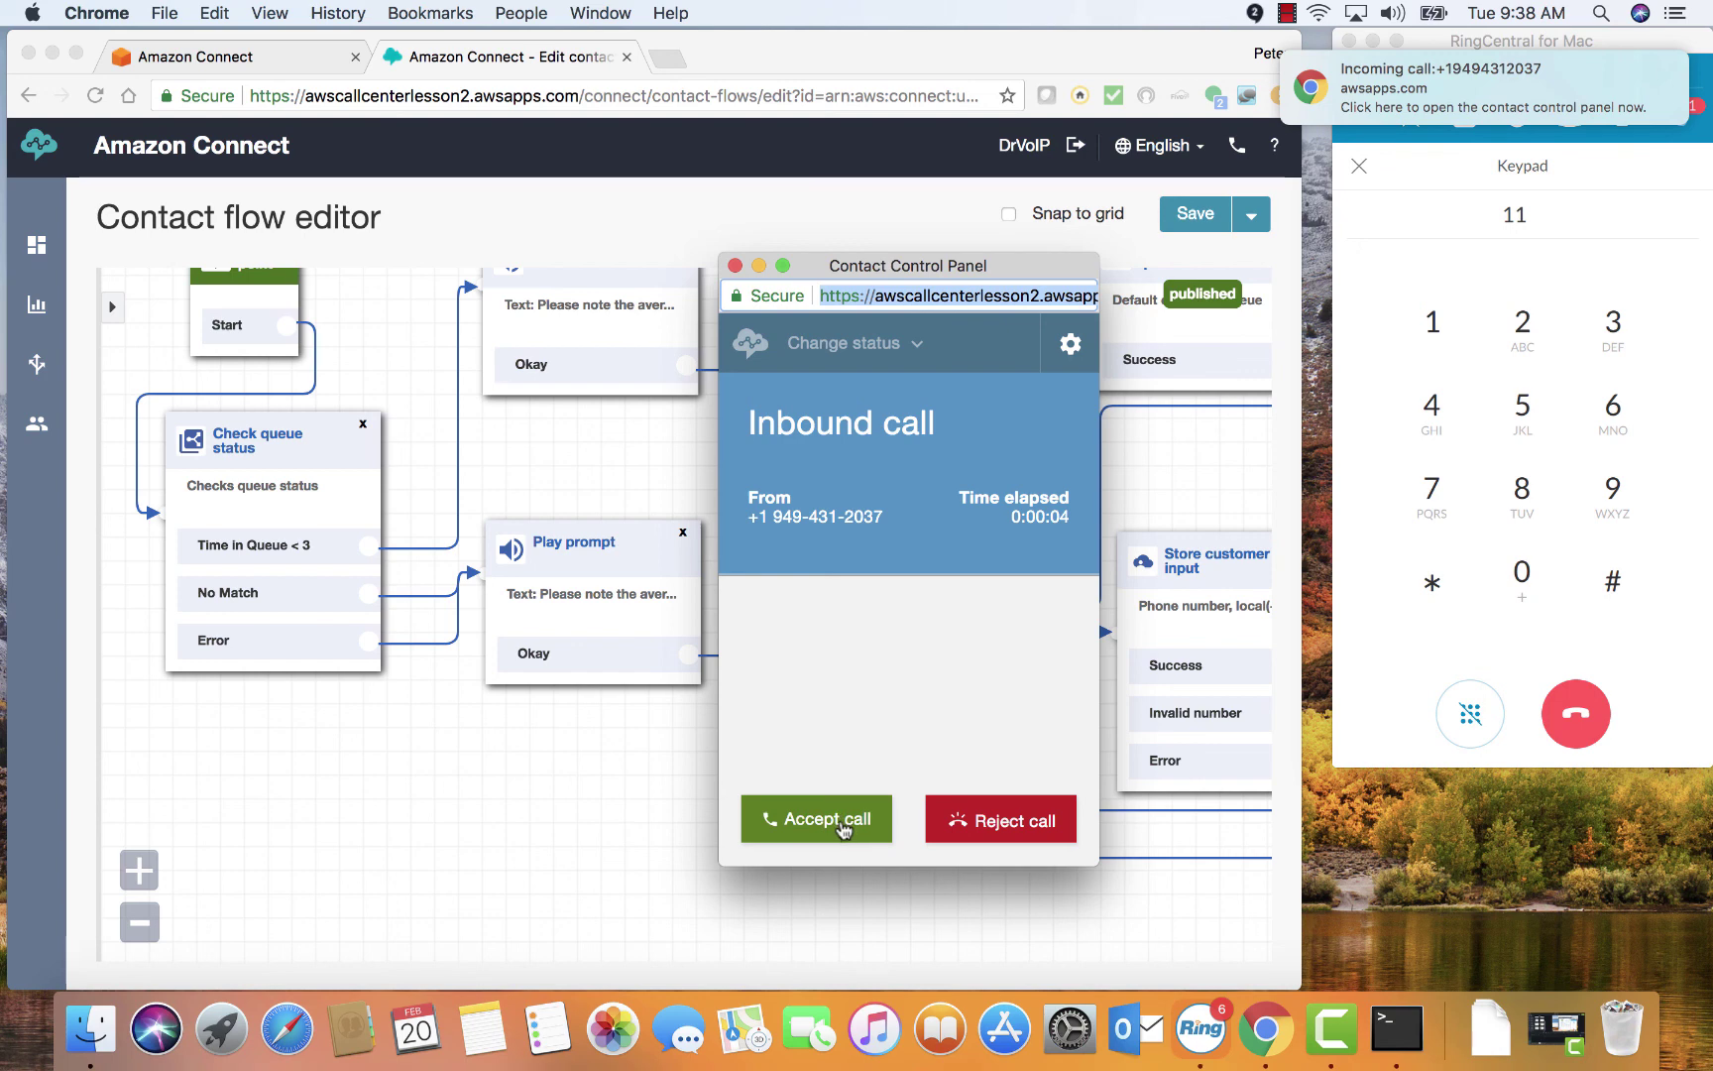
pyautogui.click(841, 826)
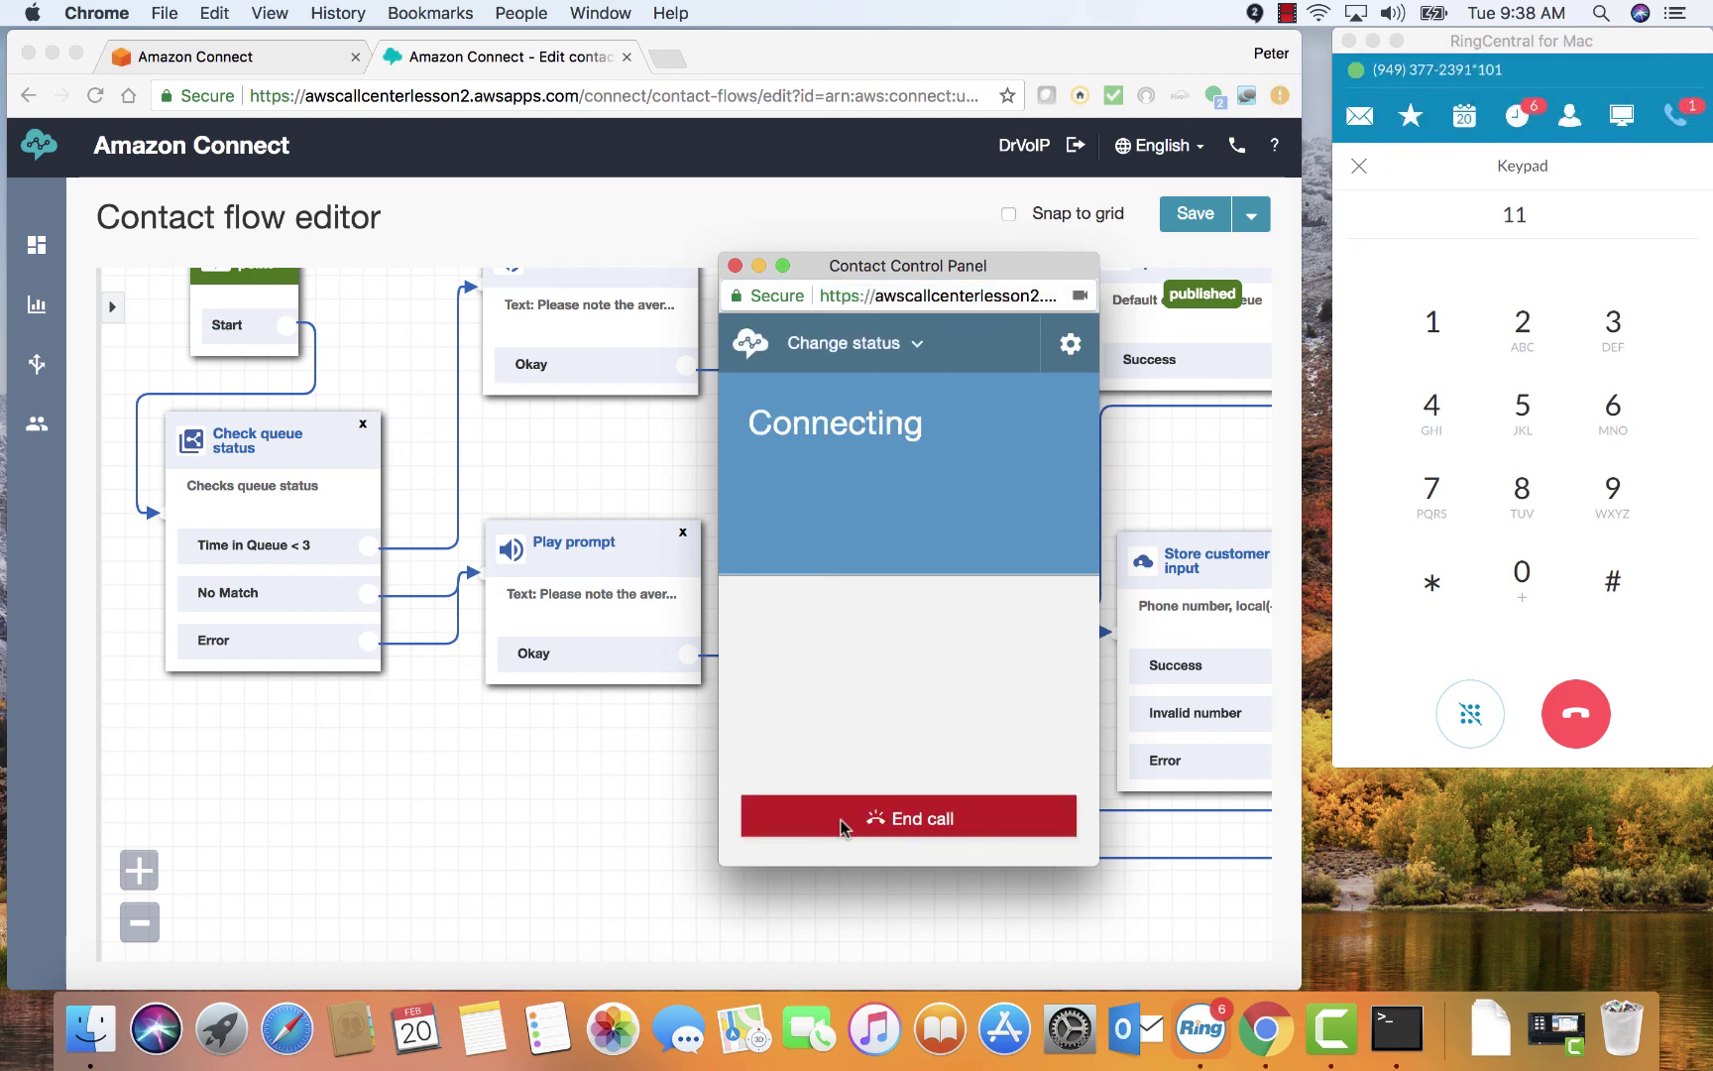